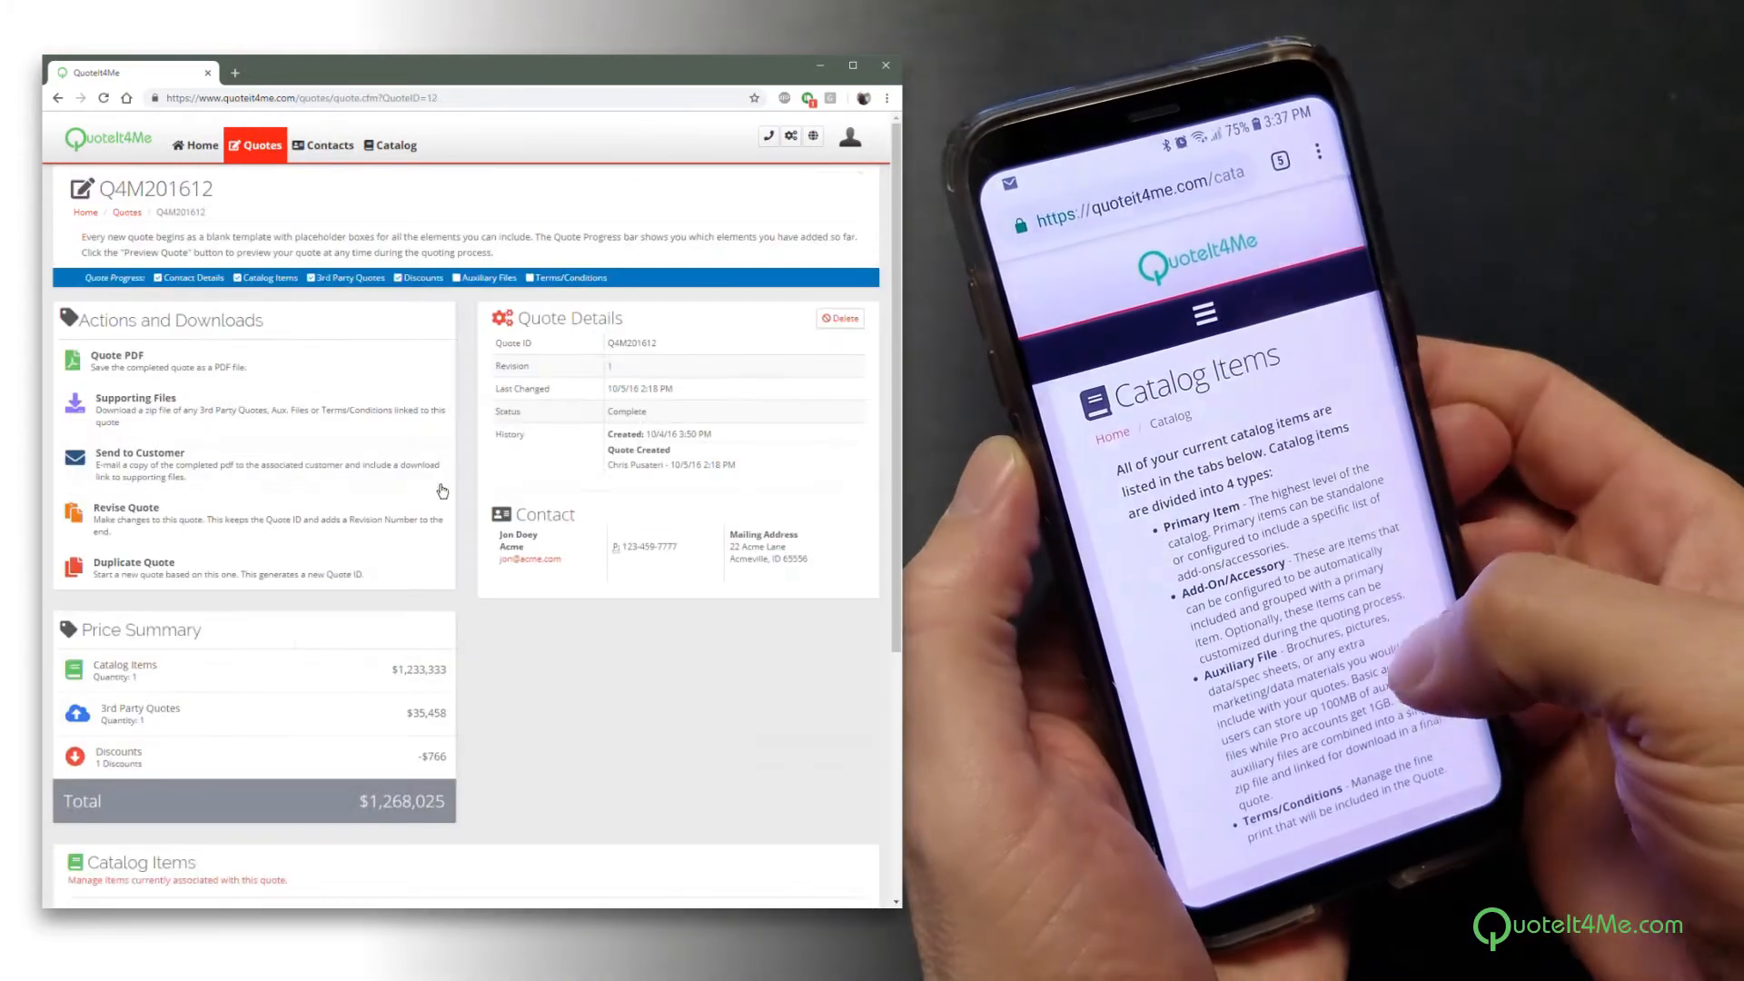
Review the completed quote, the ACME EZ Wash 1200 item details, and the catalog's add-on/accessory and auxiliary file lists.
scroll(278, 623, down, 4)
scroll(278, 623, up, 5)
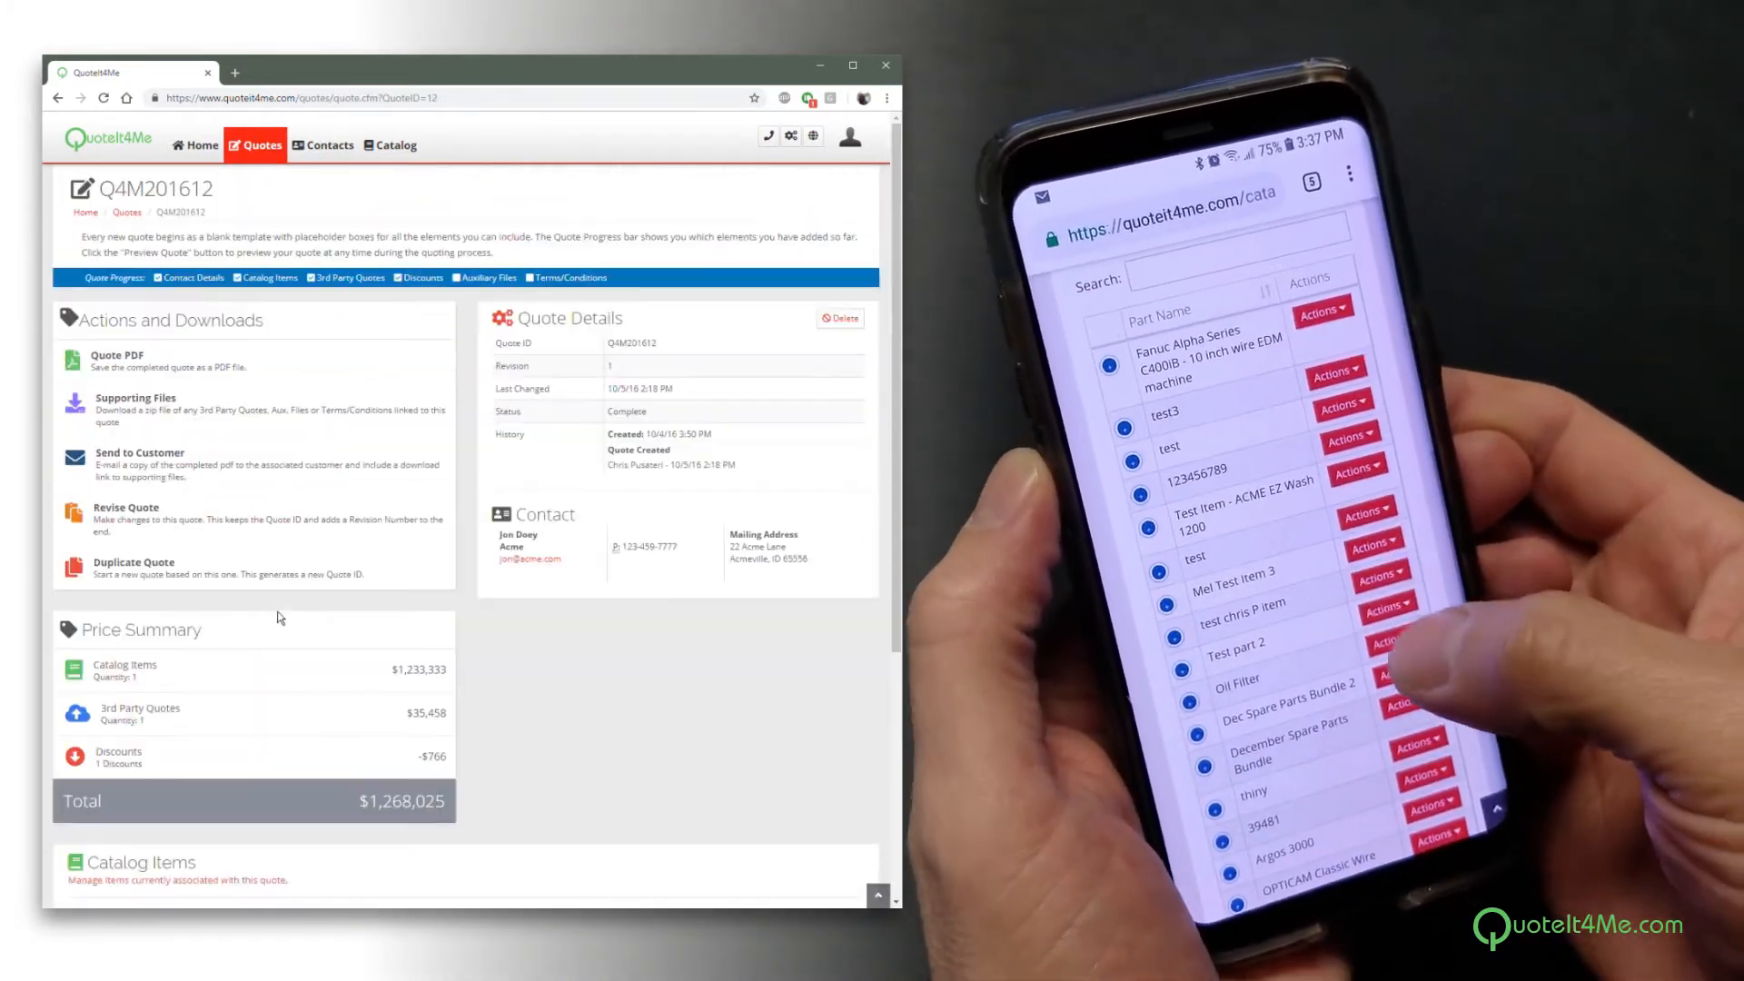
click(392, 145)
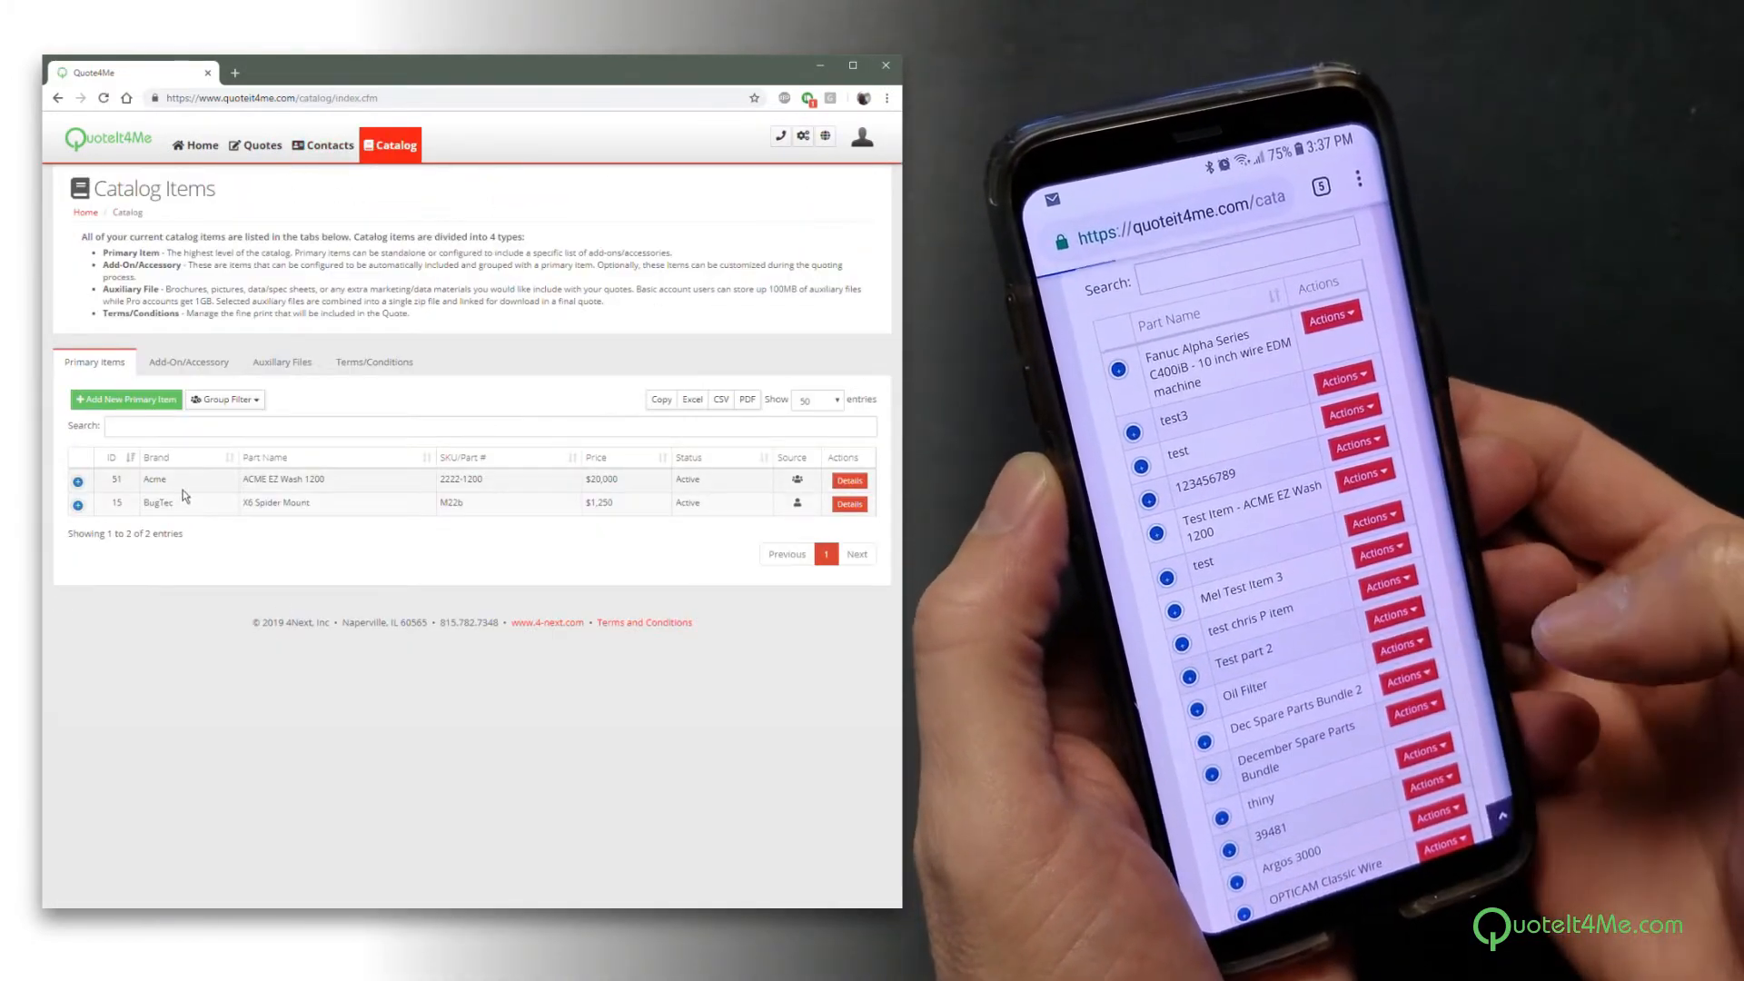
click(850, 482)
click(840, 186)
click(190, 368)
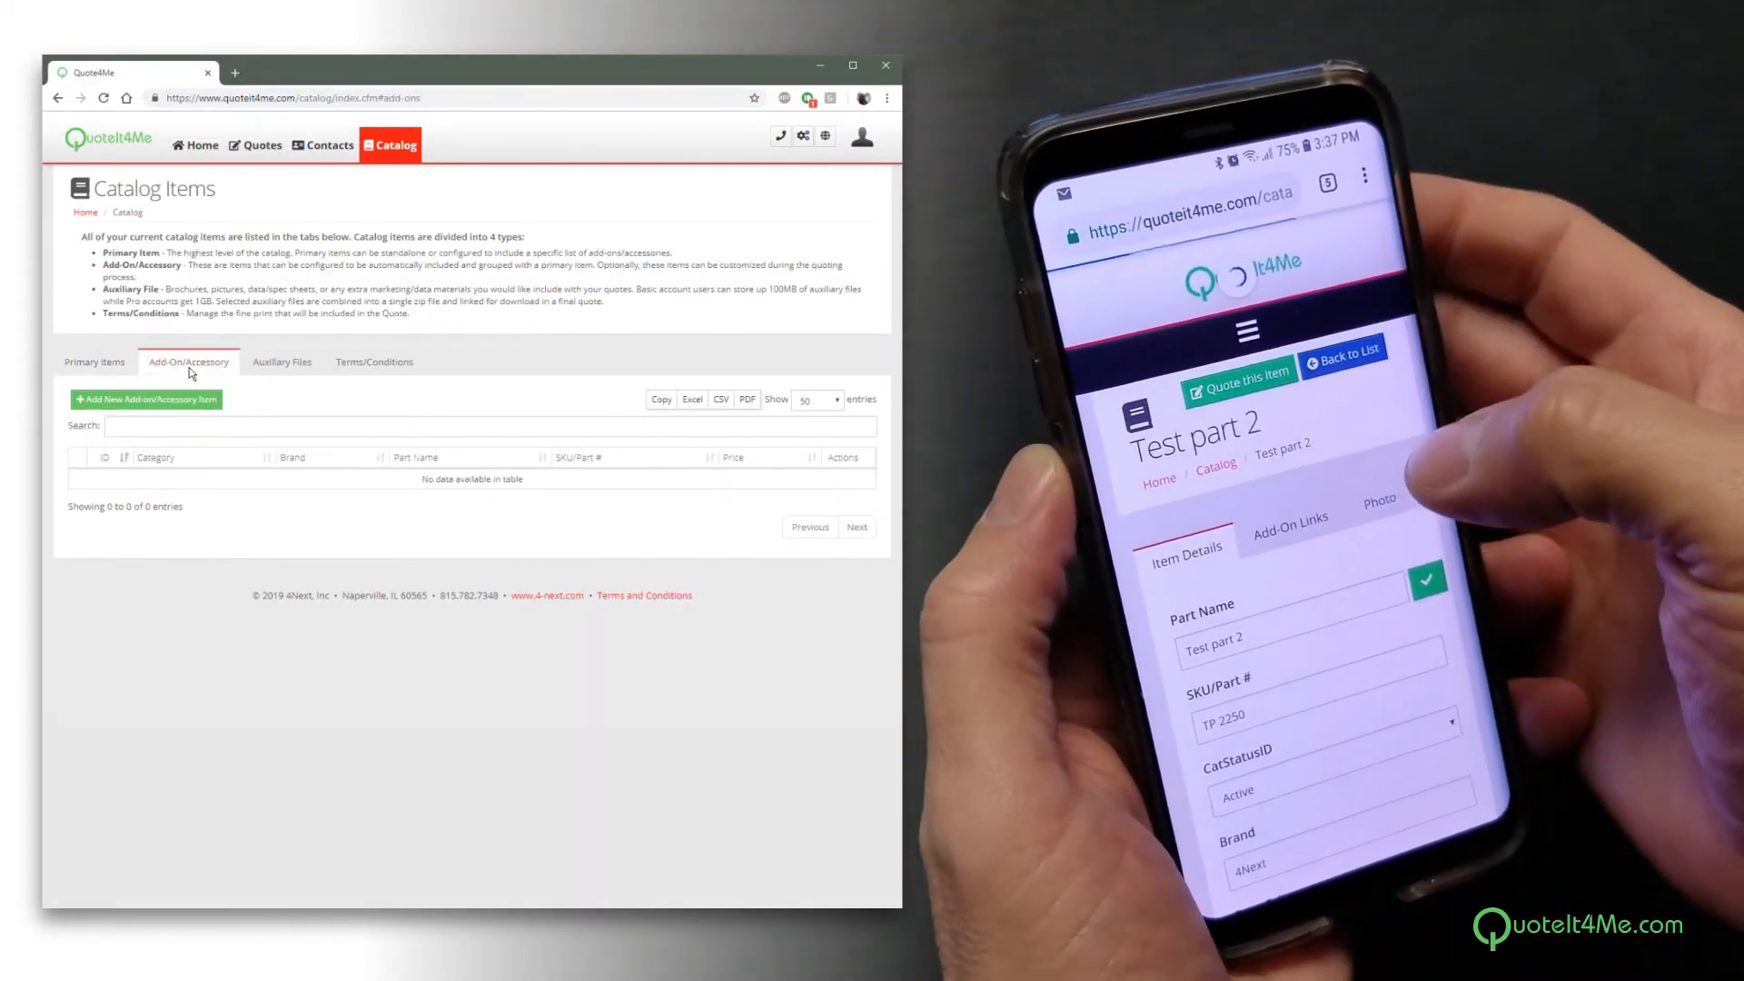
click(287, 365)
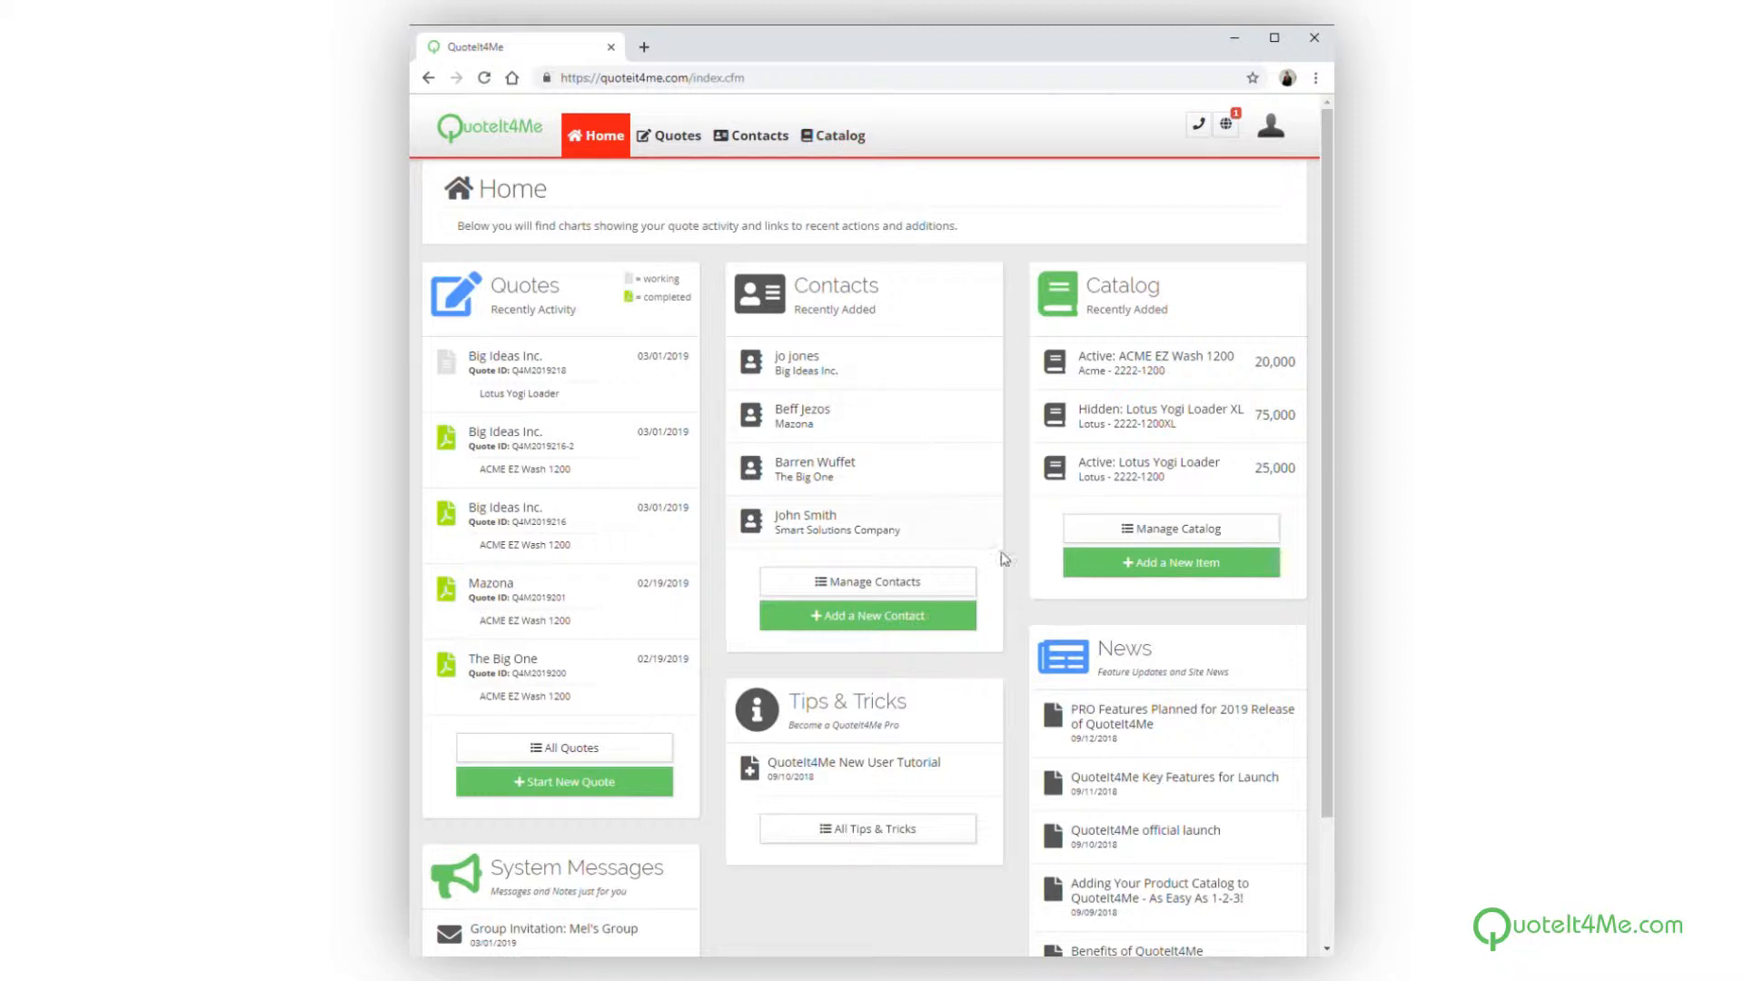
Start a new primary catalog item with the part name Diamond Tooling Set and SKU/Part # 858-5072.
click(1177, 563)
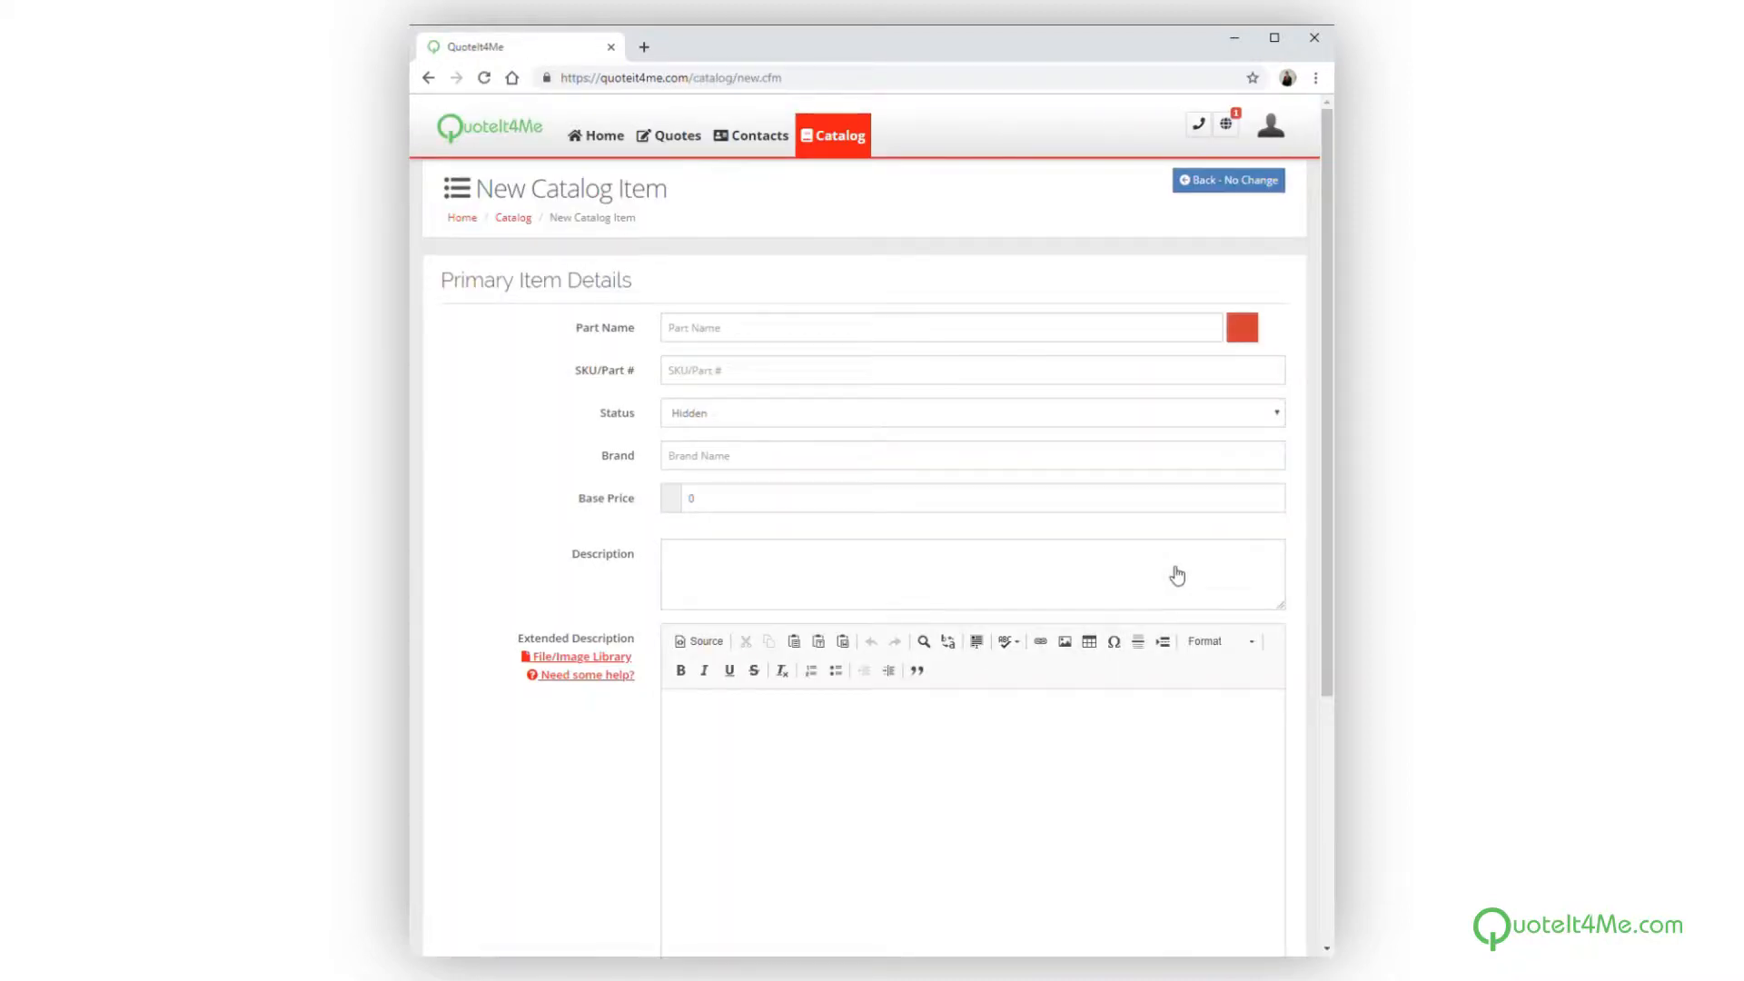
click(753, 332)
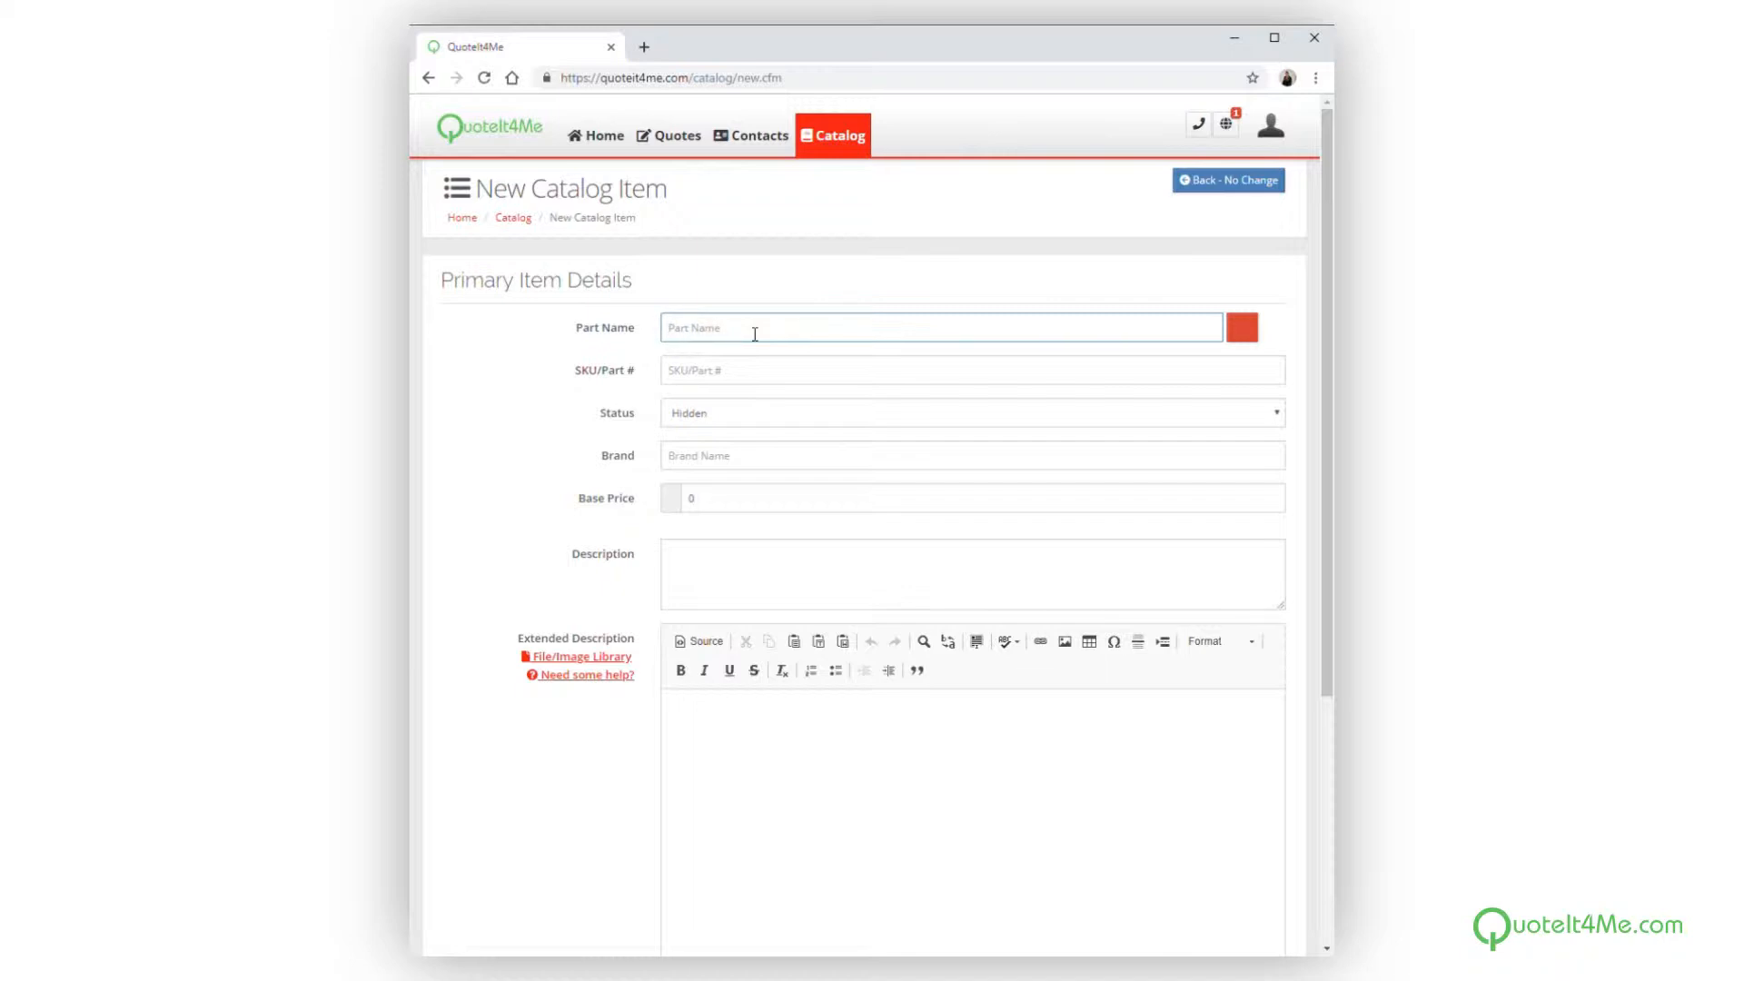
click(754, 375)
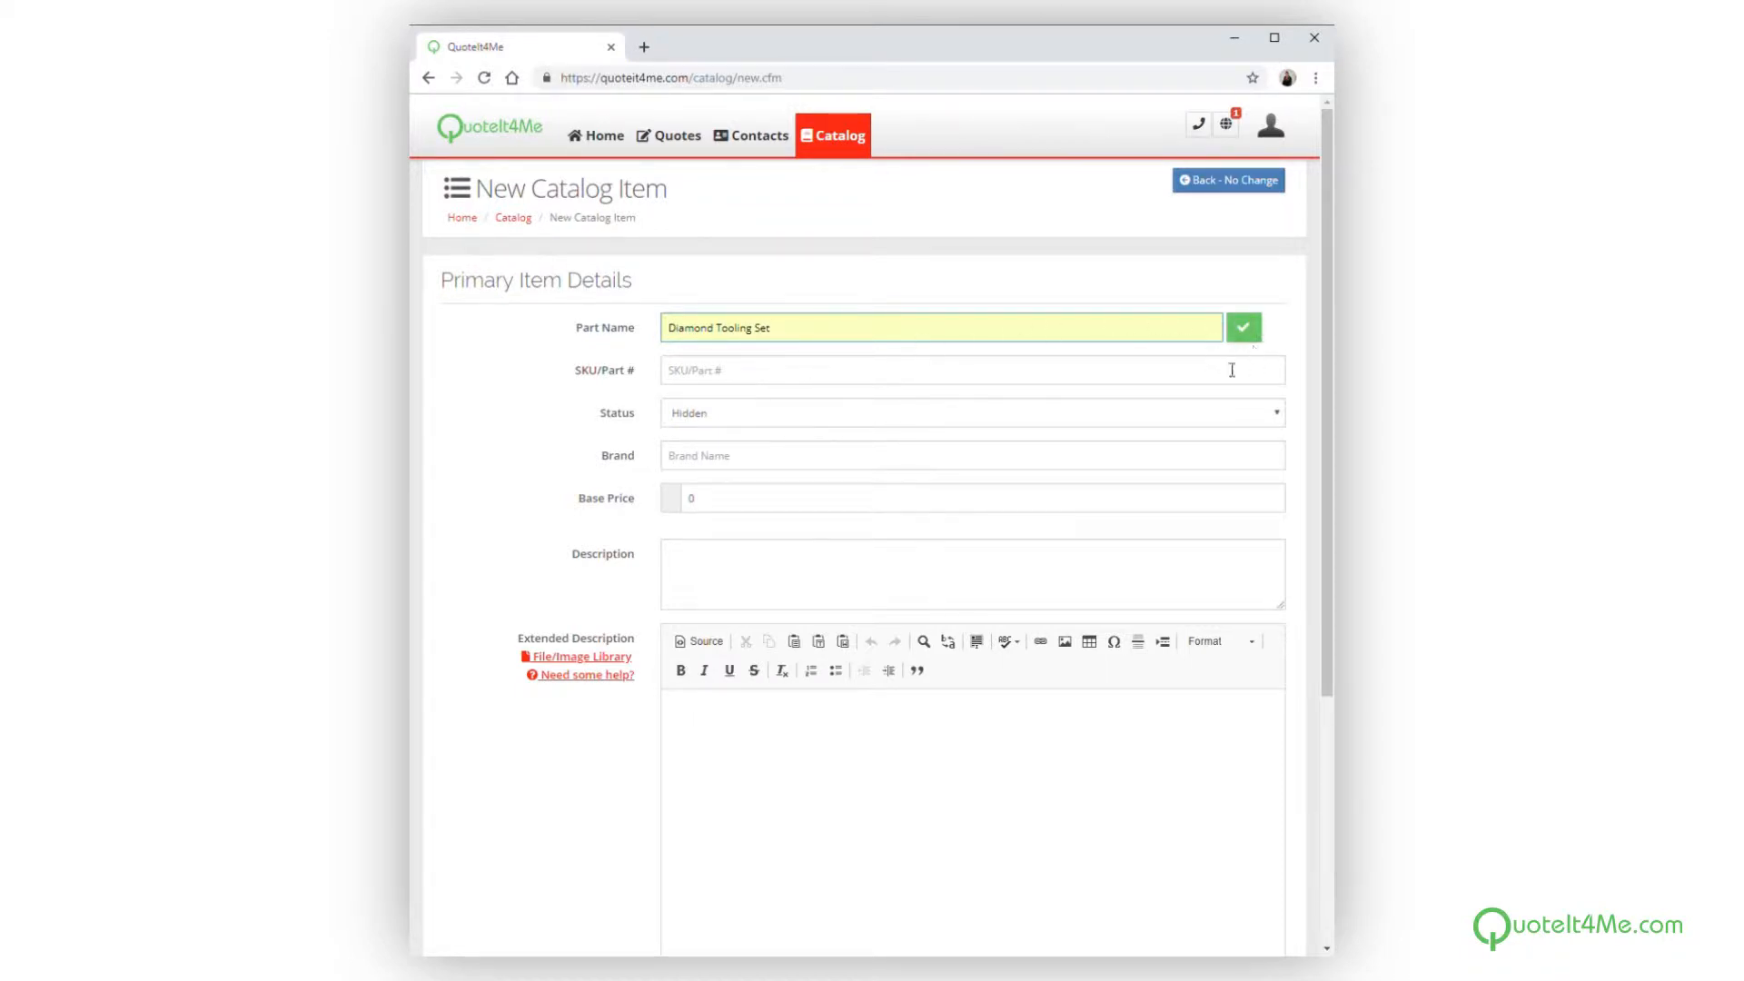
click(712, 386)
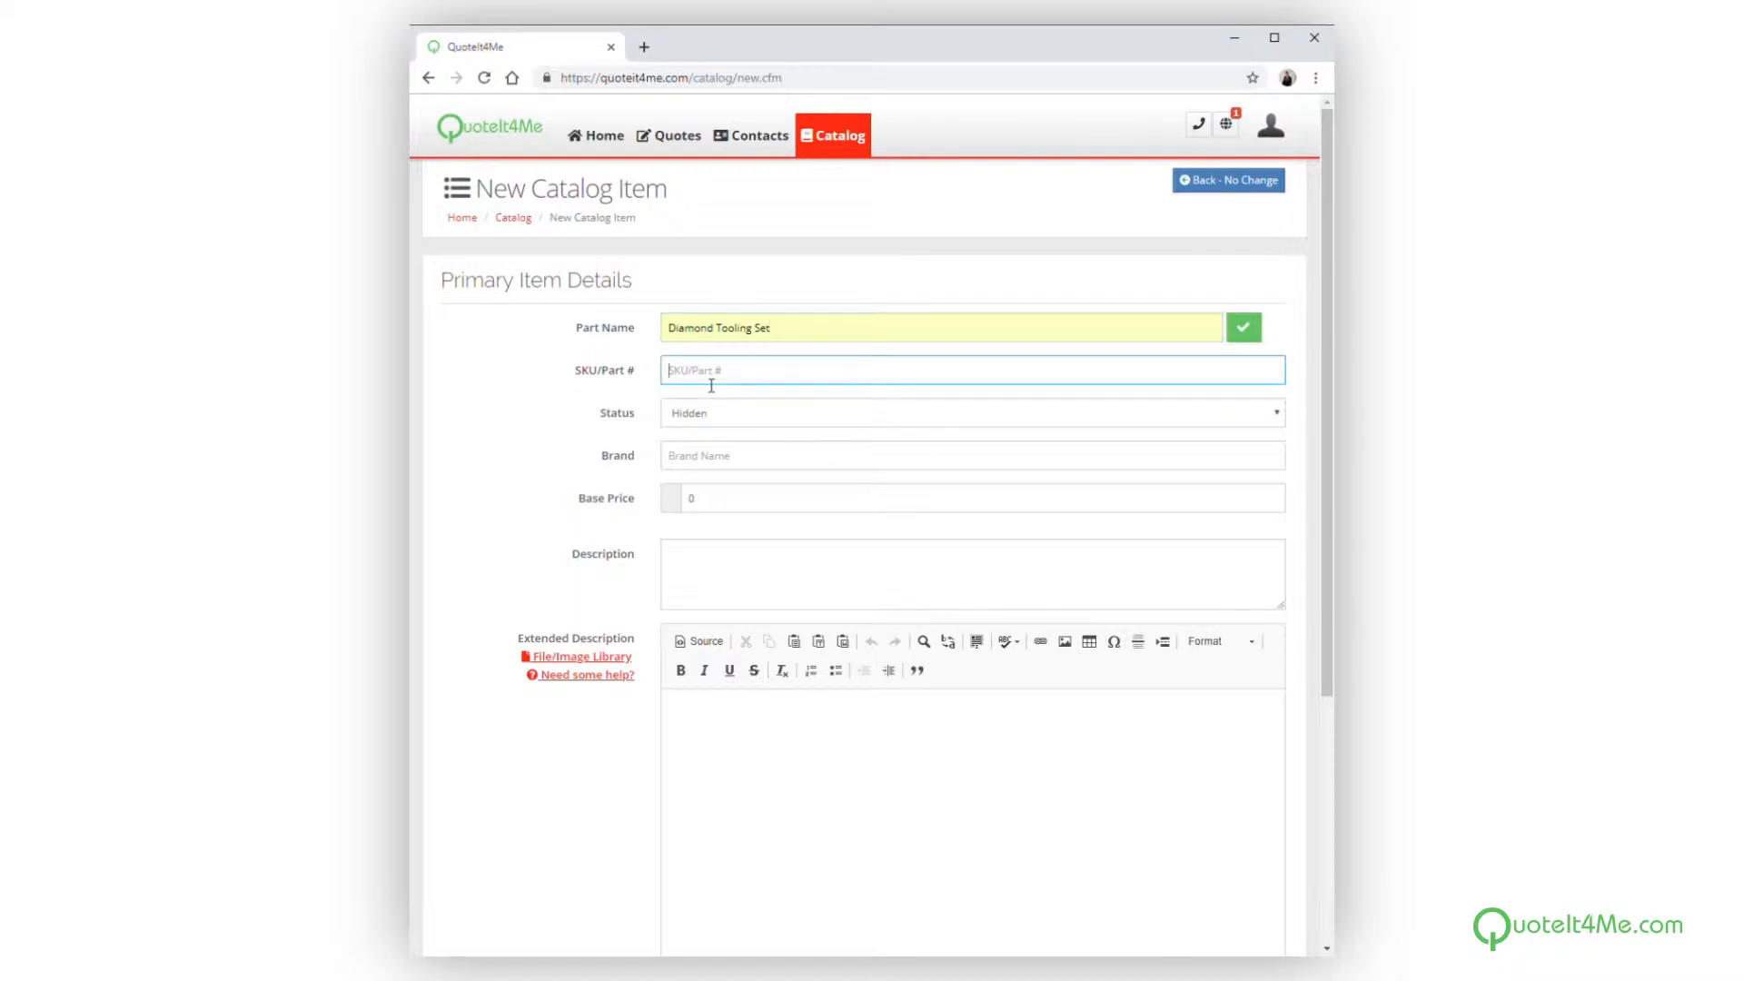
text(858-5072)
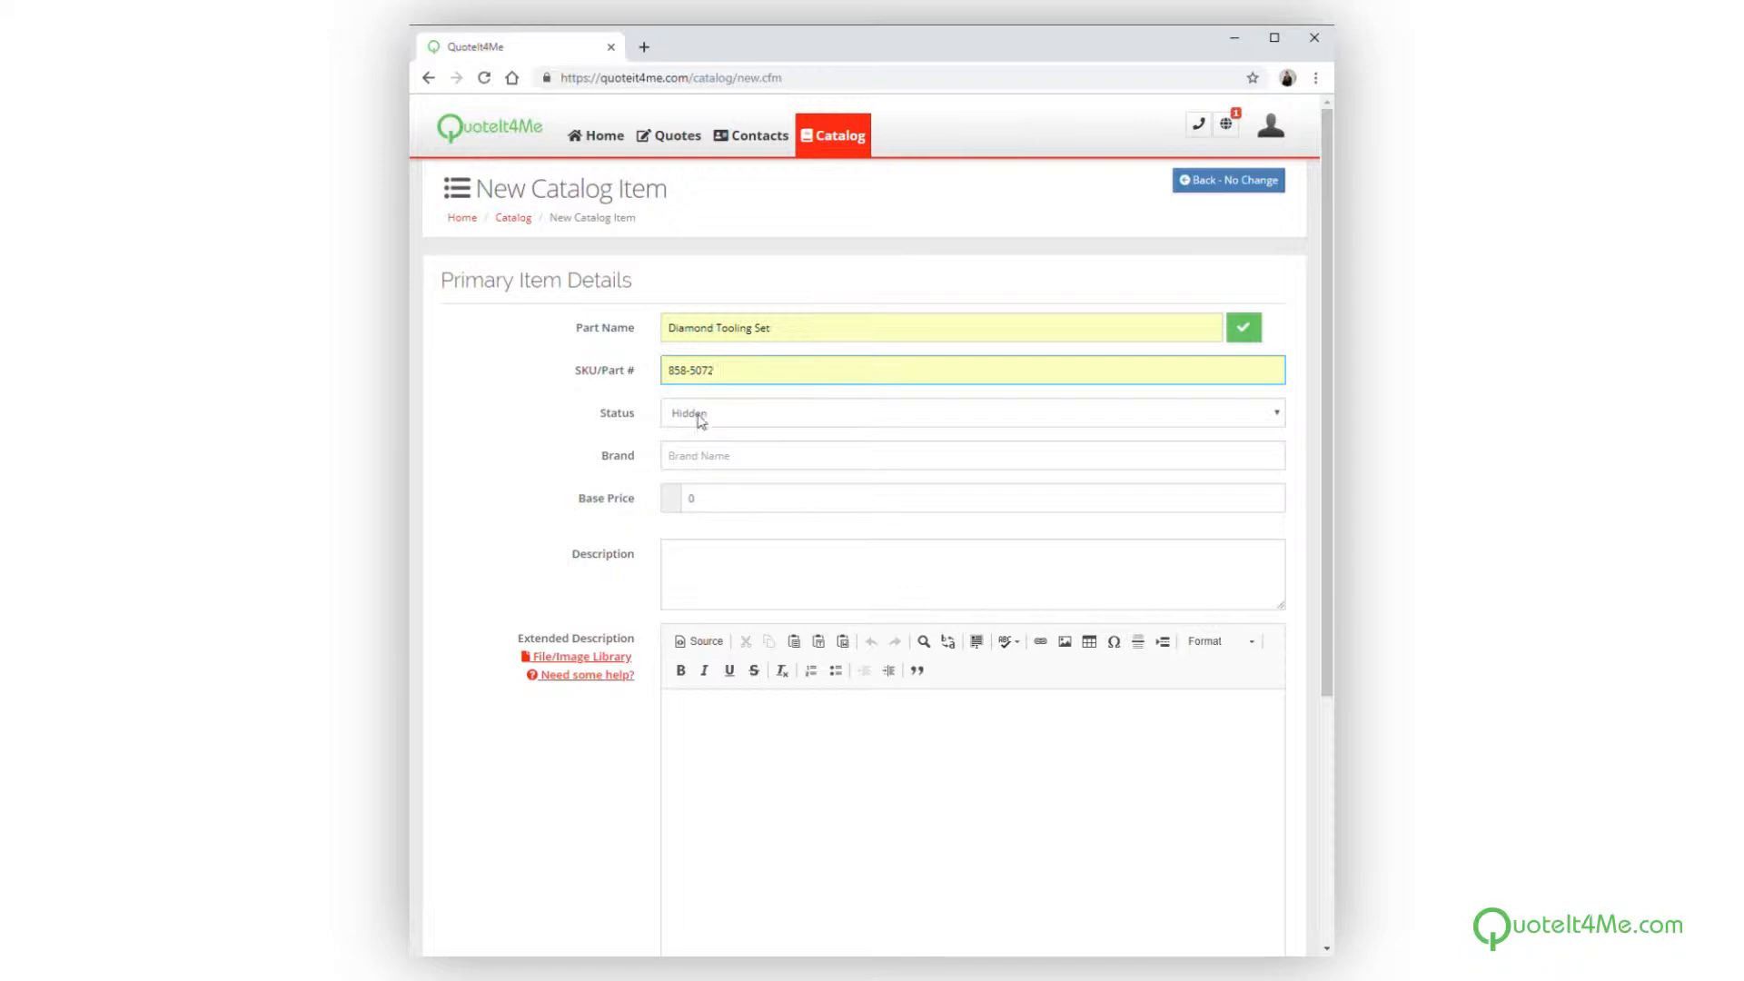
Set the new item's status to Active and its brand to Diamond.
key(Tab)
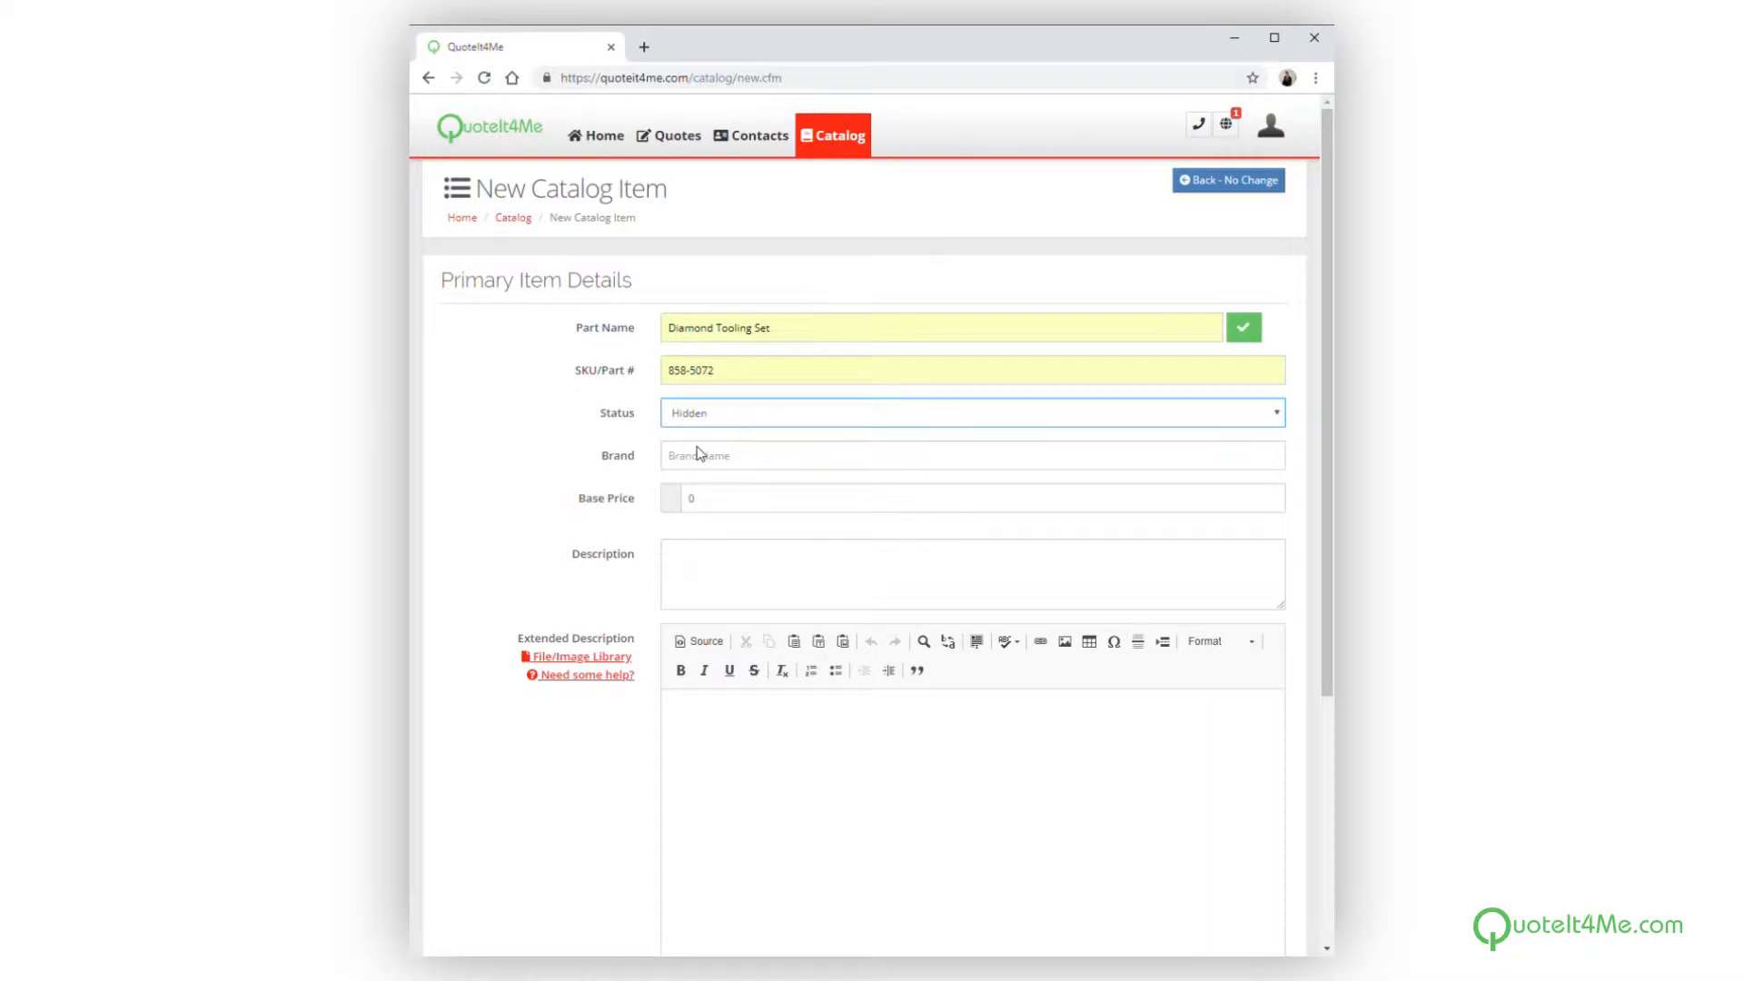
click(741, 463)
click(742, 464)
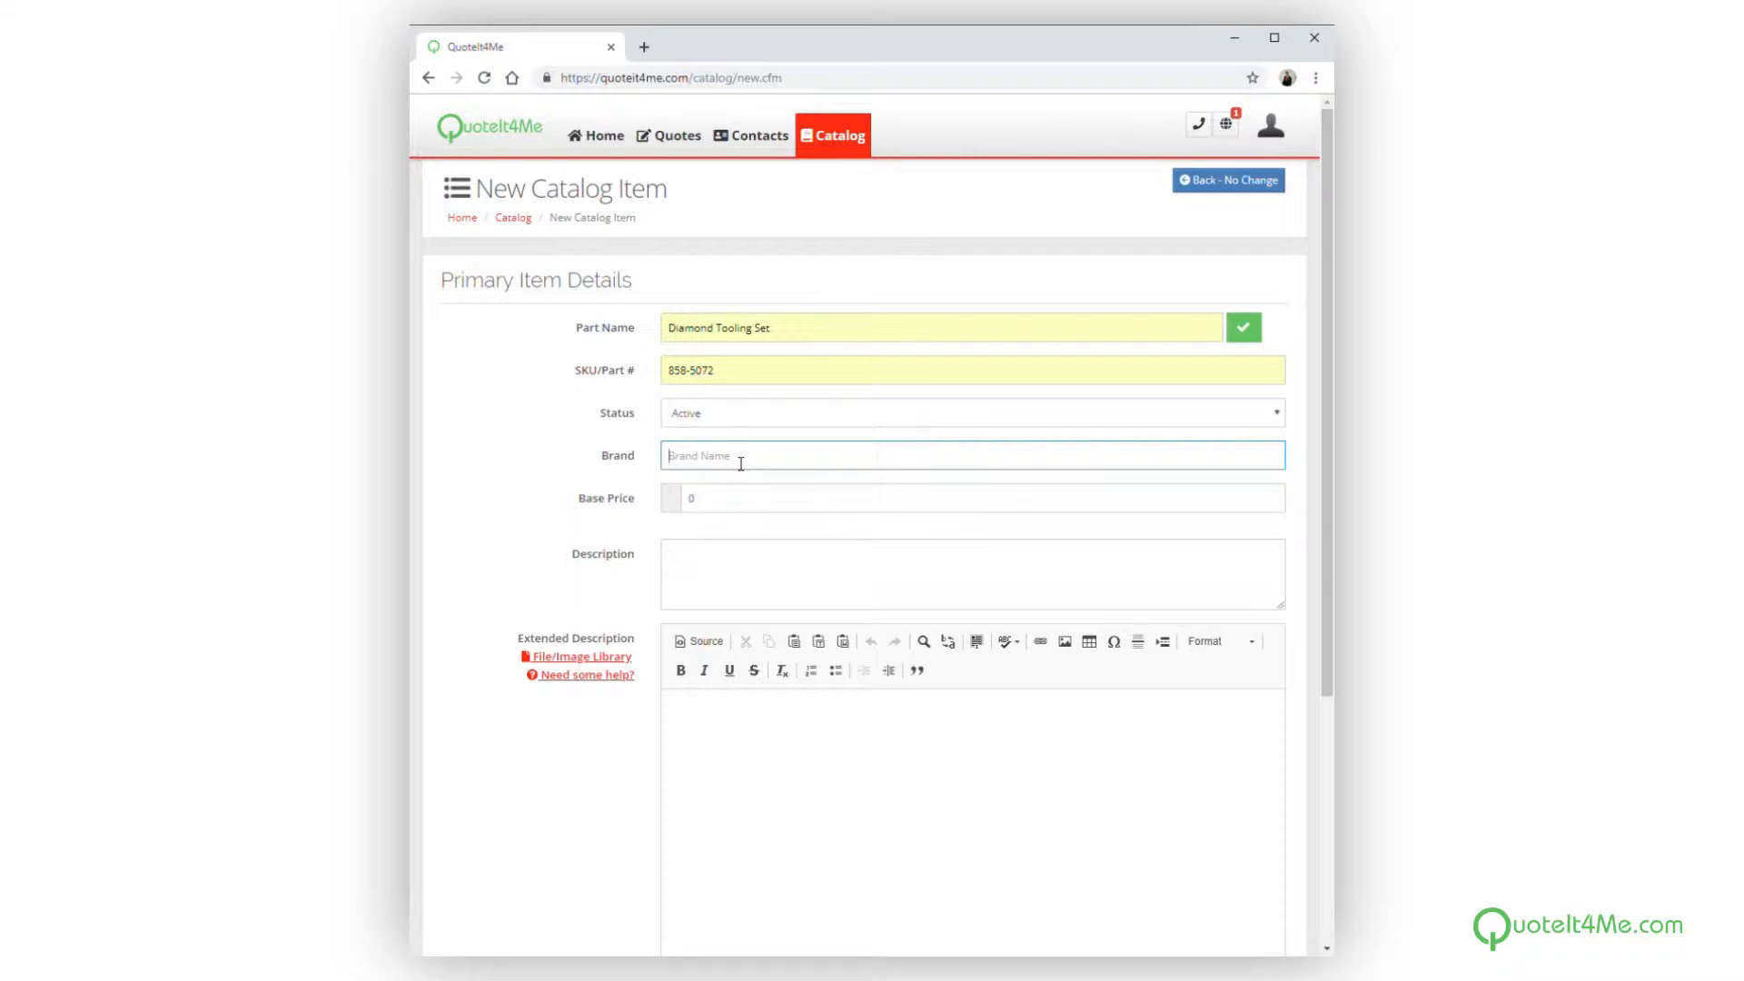
text(Diamim)
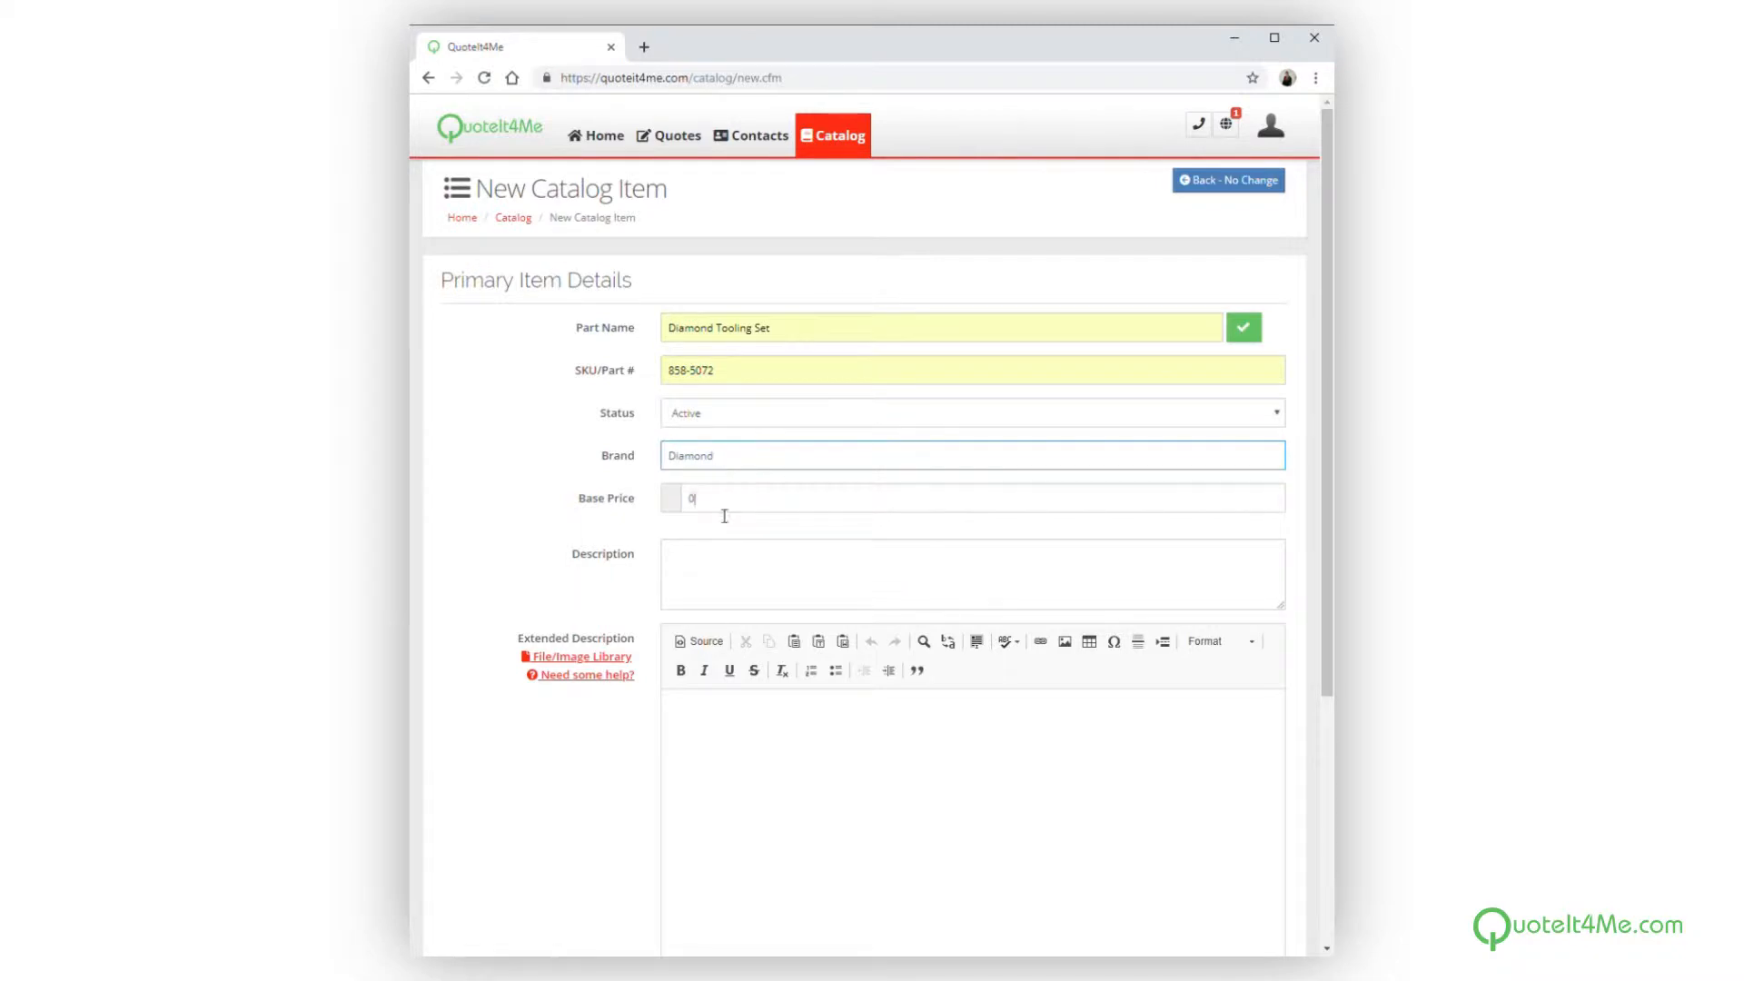
Set the base price to 500 and enter "Description here." as the item's description.
click(719, 509)
drag(720, 509, 672, 502)
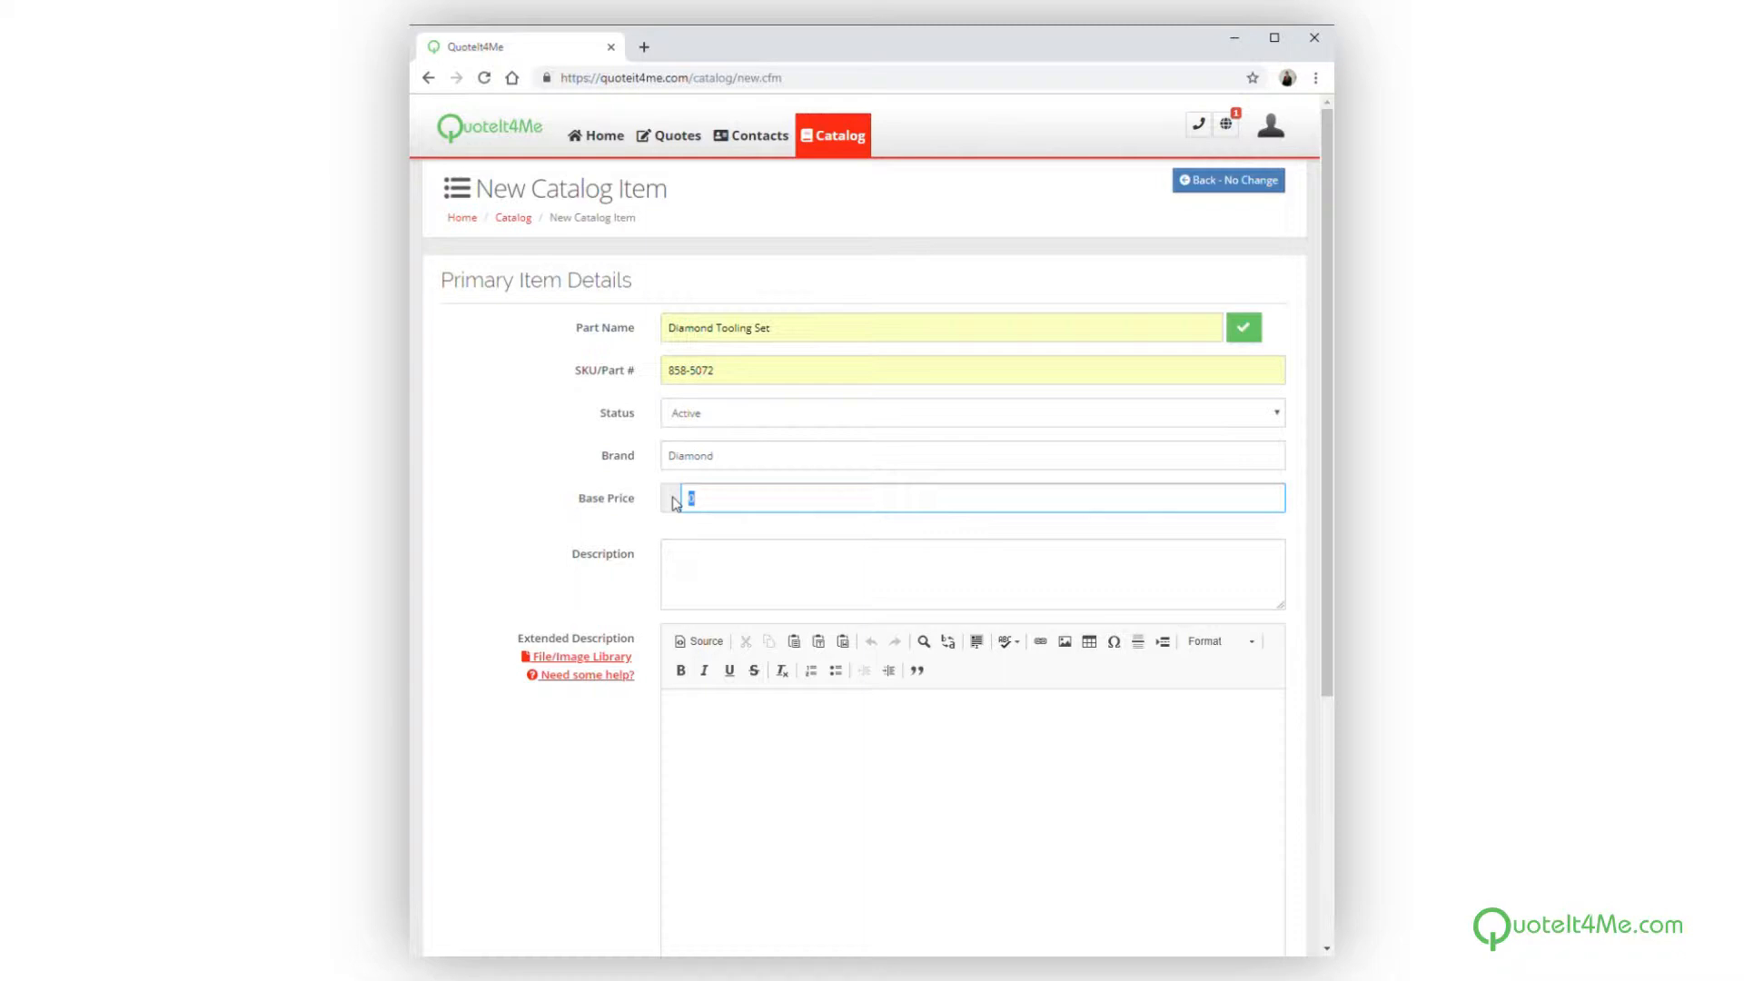
text(500)
click(691, 565)
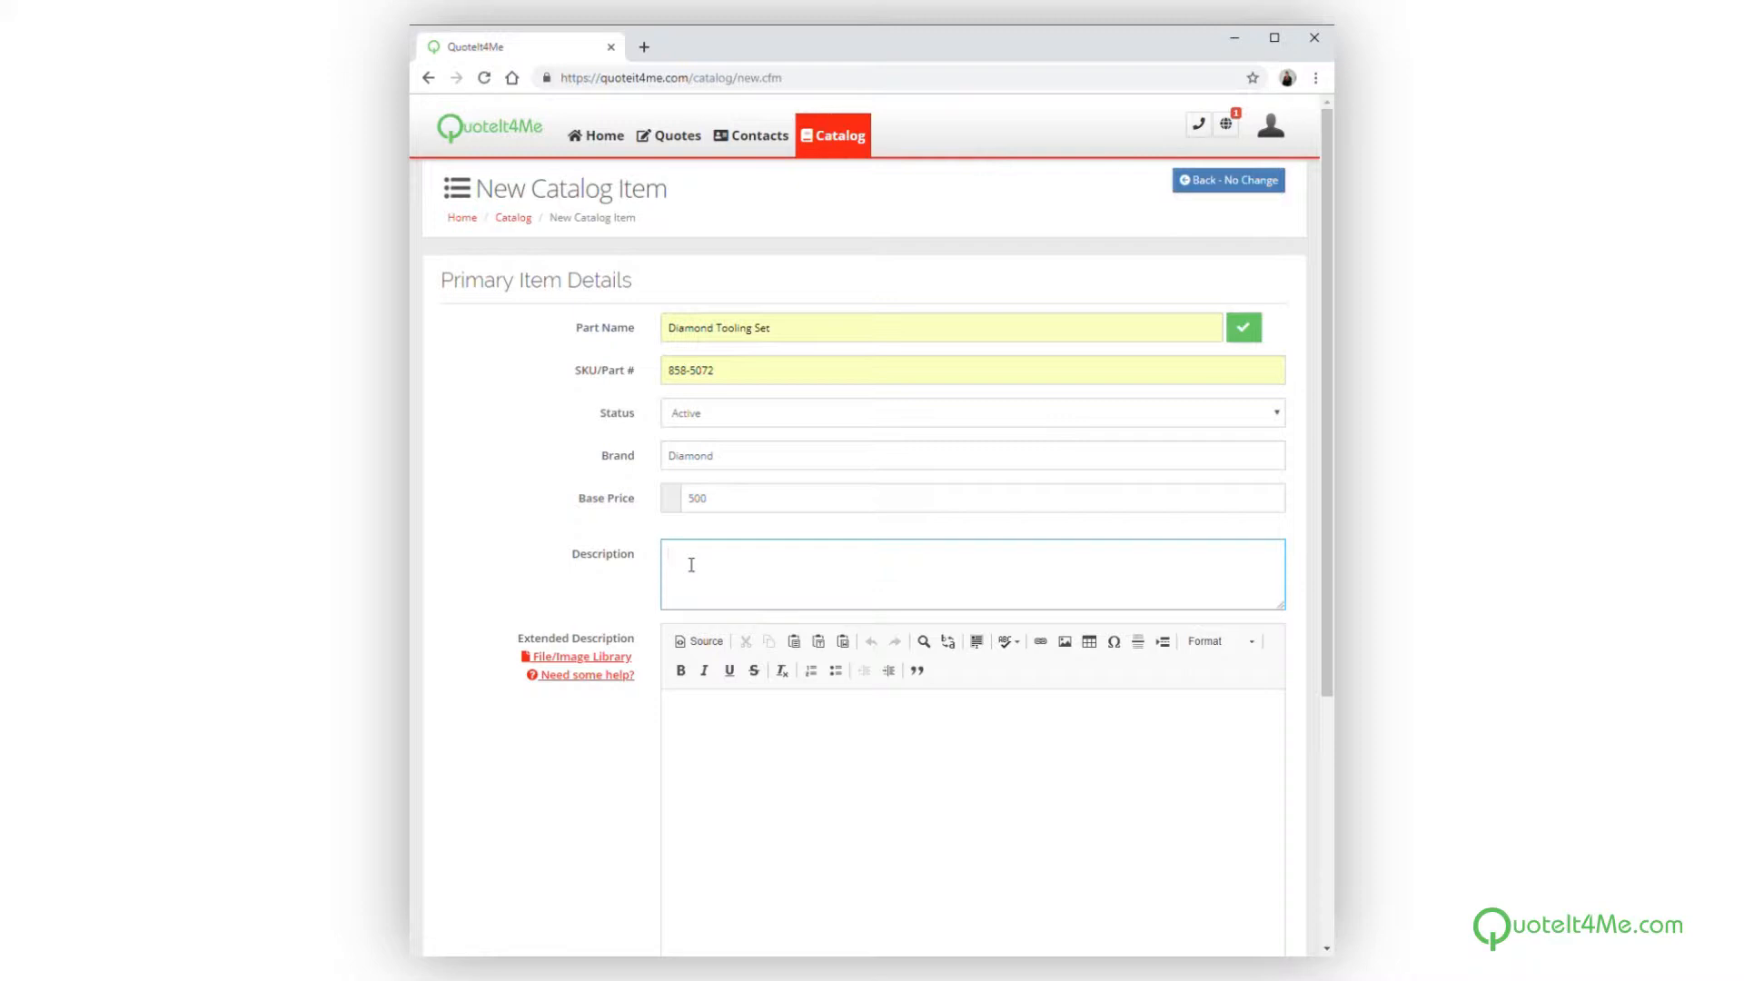
text(Description here.)
click(710, 725)
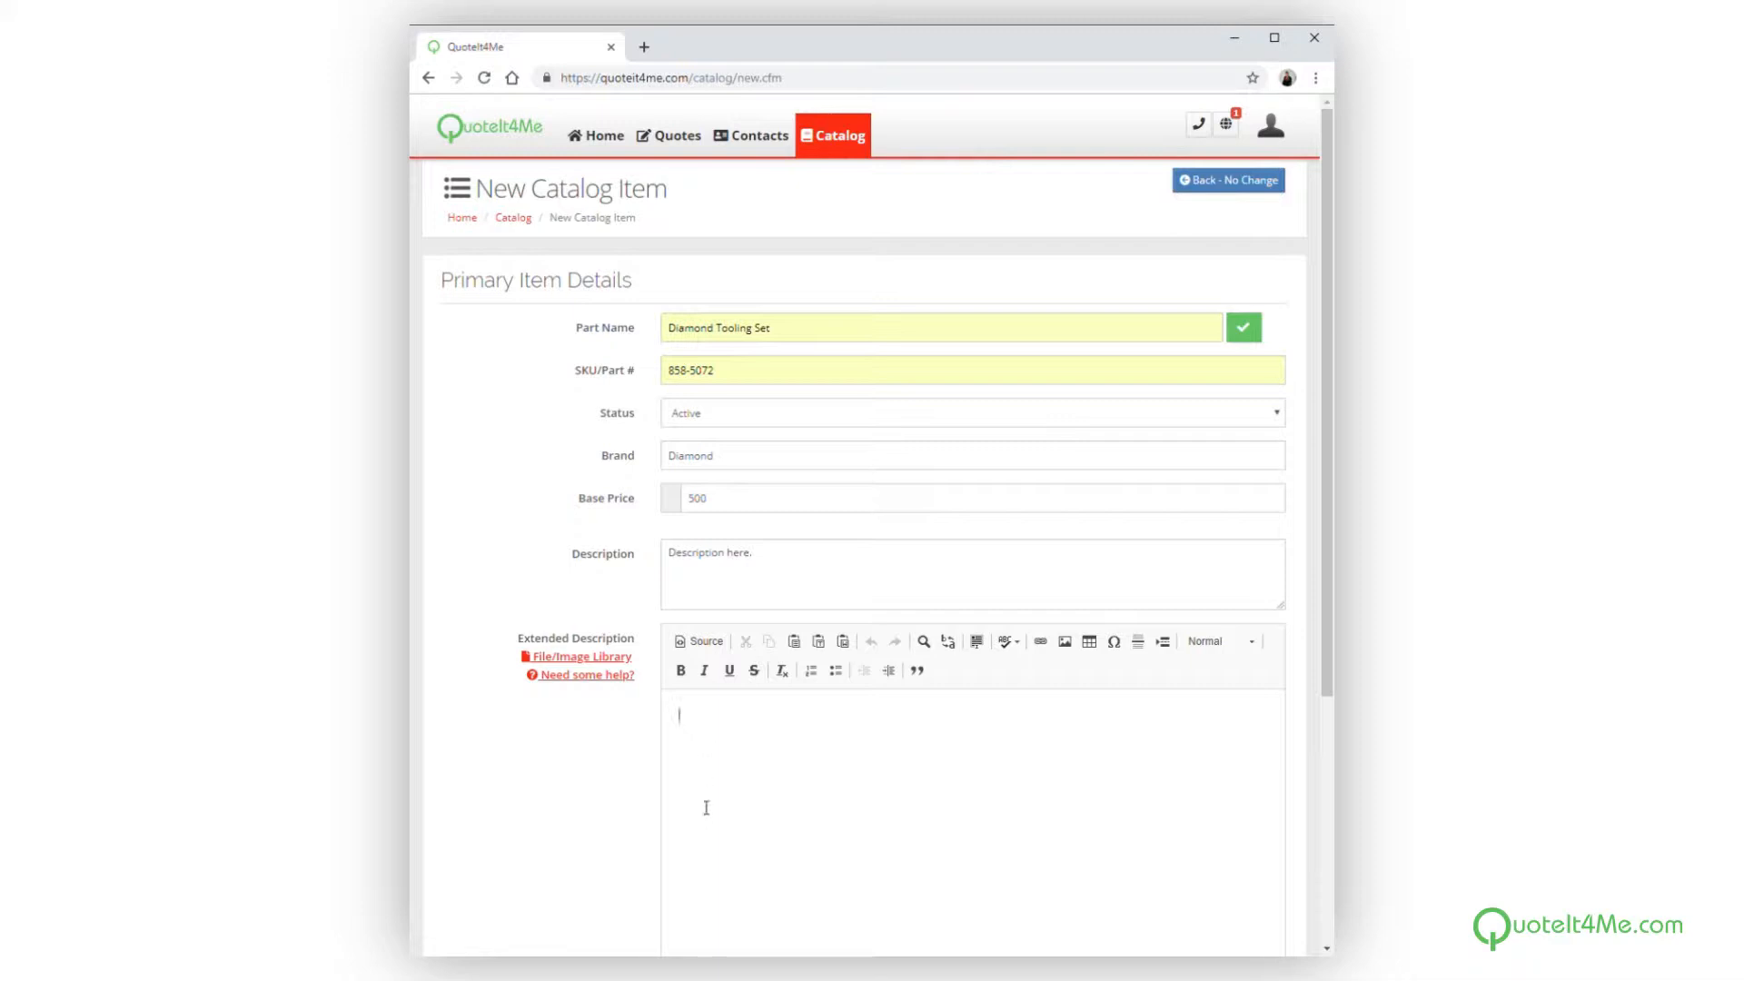
scroll(706, 813, down, 3)
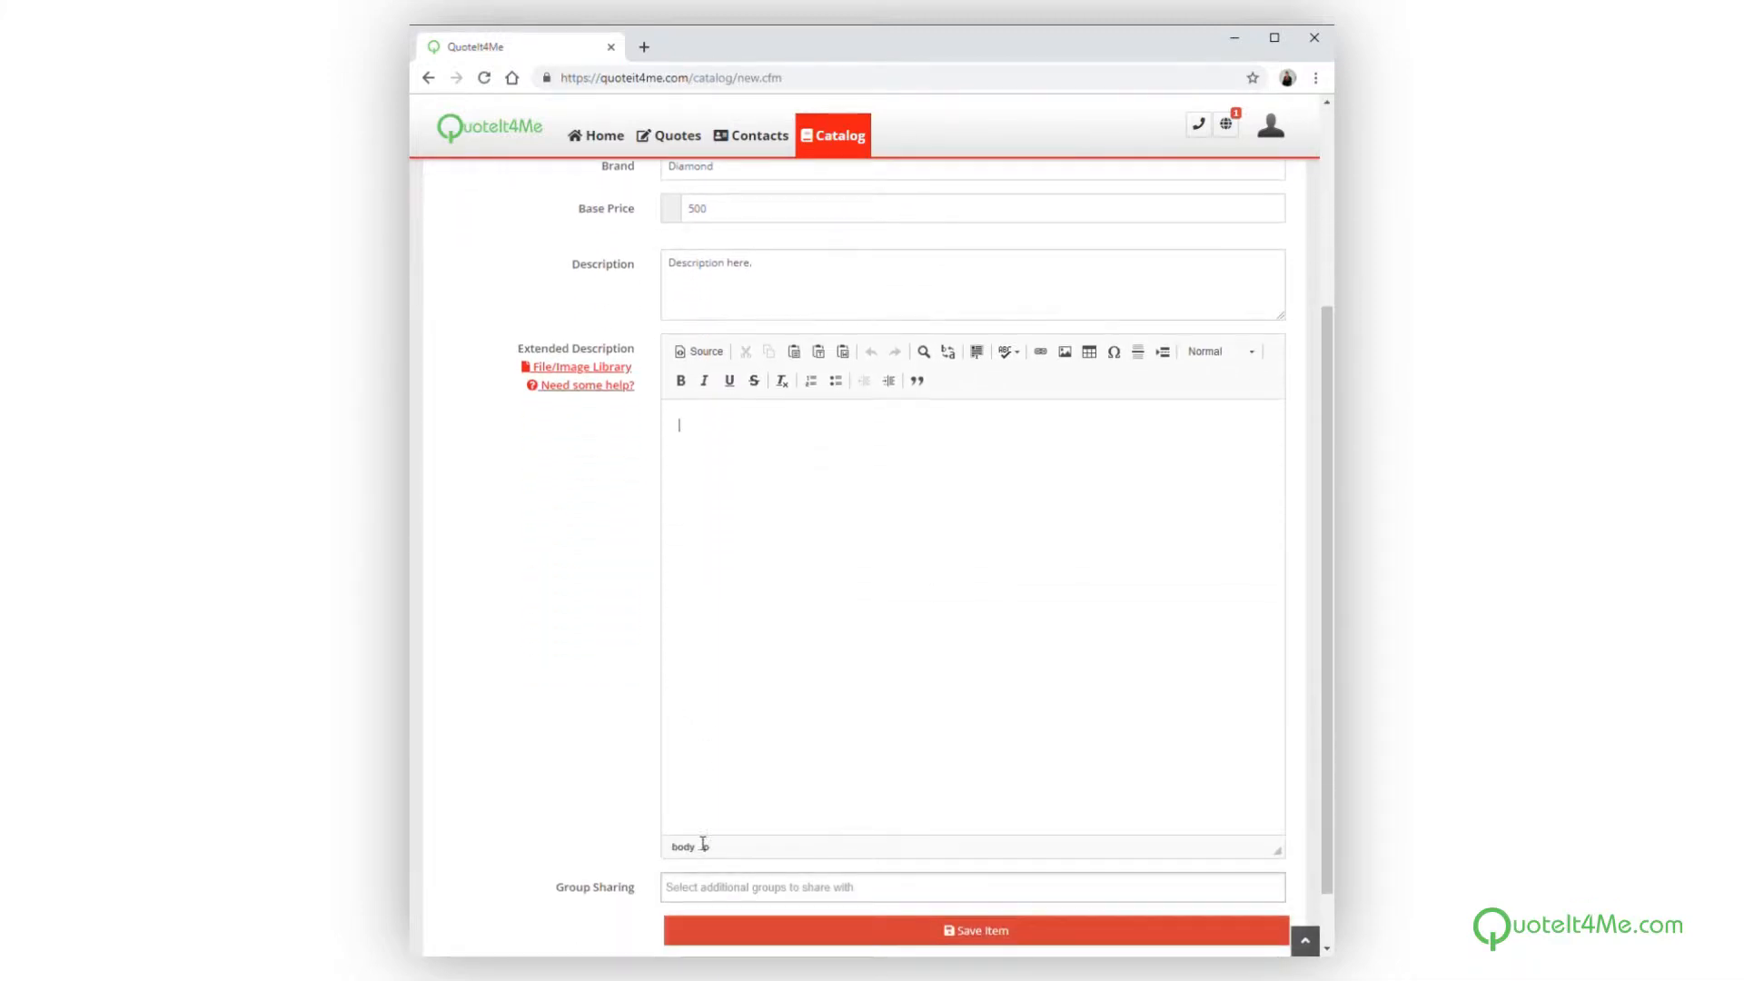
click(703, 891)
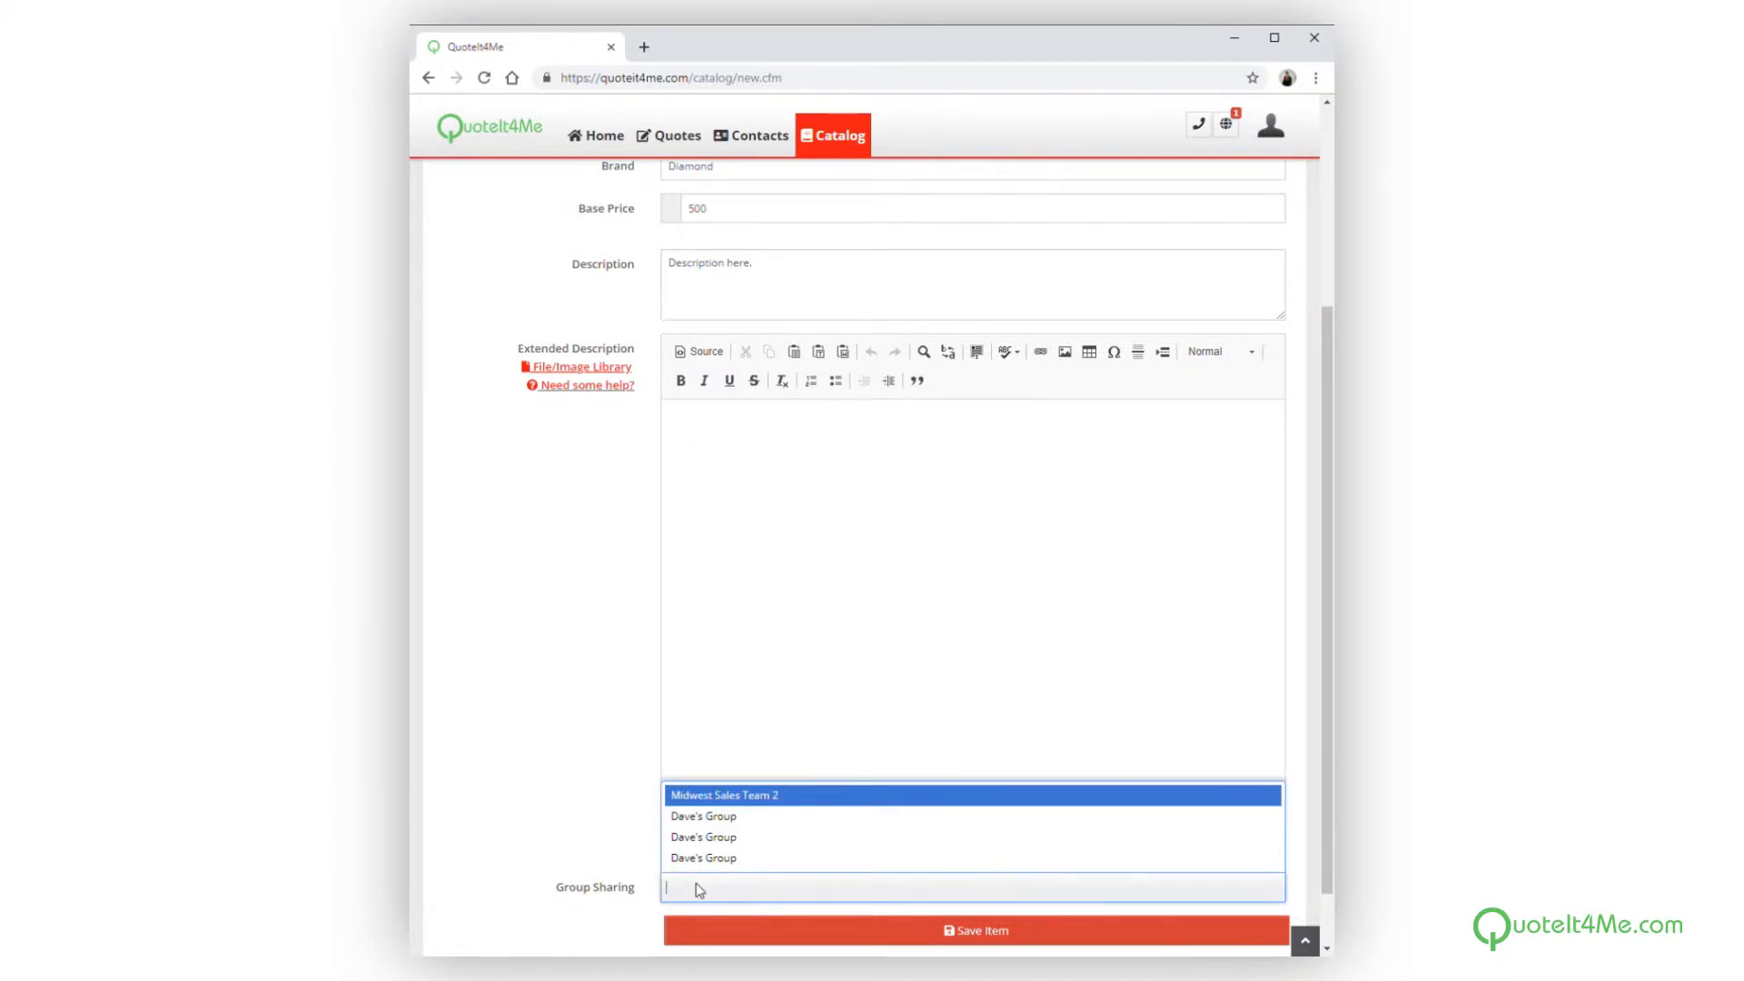
click(711, 816)
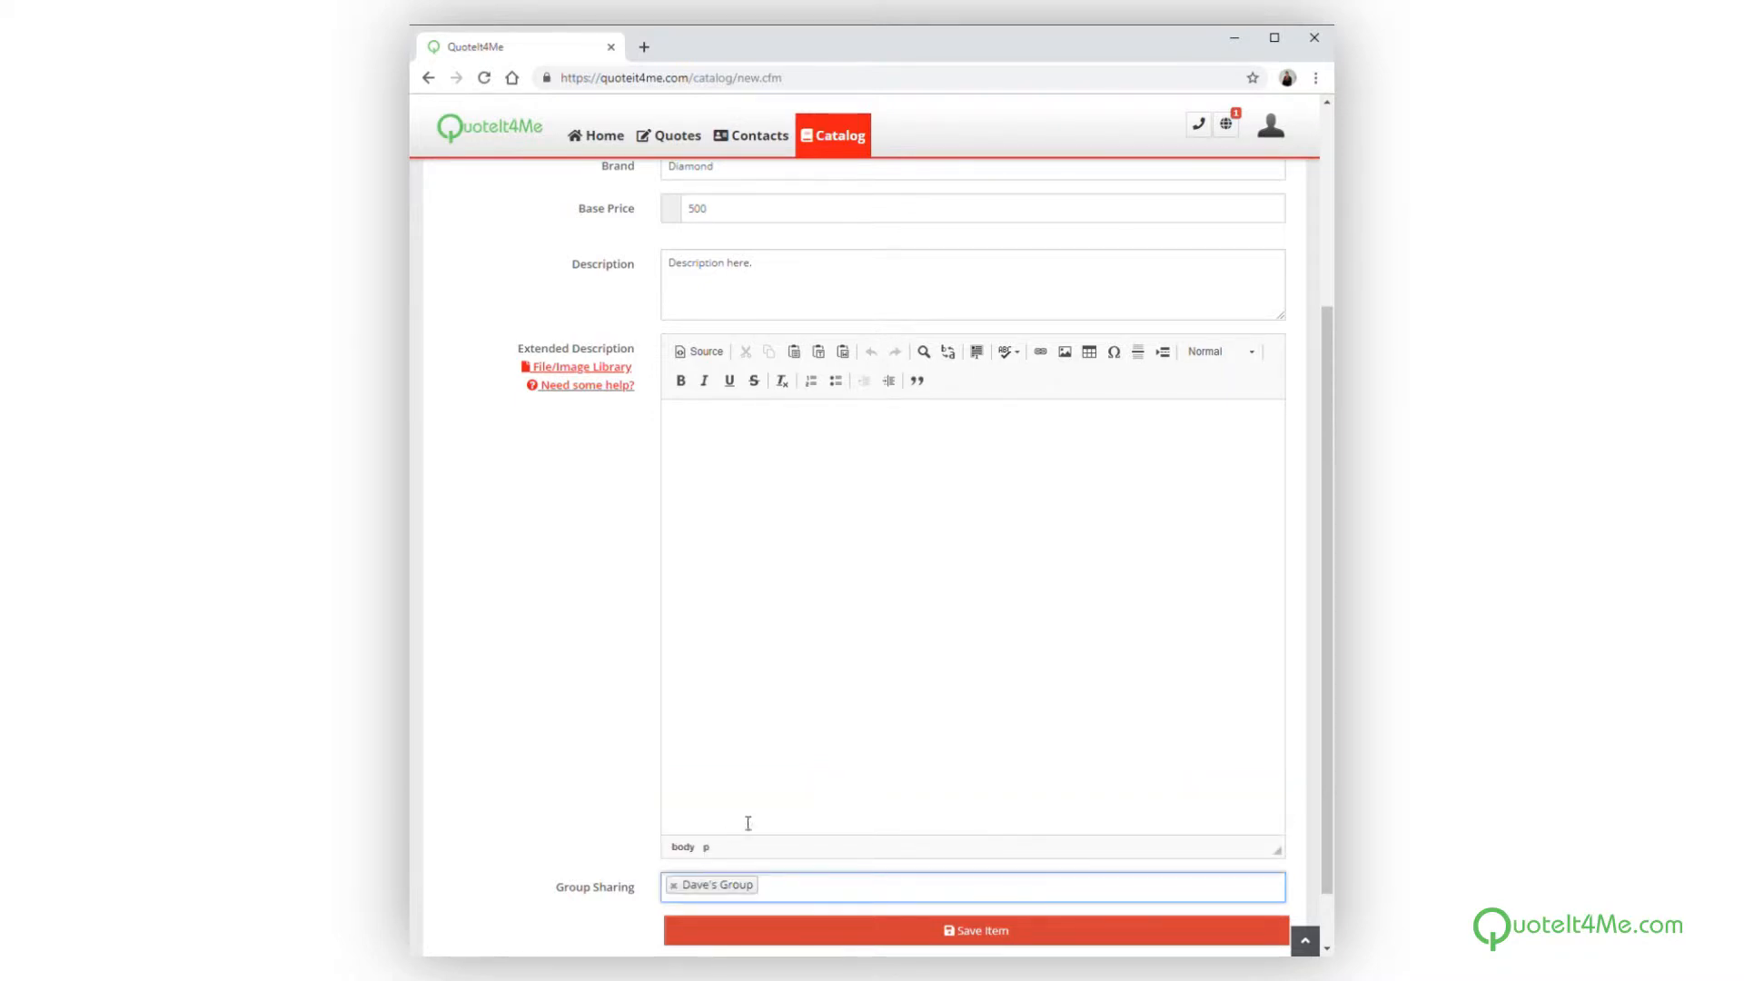
scroll(843, 830, down, 2)
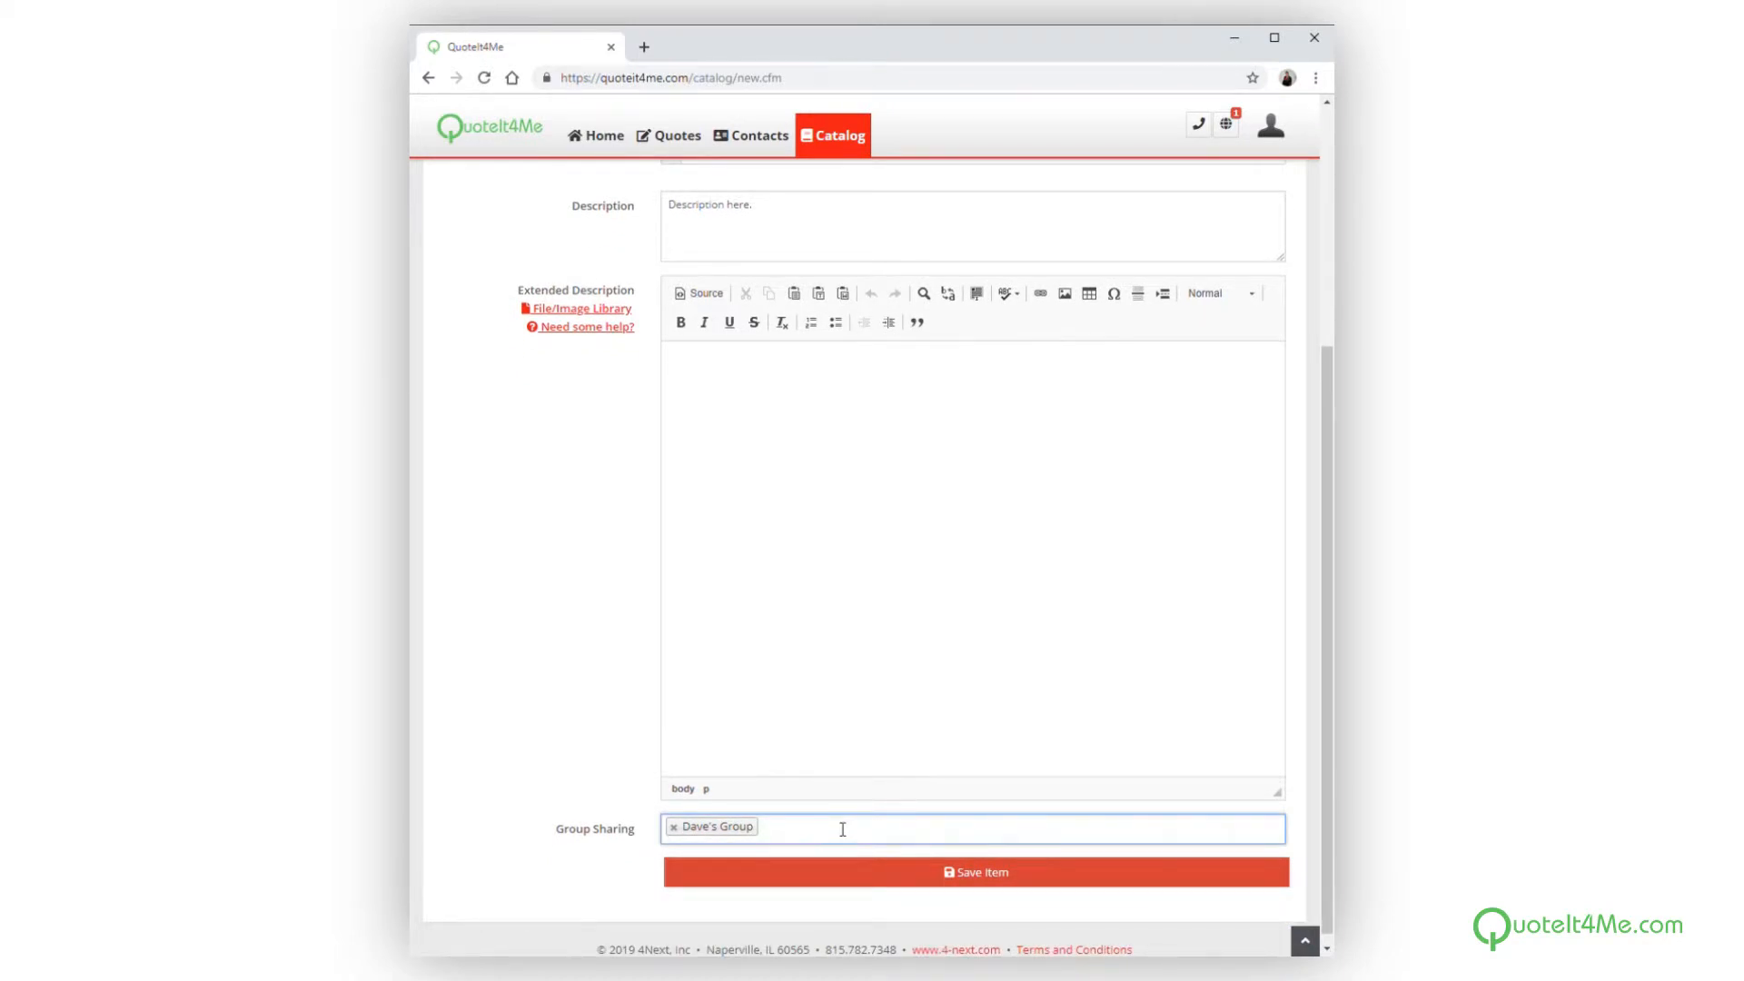
click(675, 827)
Save the new Diamond Tooling Set catalog item.
click(973, 873)
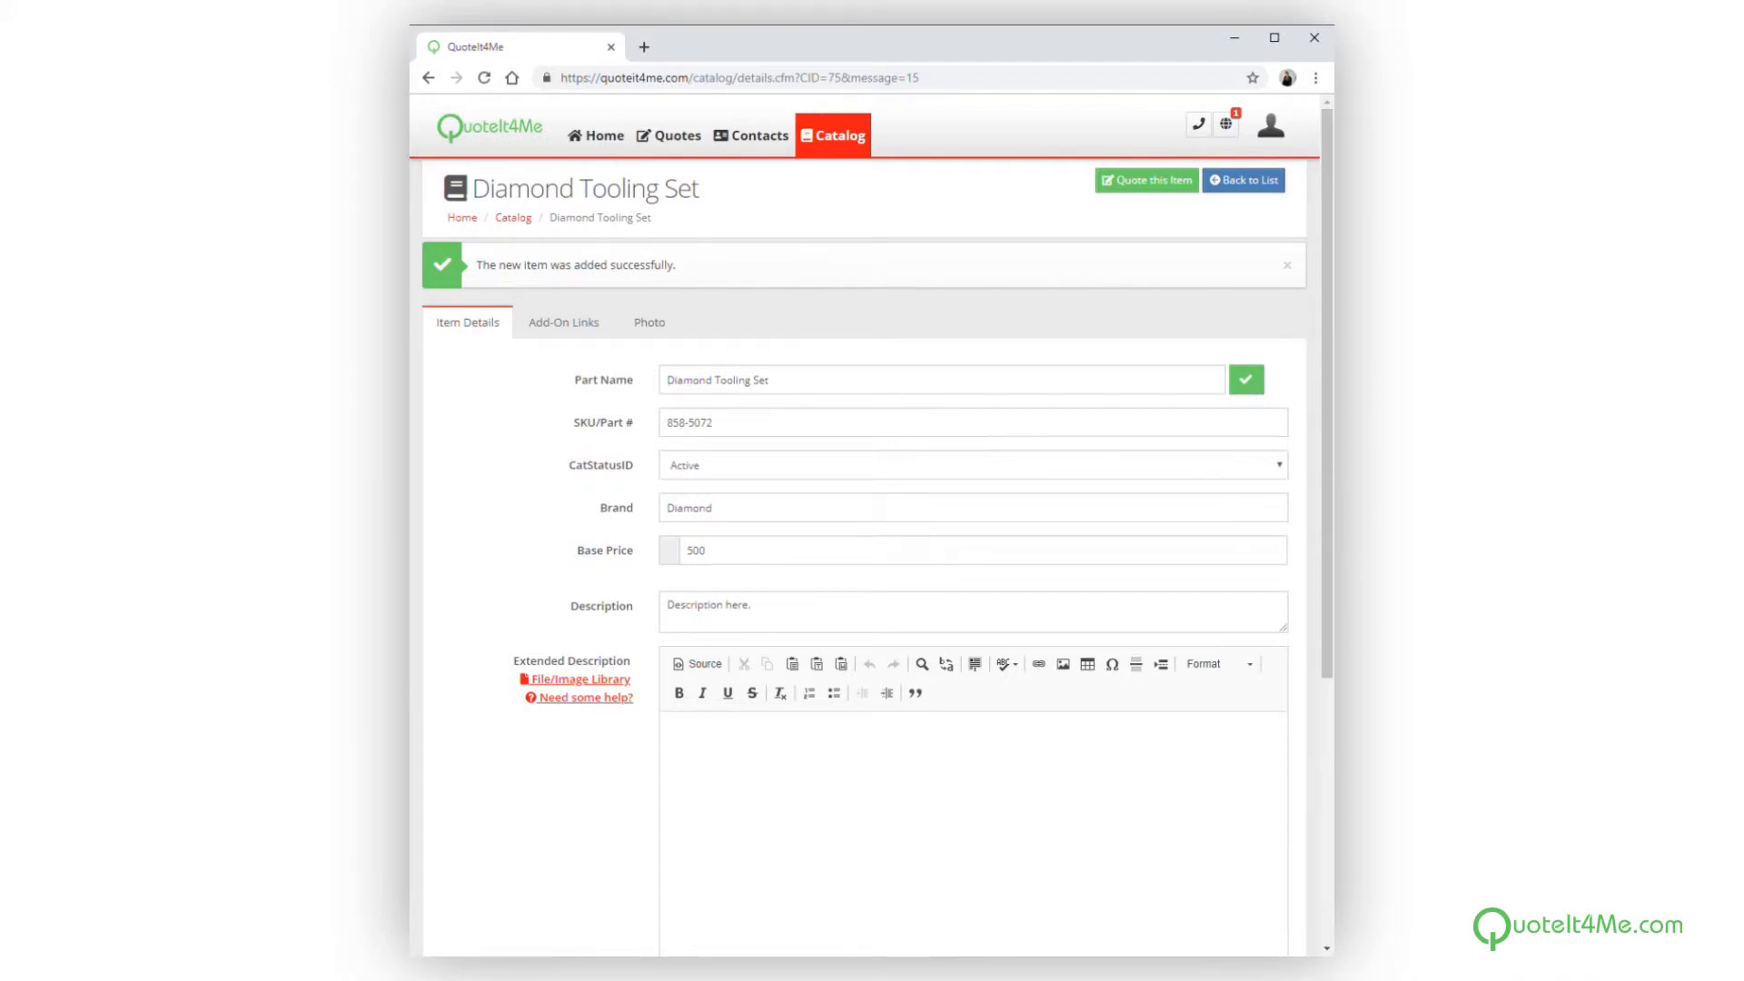
Fill the extended description with the ACME EZ Wash 1200 text, from "EZ Wash 1200 from ACME for all your parts cleaning needs!" through "EZ to use!".
click(720, 752)
scroll(783, 803, down, 3)
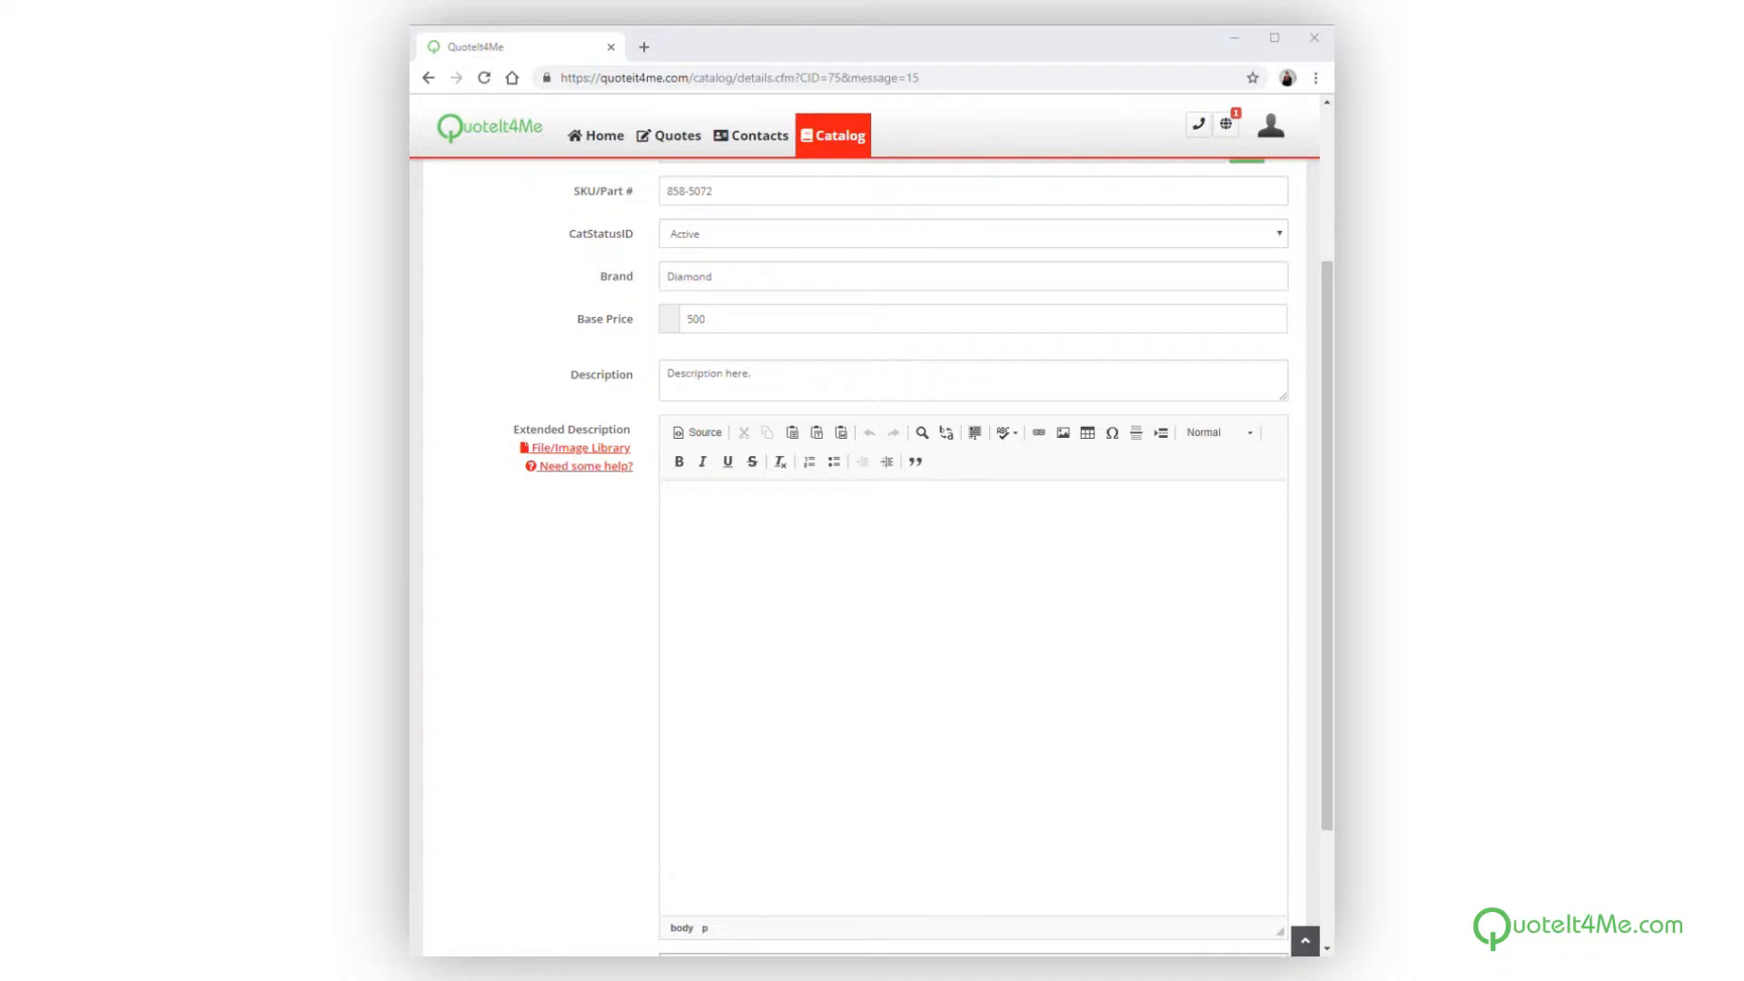
click(837, 547)
text(EZ Wash 1200 from ACME for all your parts cleaning needs!  ACME EZ Wash 1200 - for fast, effective, heavy-duty spray washing of parts. Remove soil and grease from parts in this handy washing station with multiple settings to match your needs: soak, directed stream, agitation, or continuous high pressure blast. Solvent or aqueous cleaning fluids can be utilized. Remove even the toughest deposits! Gentle on parts and EZ to use!)
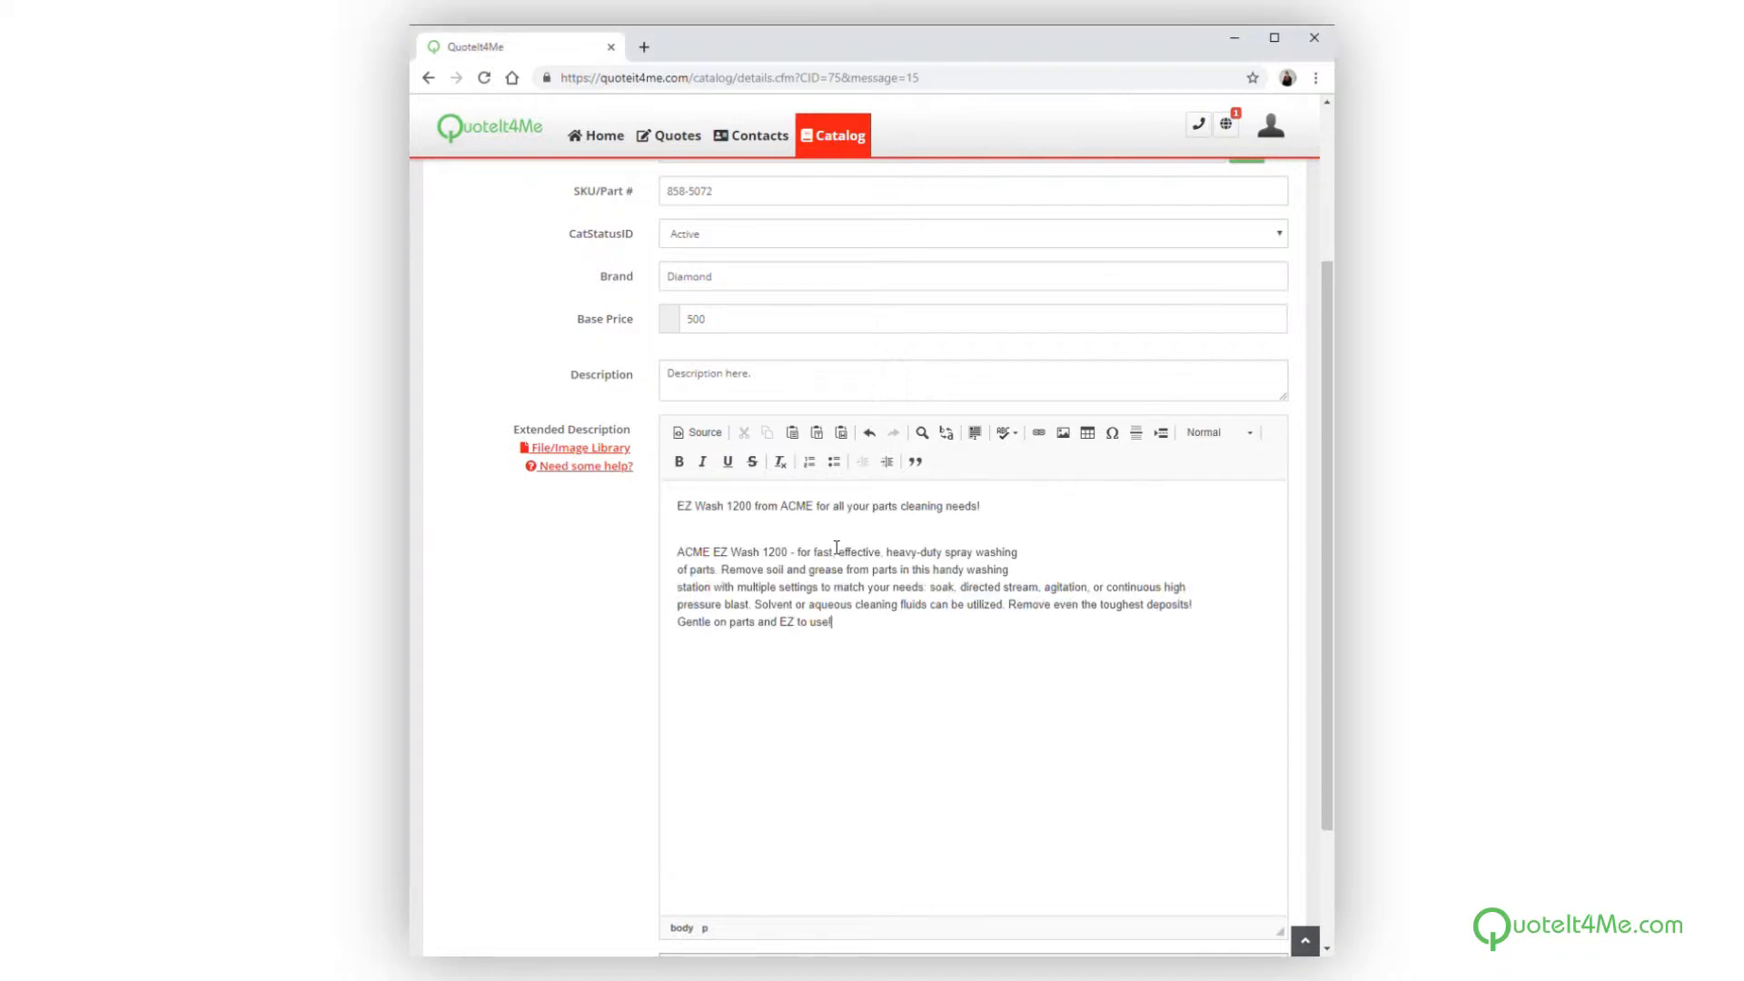
Add an HTML specifications table below the text: max part height 48", width 24", tank 120 gallons, pump 60 PSI, cabinet 30.5" x 60.0" x 36.2".
click(712, 436)
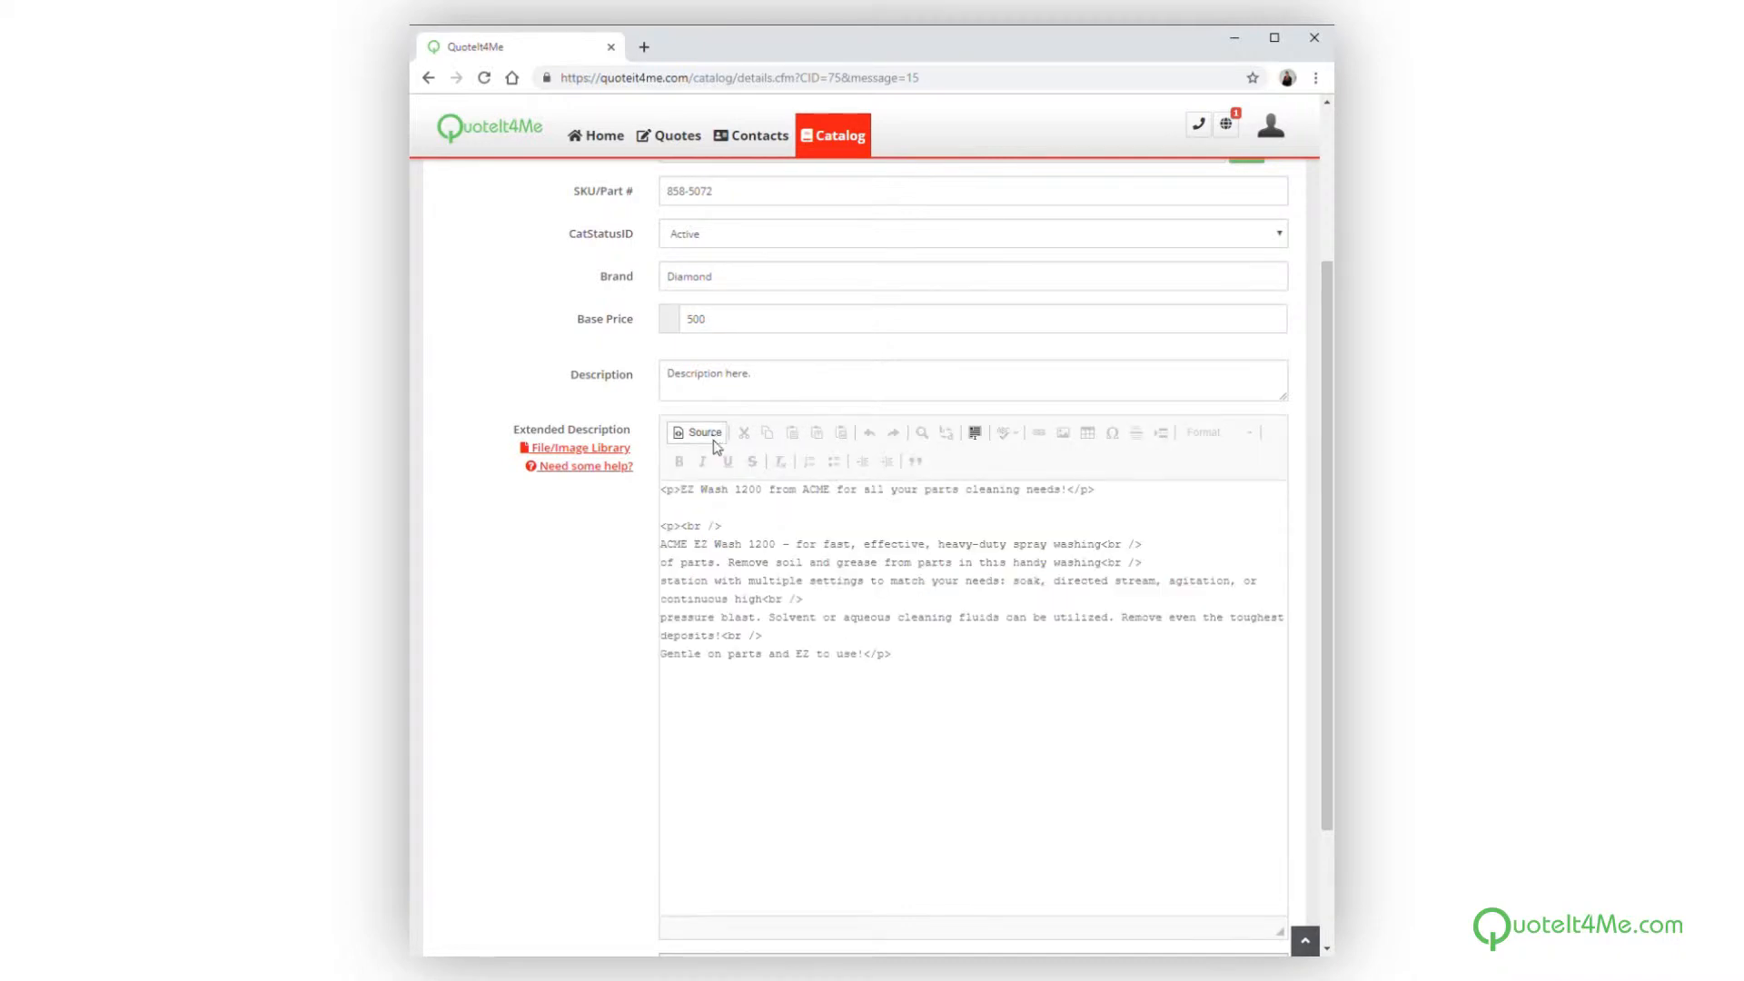
click(924, 664)
key(Return)
key(alt+Tab)
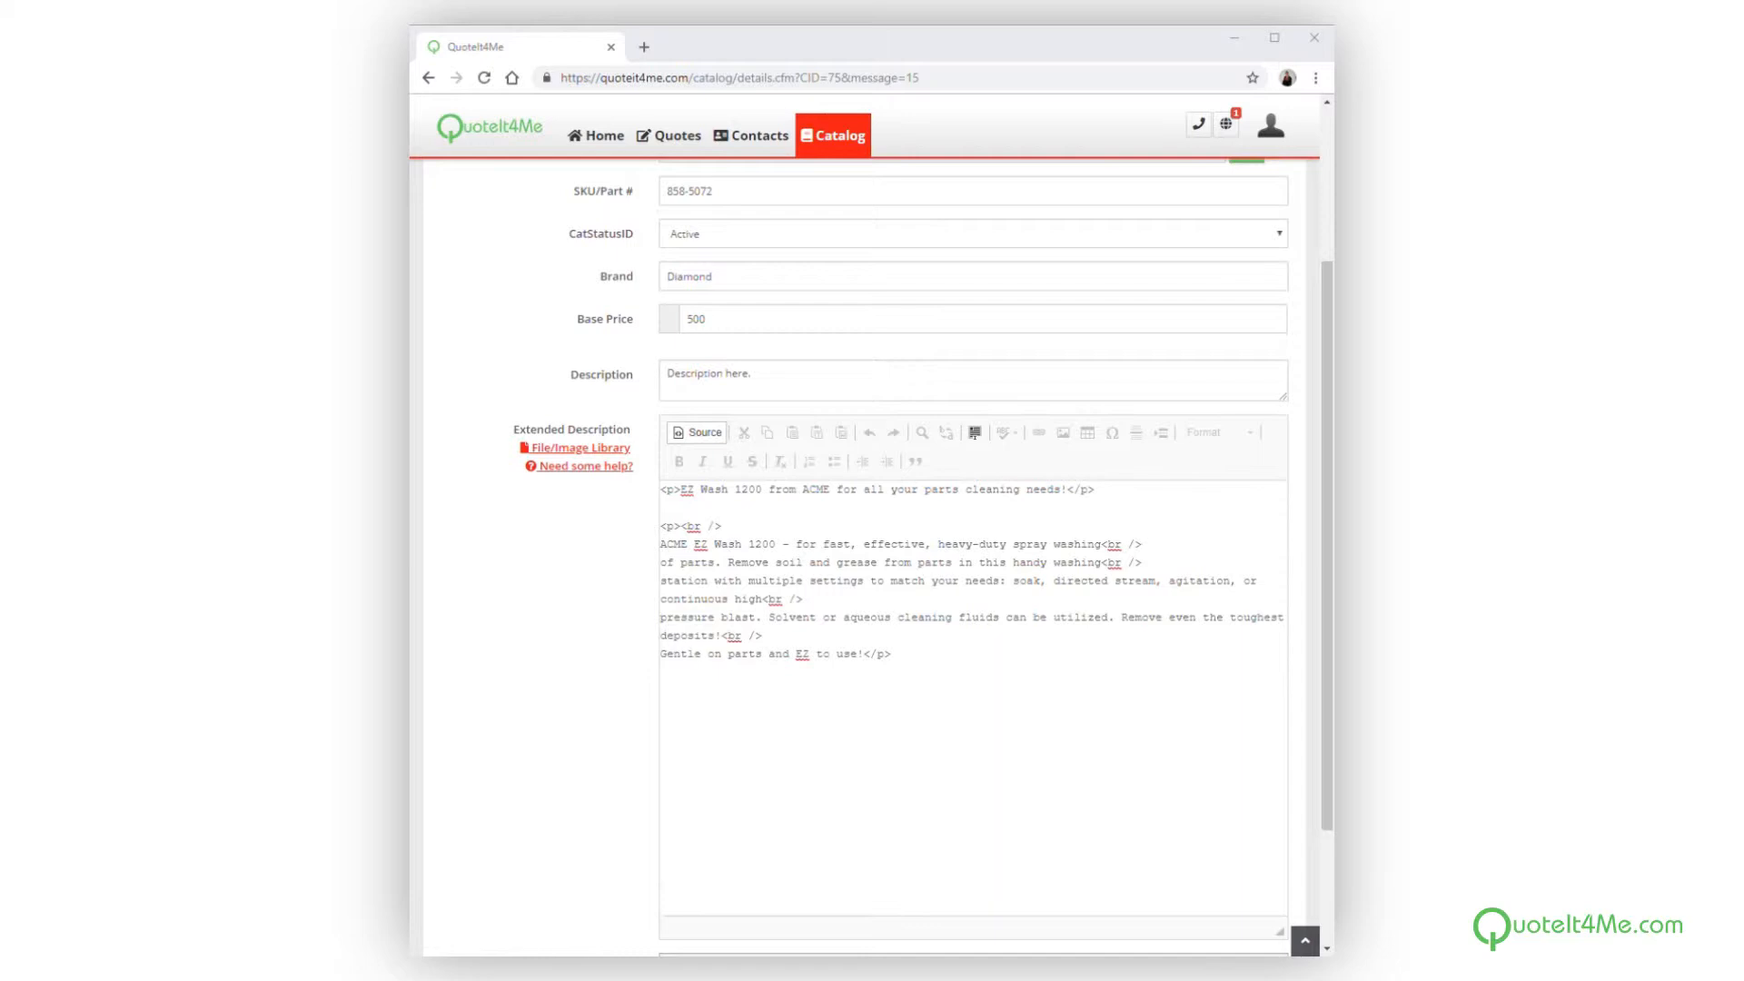
click(687, 711)
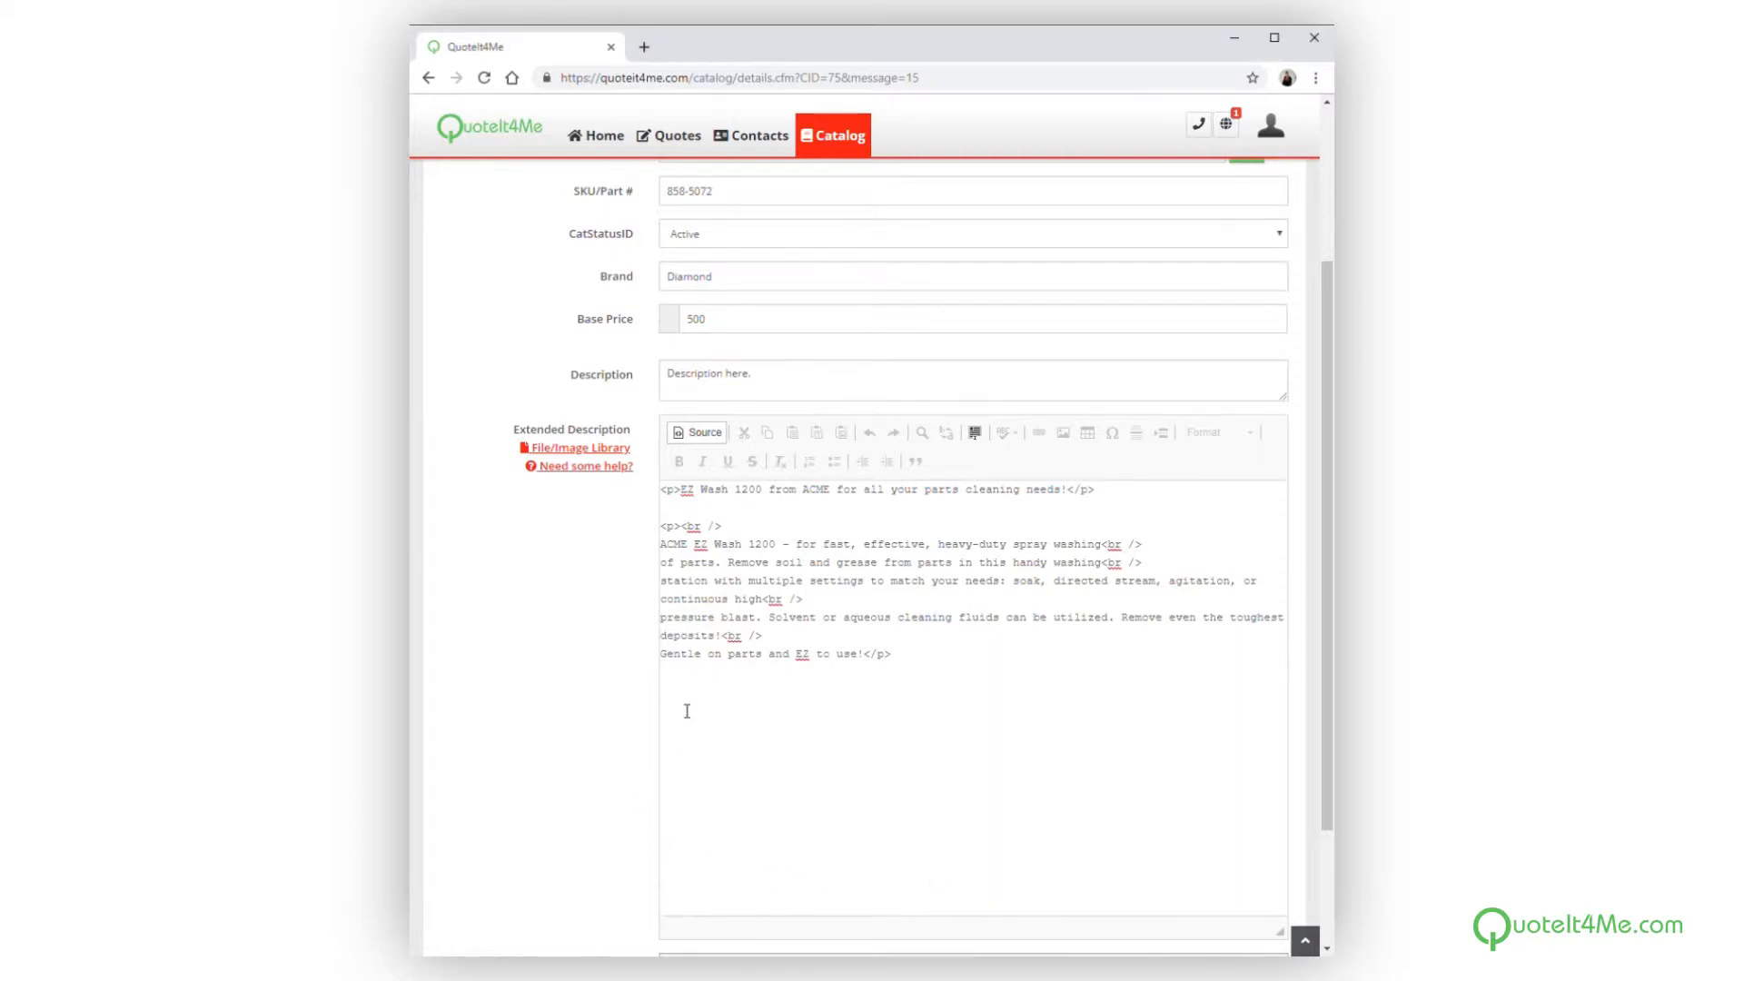
text(<table>     <tbody>         <tr>             <td>Max Part Height (full cabinet)</td>             <td>48&quot;</td>         </tr>         <tr>             <td>Max Part Width (full cabinet)</td>             <td>24&quot;</td>         </tr>         <tr>             <td>Tank Capacity&nbsp;</td>             <td>120 gallons</td>         </tr>         <tr>             <td>Pump Pressure</td>             <td>60 PSI</td>         </tr>         <tr>             <td>Cabinet Dimensions (w x h x d)</td>             <td>30.5&quot; x 60.0&quot; x 36.2&quot;</td>         </tr>     </tbody> </table>)
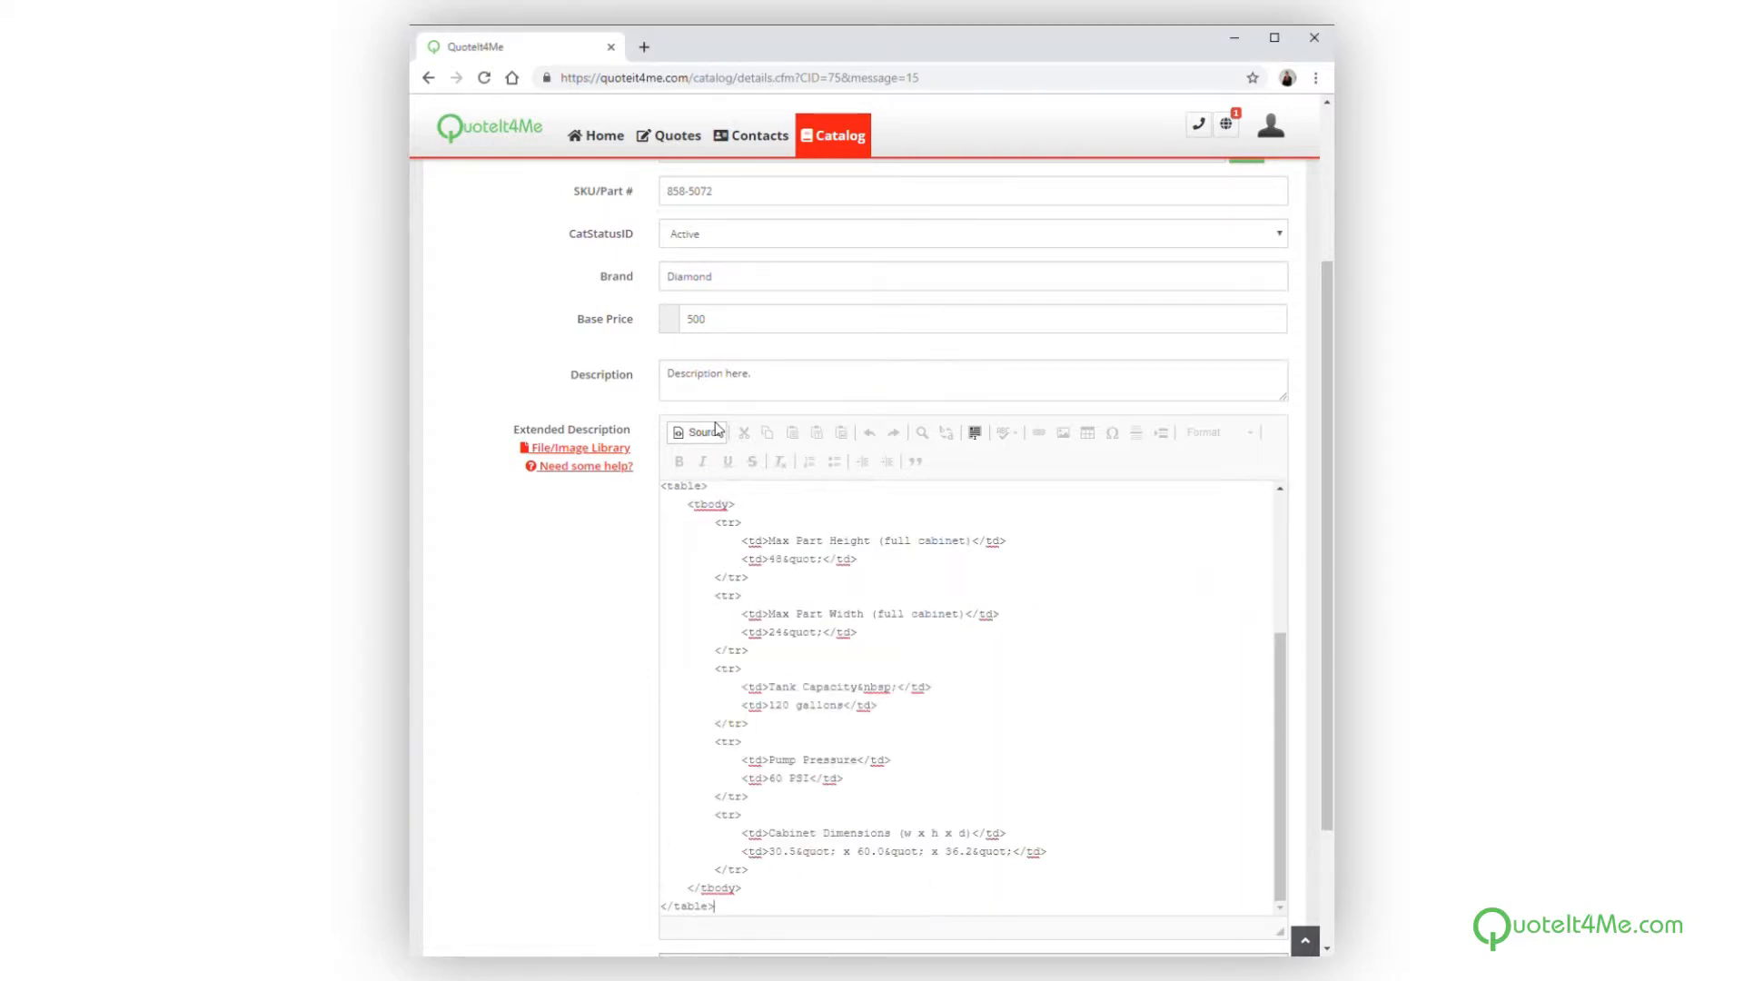
click(705, 434)
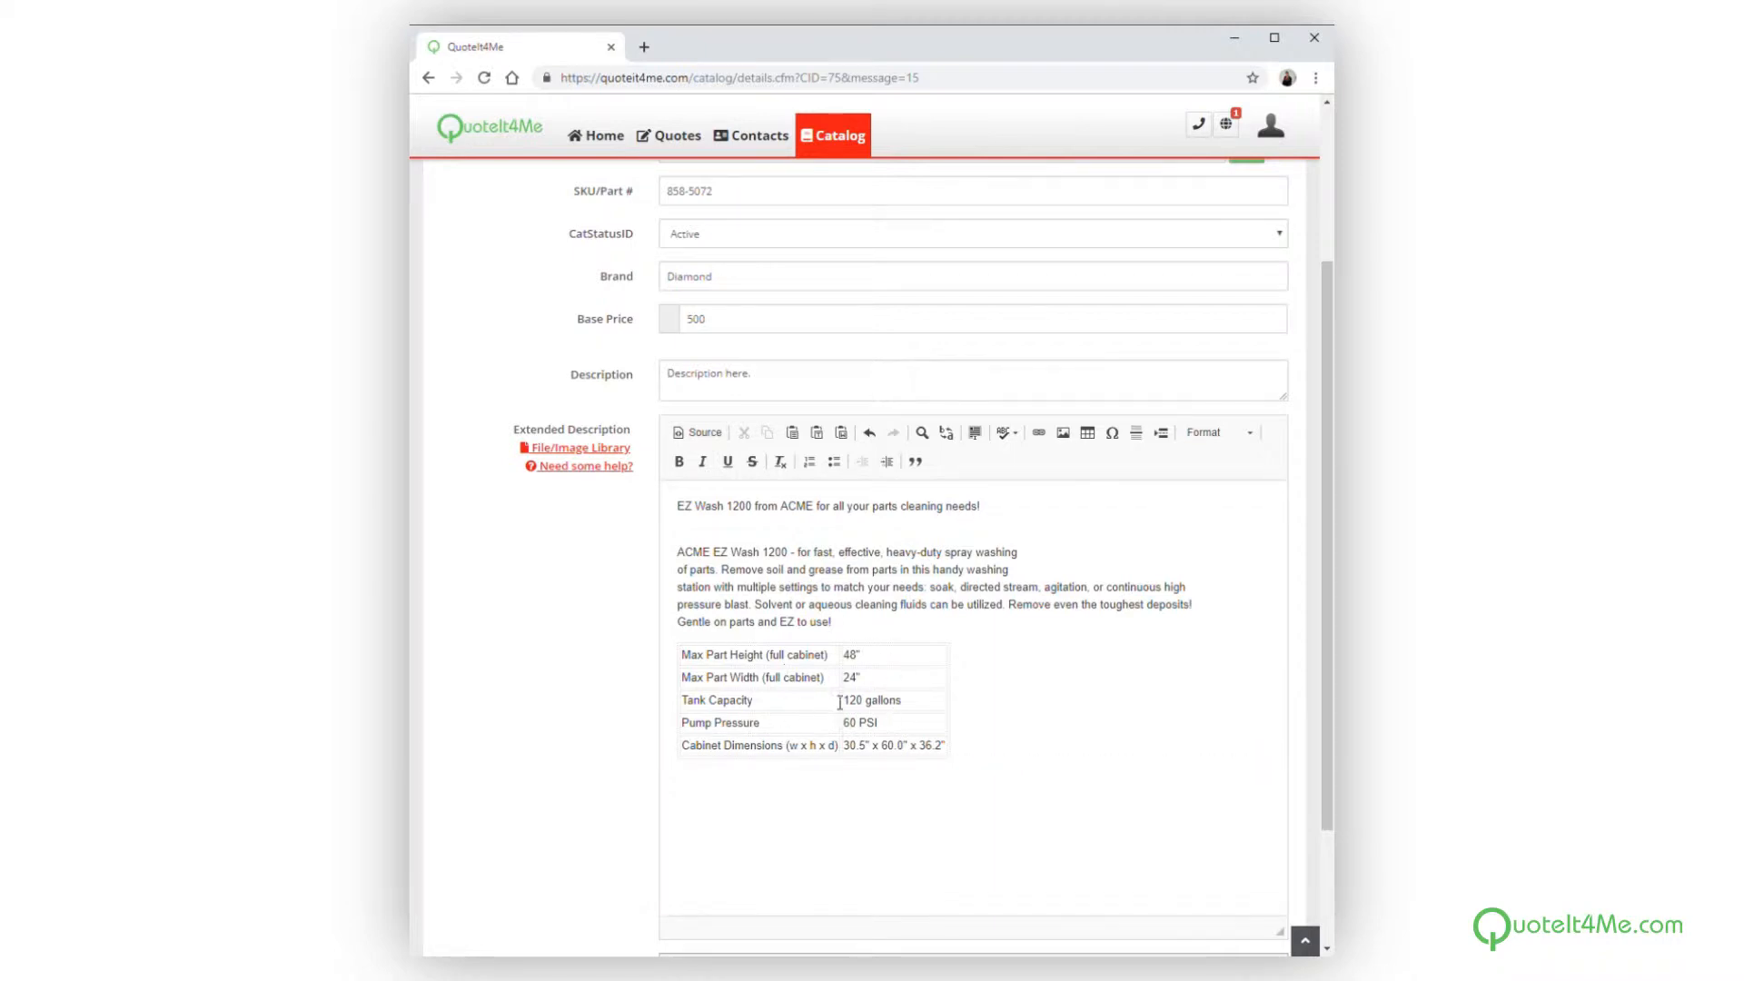
click(998, 755)
click(1088, 435)
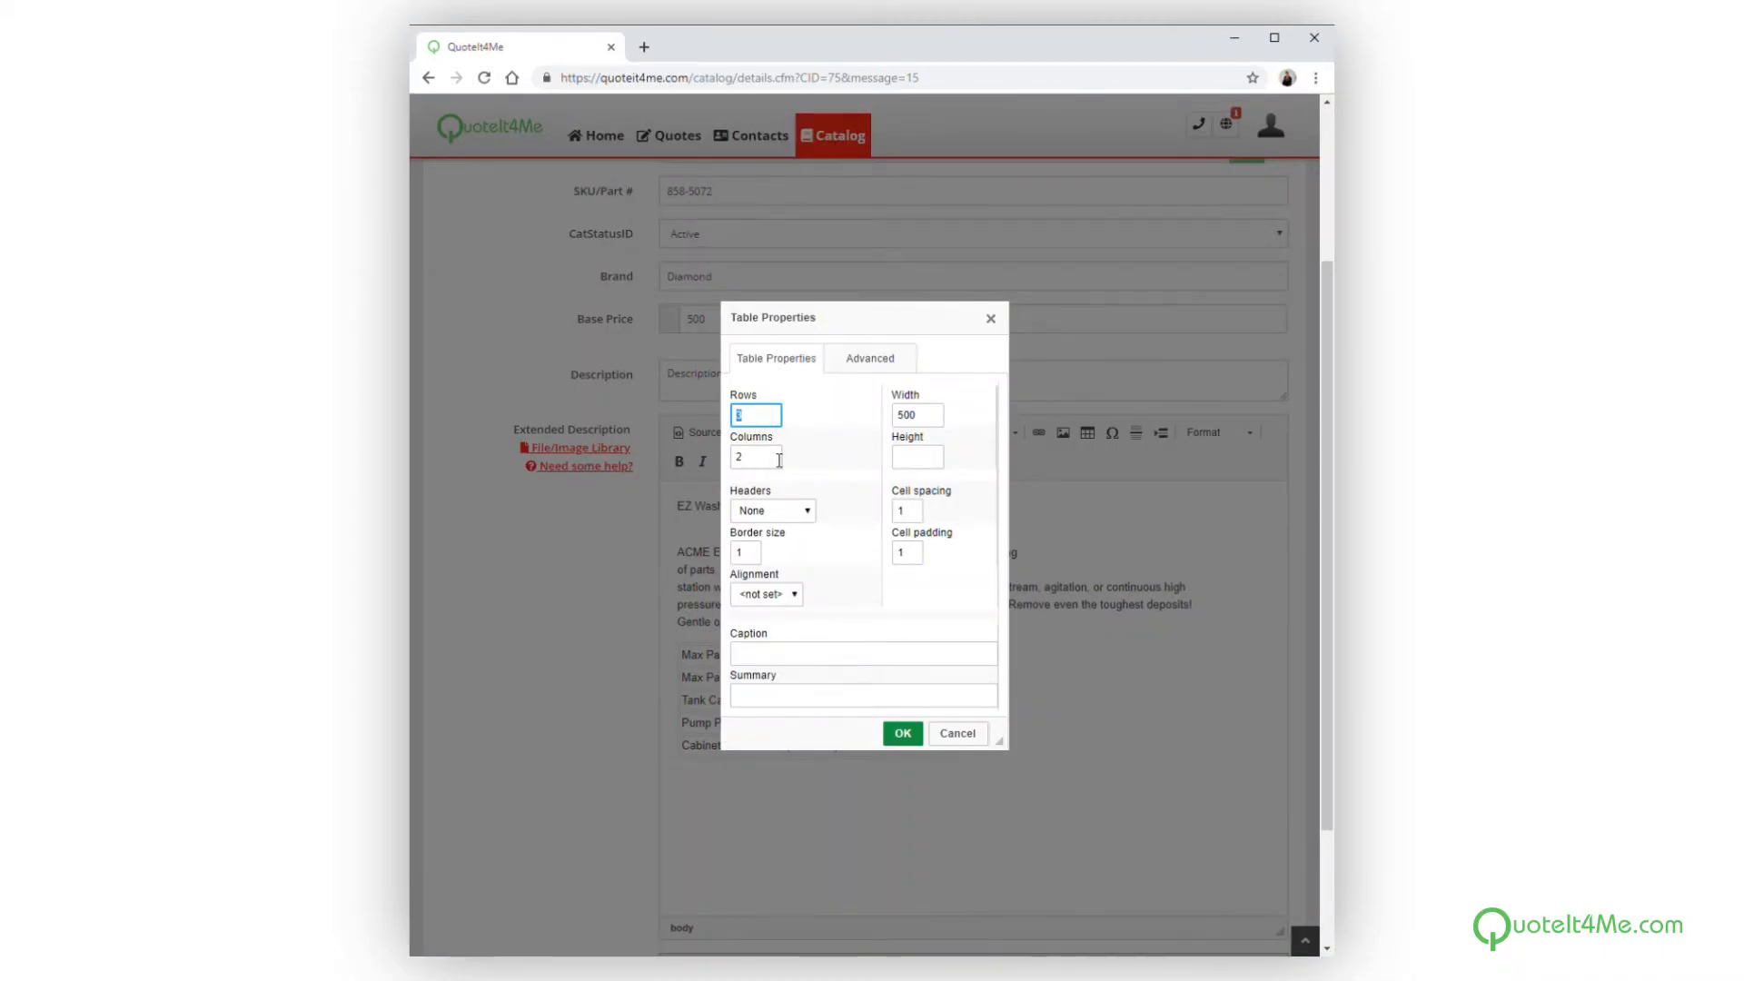
click(979, 739)
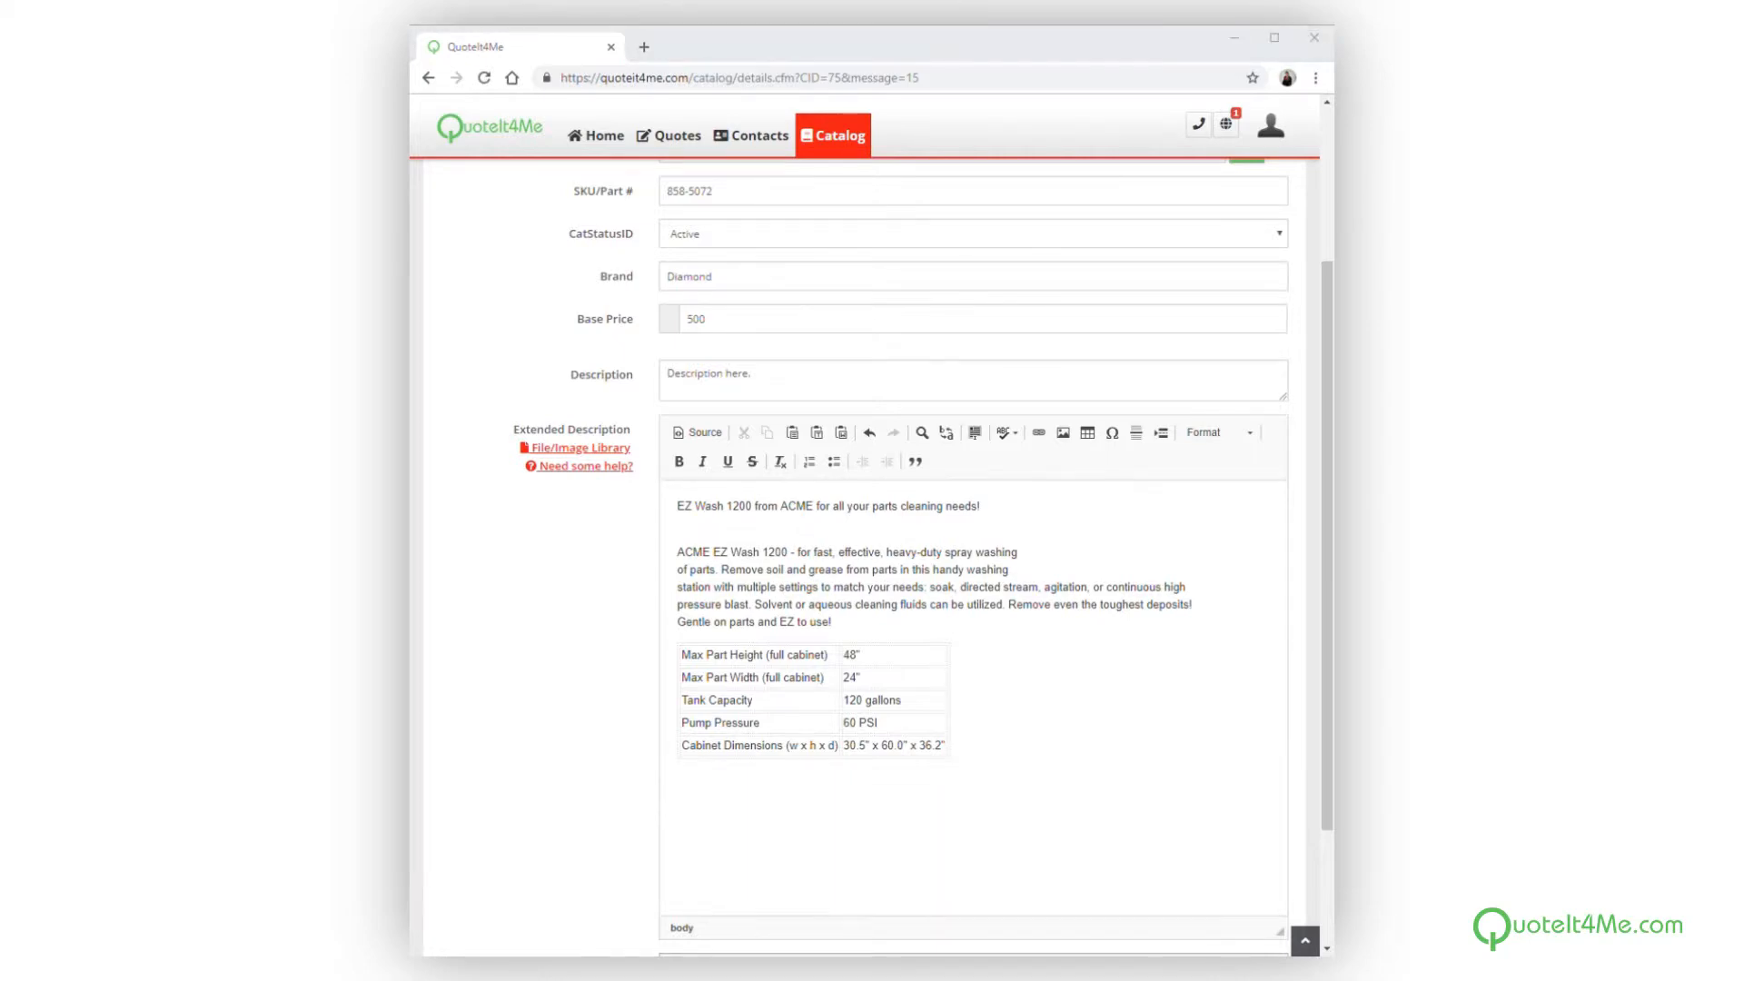
Insert the lotus flower image between the extended description's text and specifications table, and check its image properties.
drag(456, 873, 733, 829)
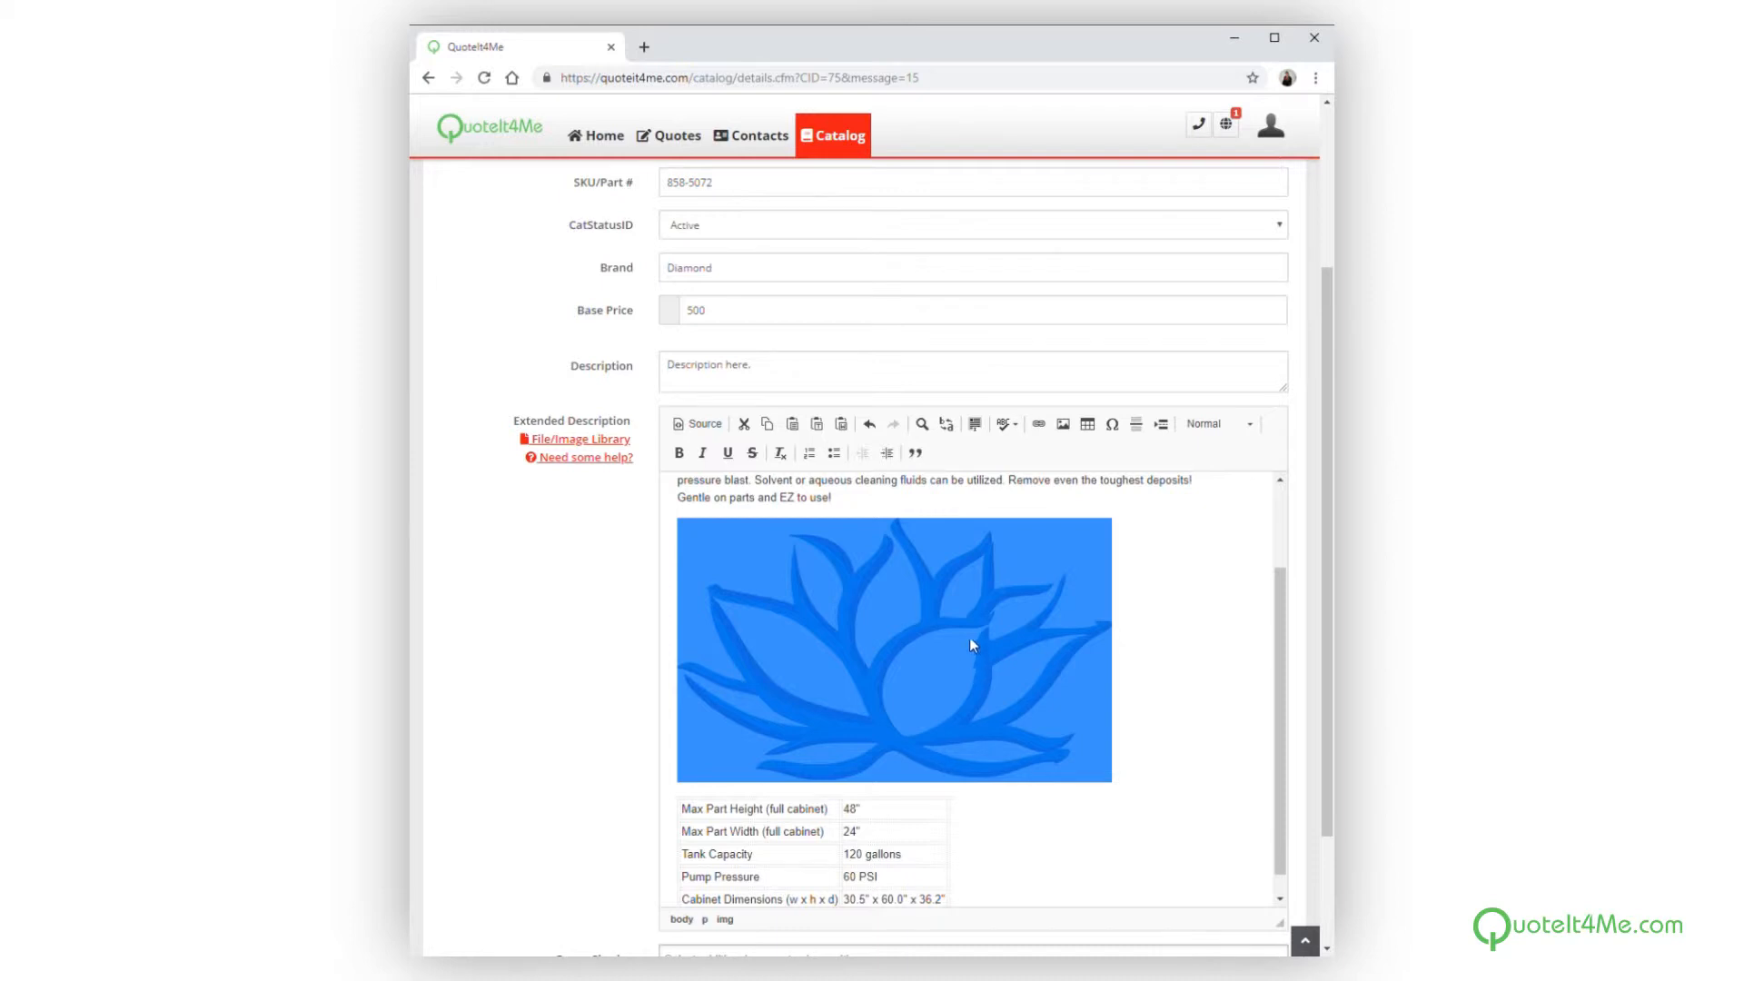
click(1062, 424)
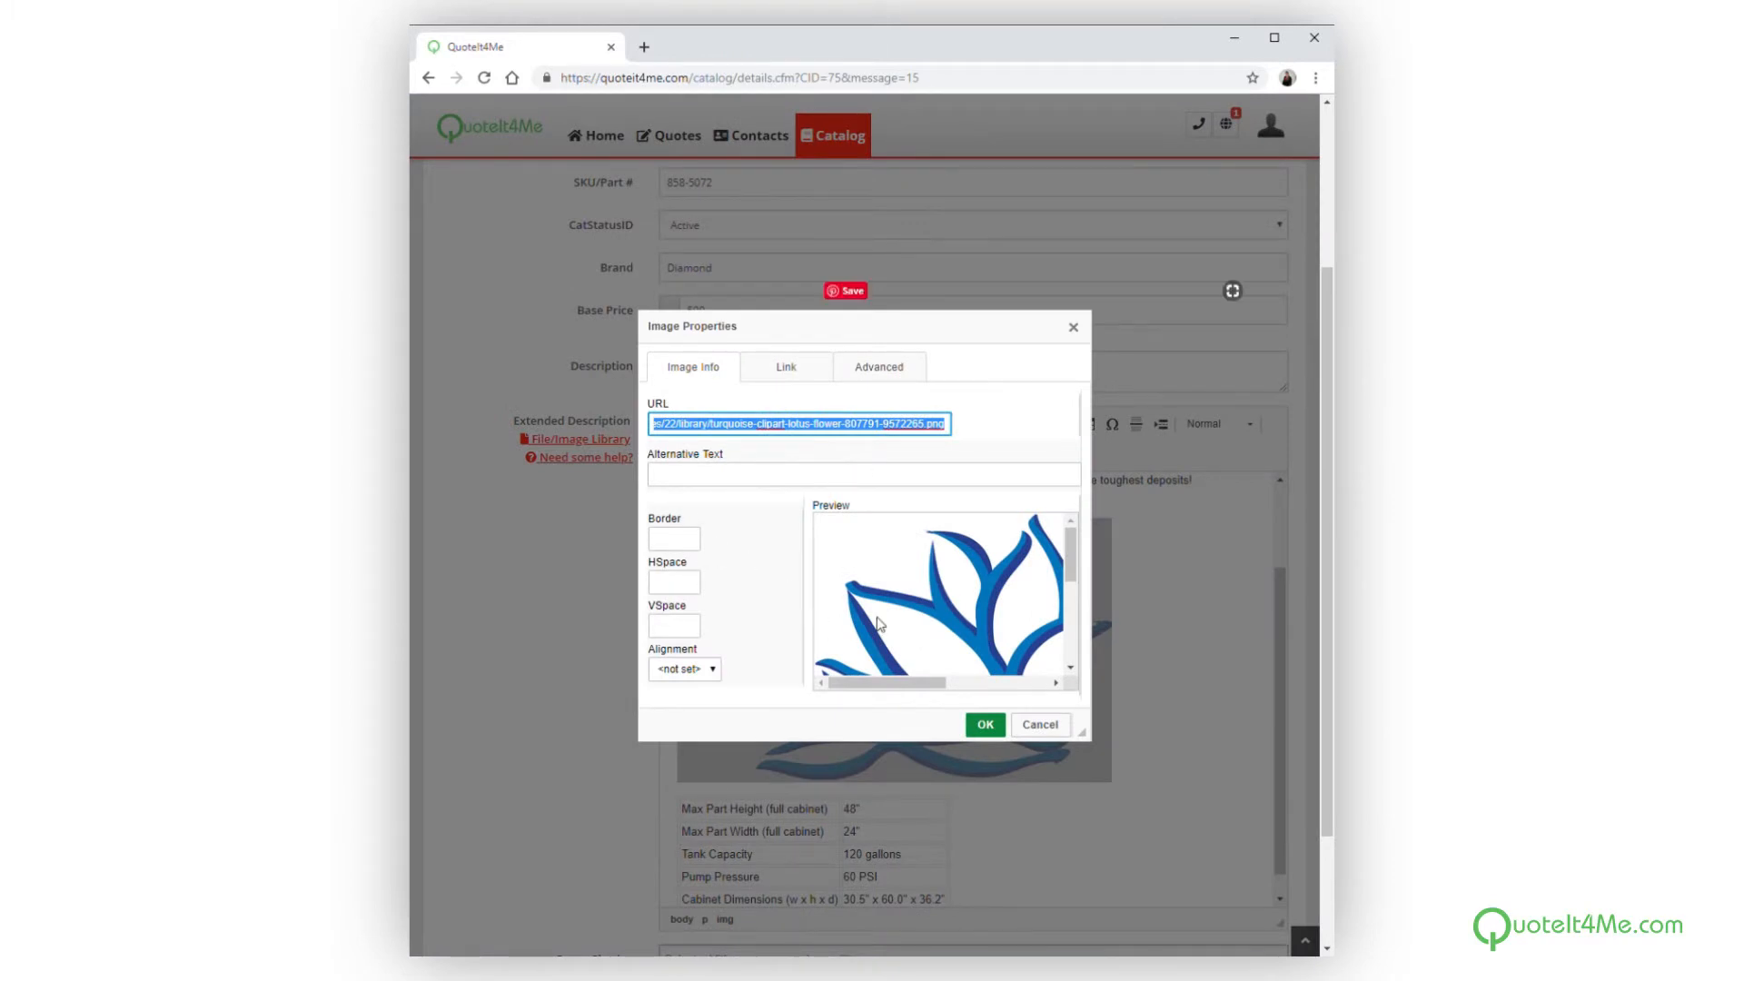
click(1040, 727)
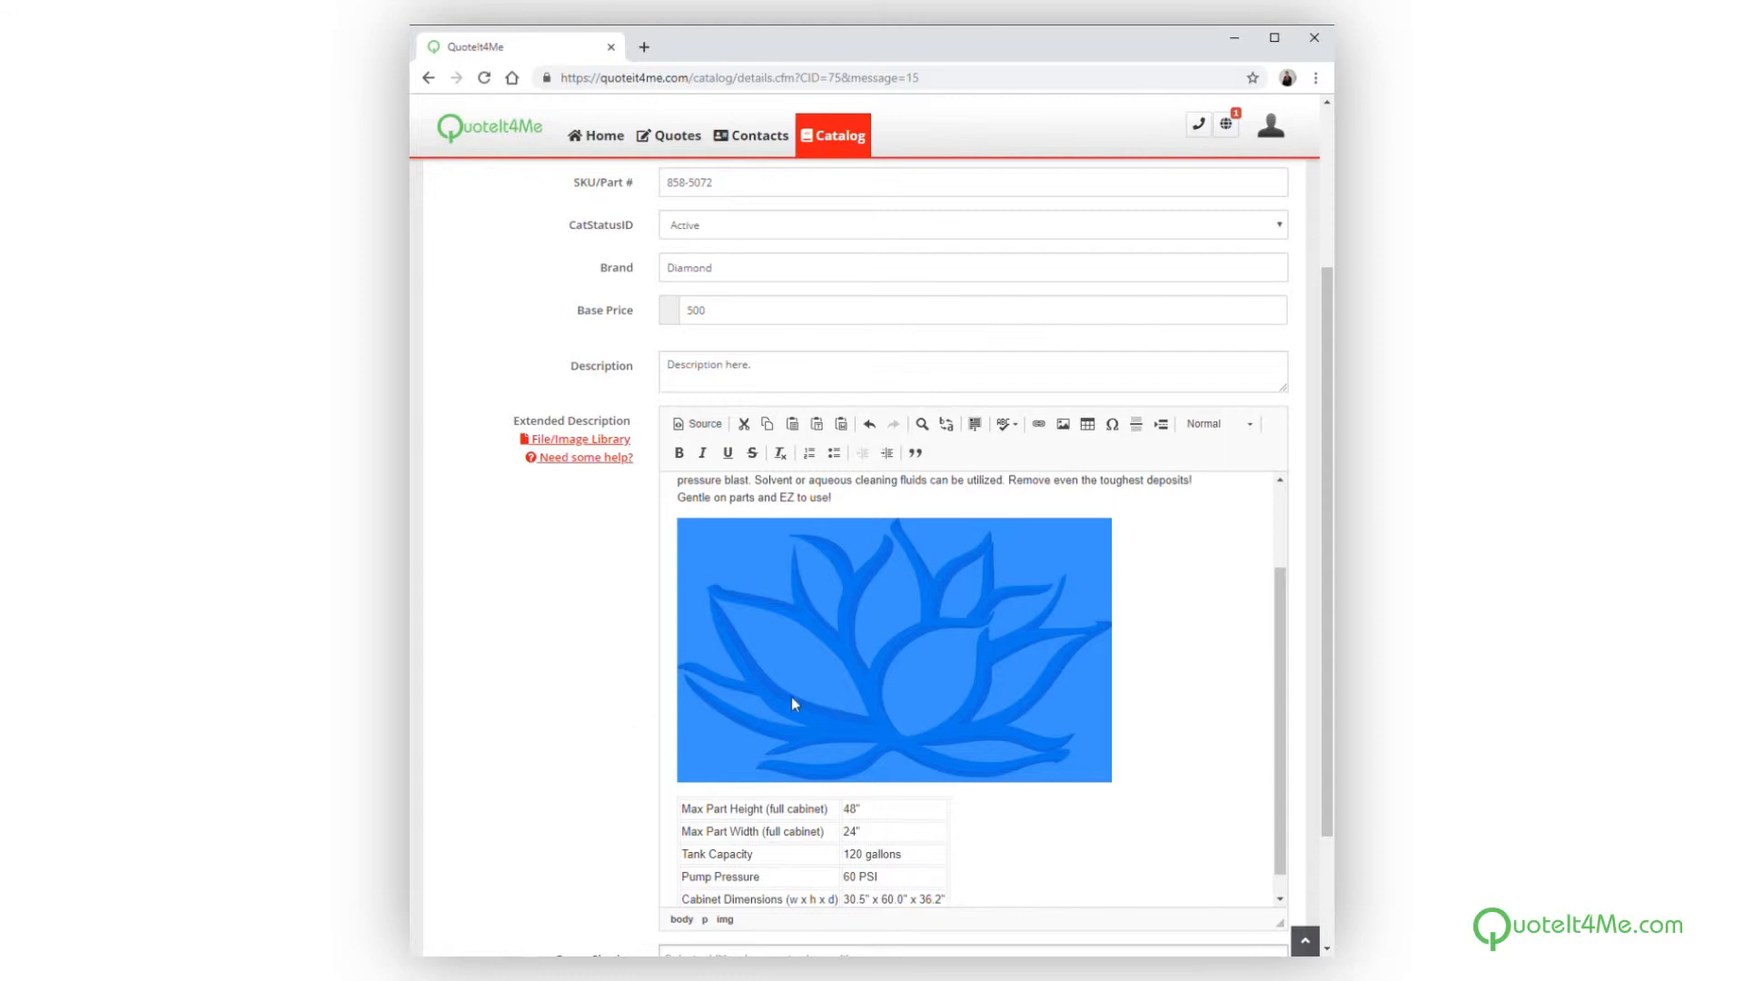
Save the catalog item with its updated extended description.
scroll(859, 740, down, 1)
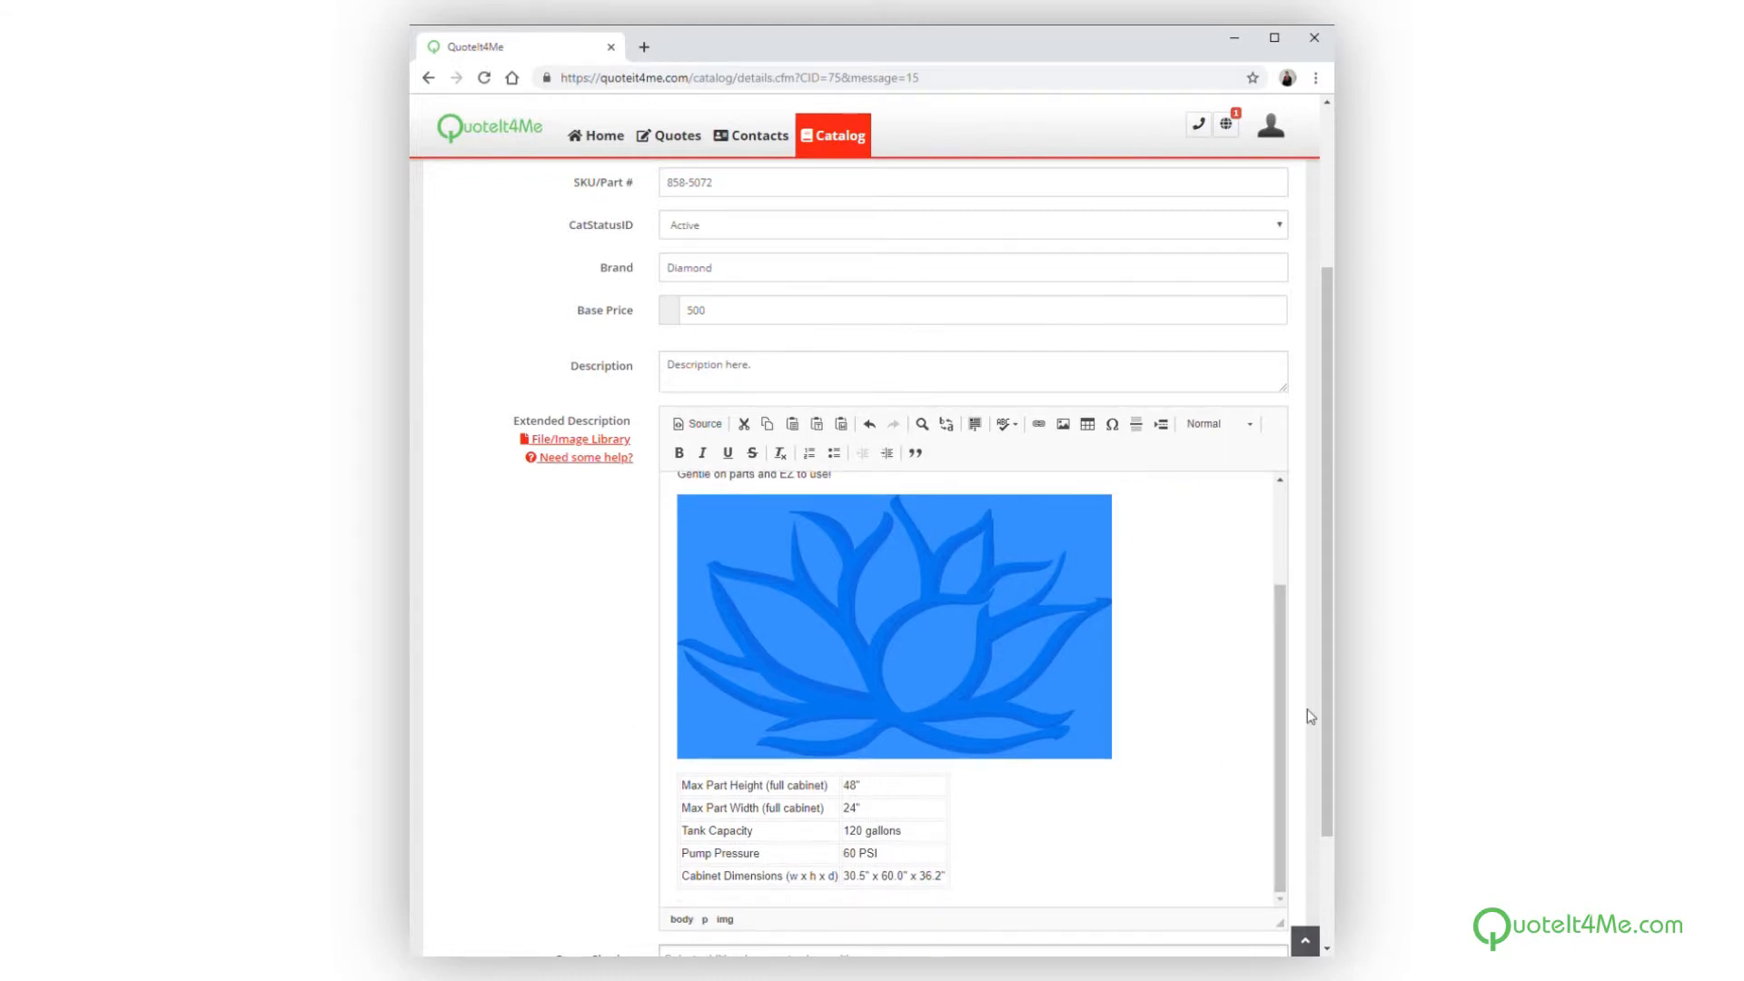
scroll(1306, 709, down, 2)
click(940, 854)
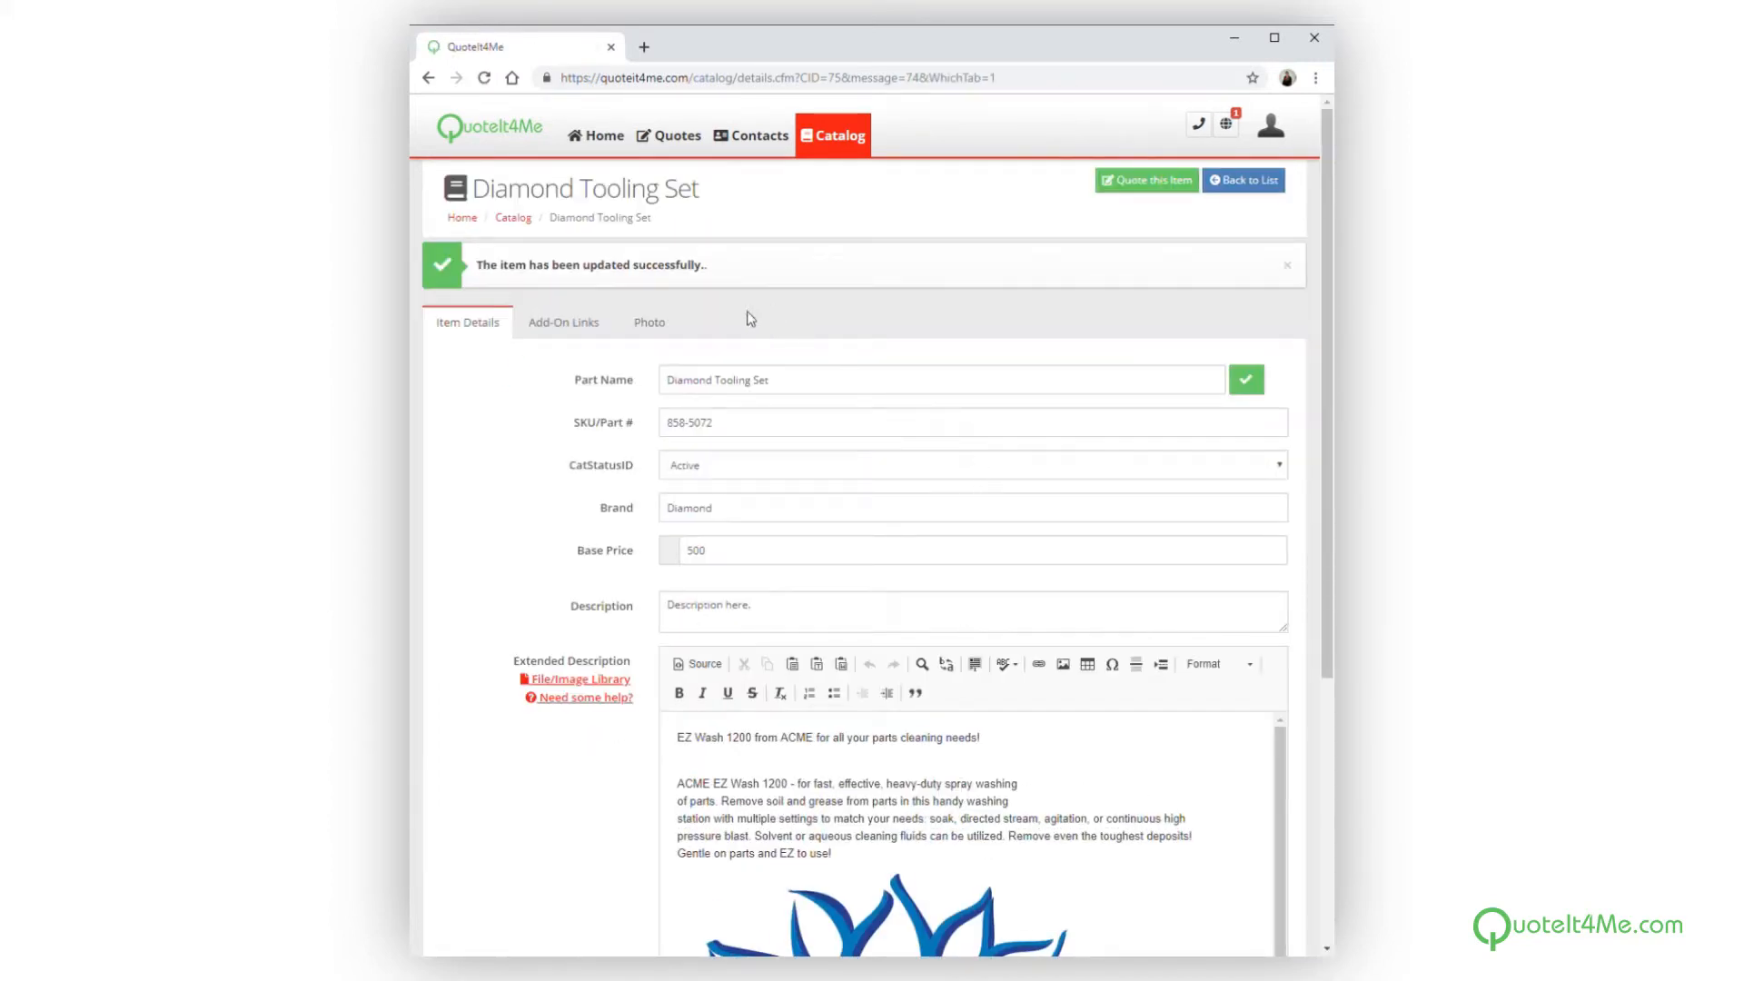
Upload the purple lotus flower image as the item's photo and view it at full size with its removal and replacement options.
click(655, 325)
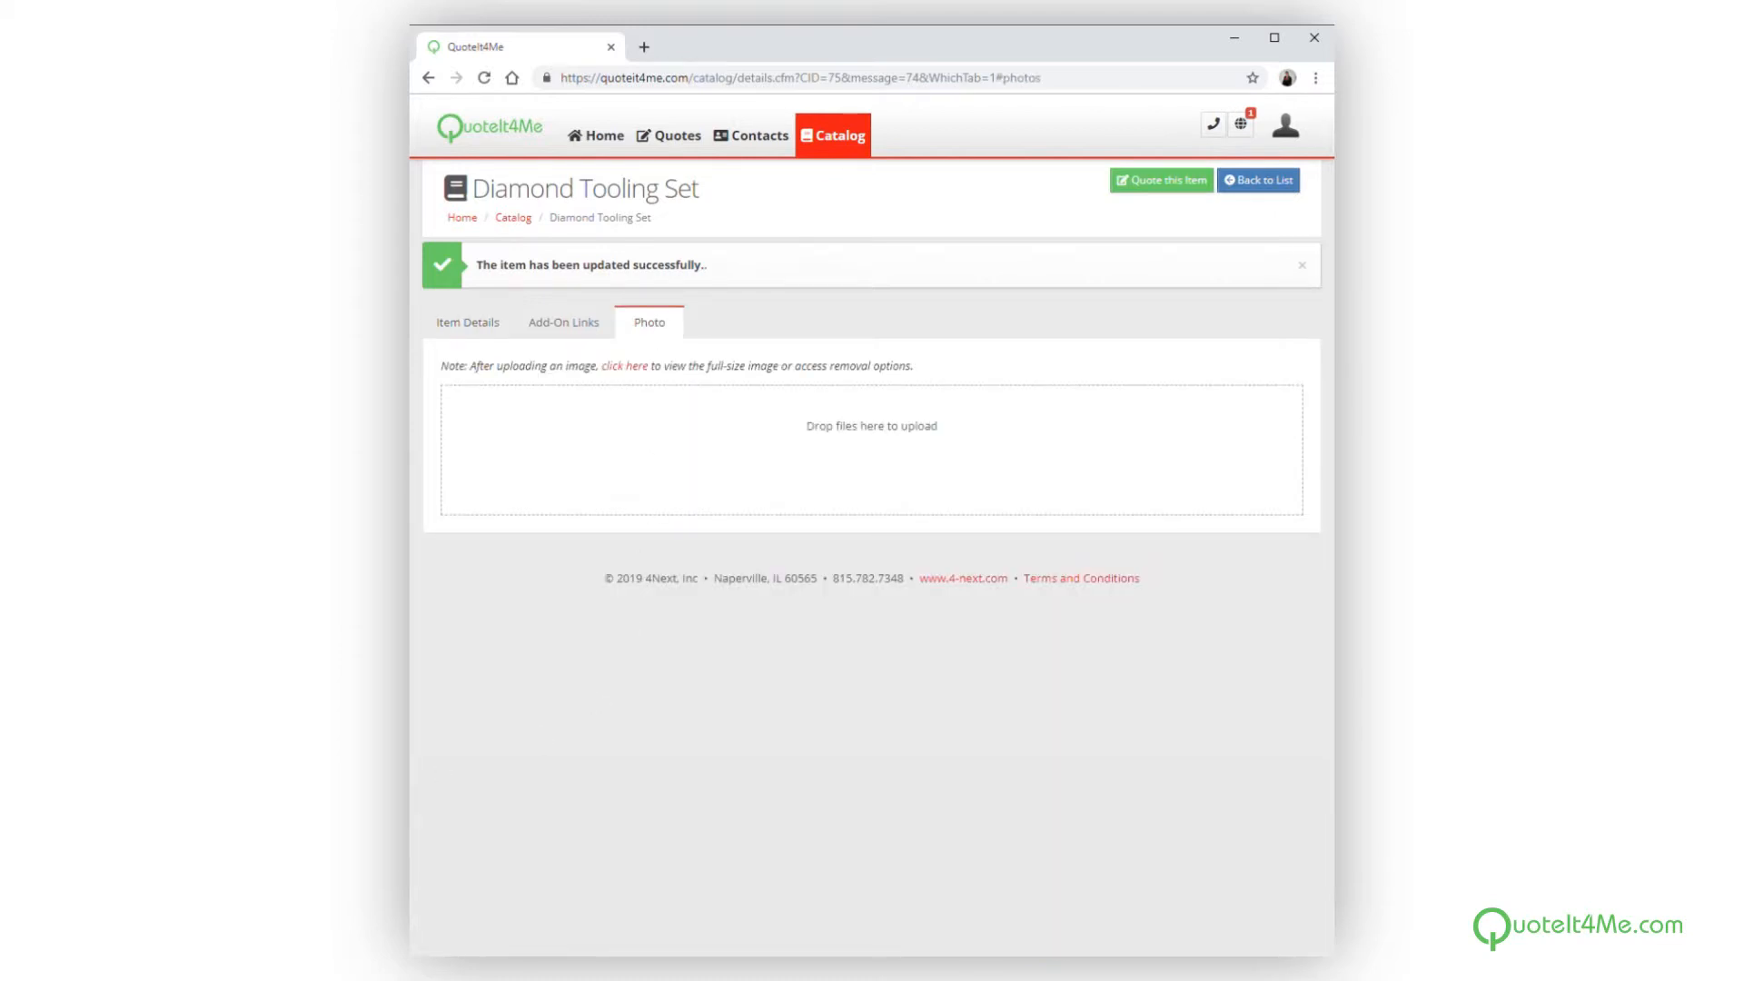
drag(504, 691, 842, 458)
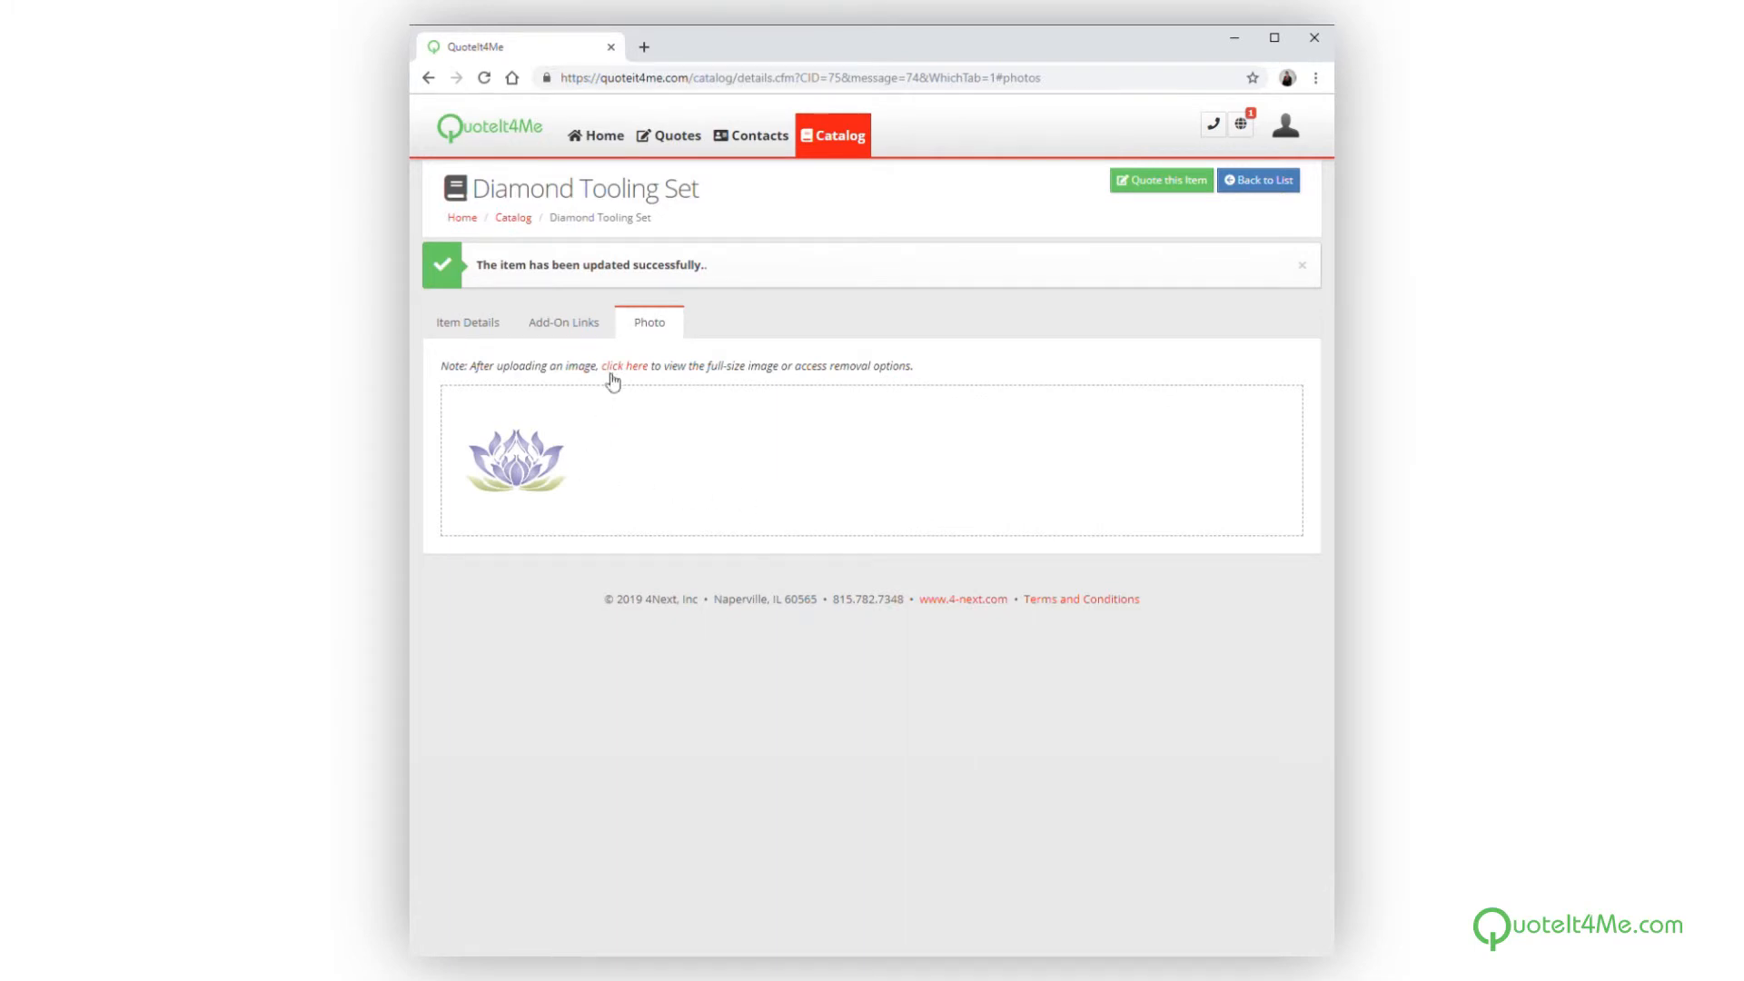
click(633, 368)
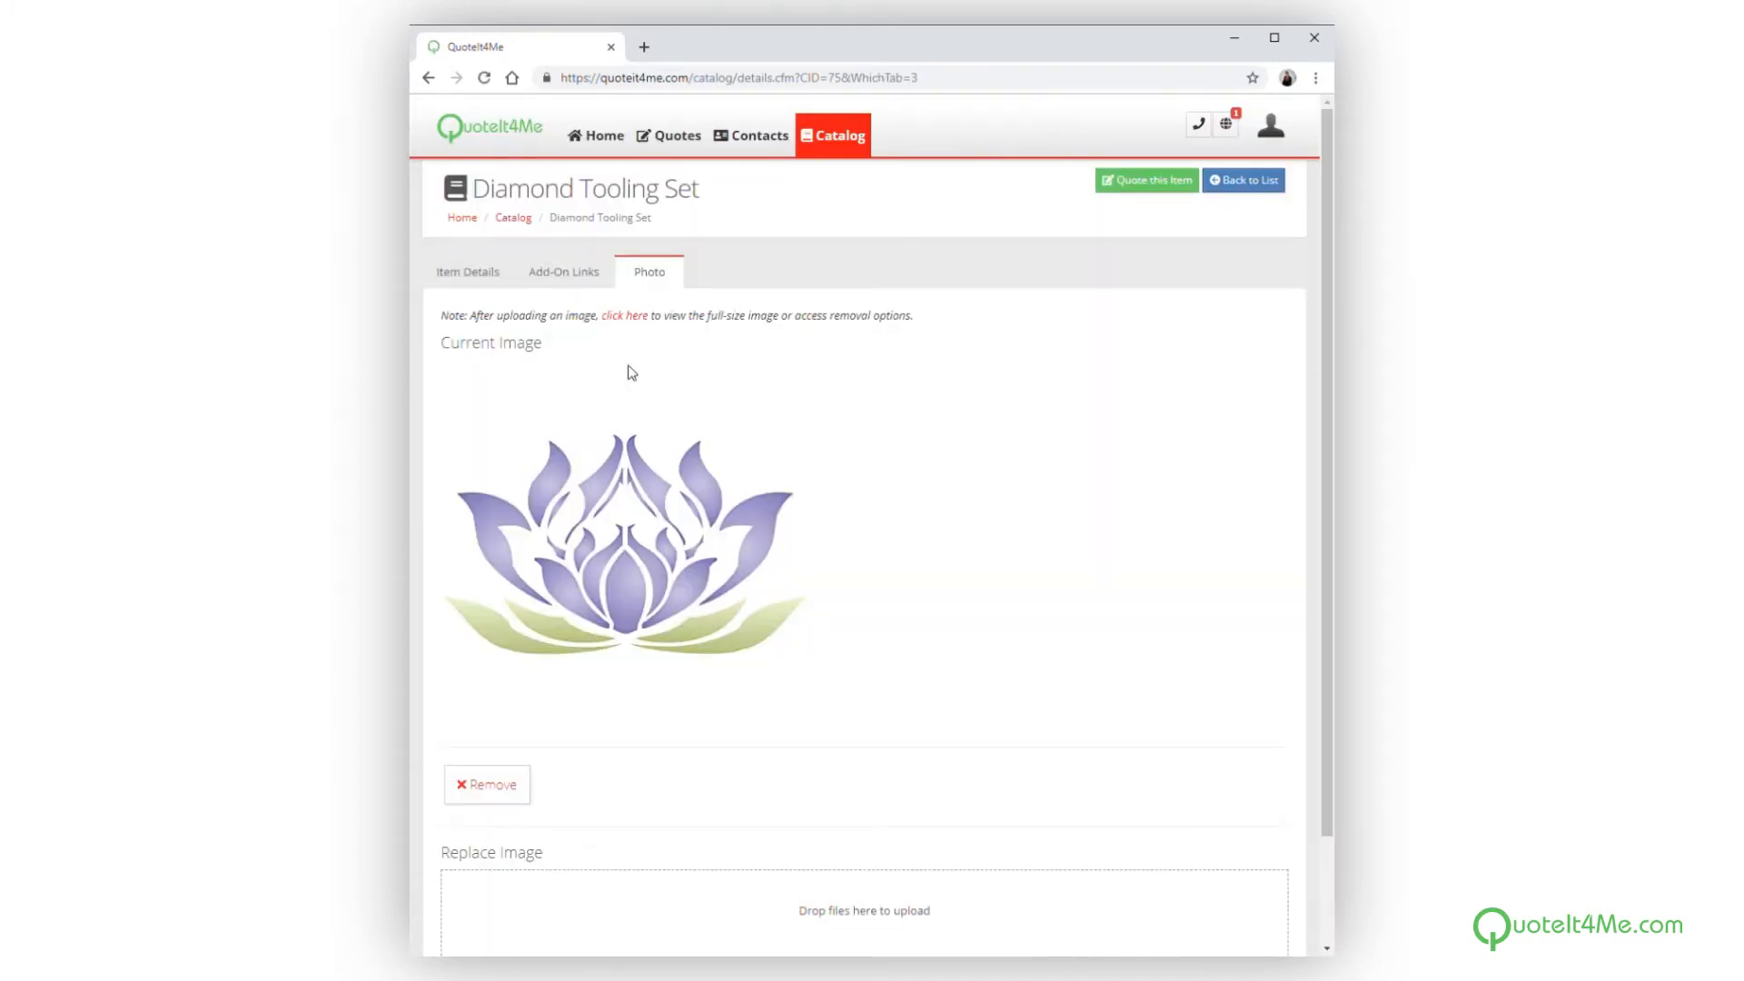
scroll(779, 705, down, 2)
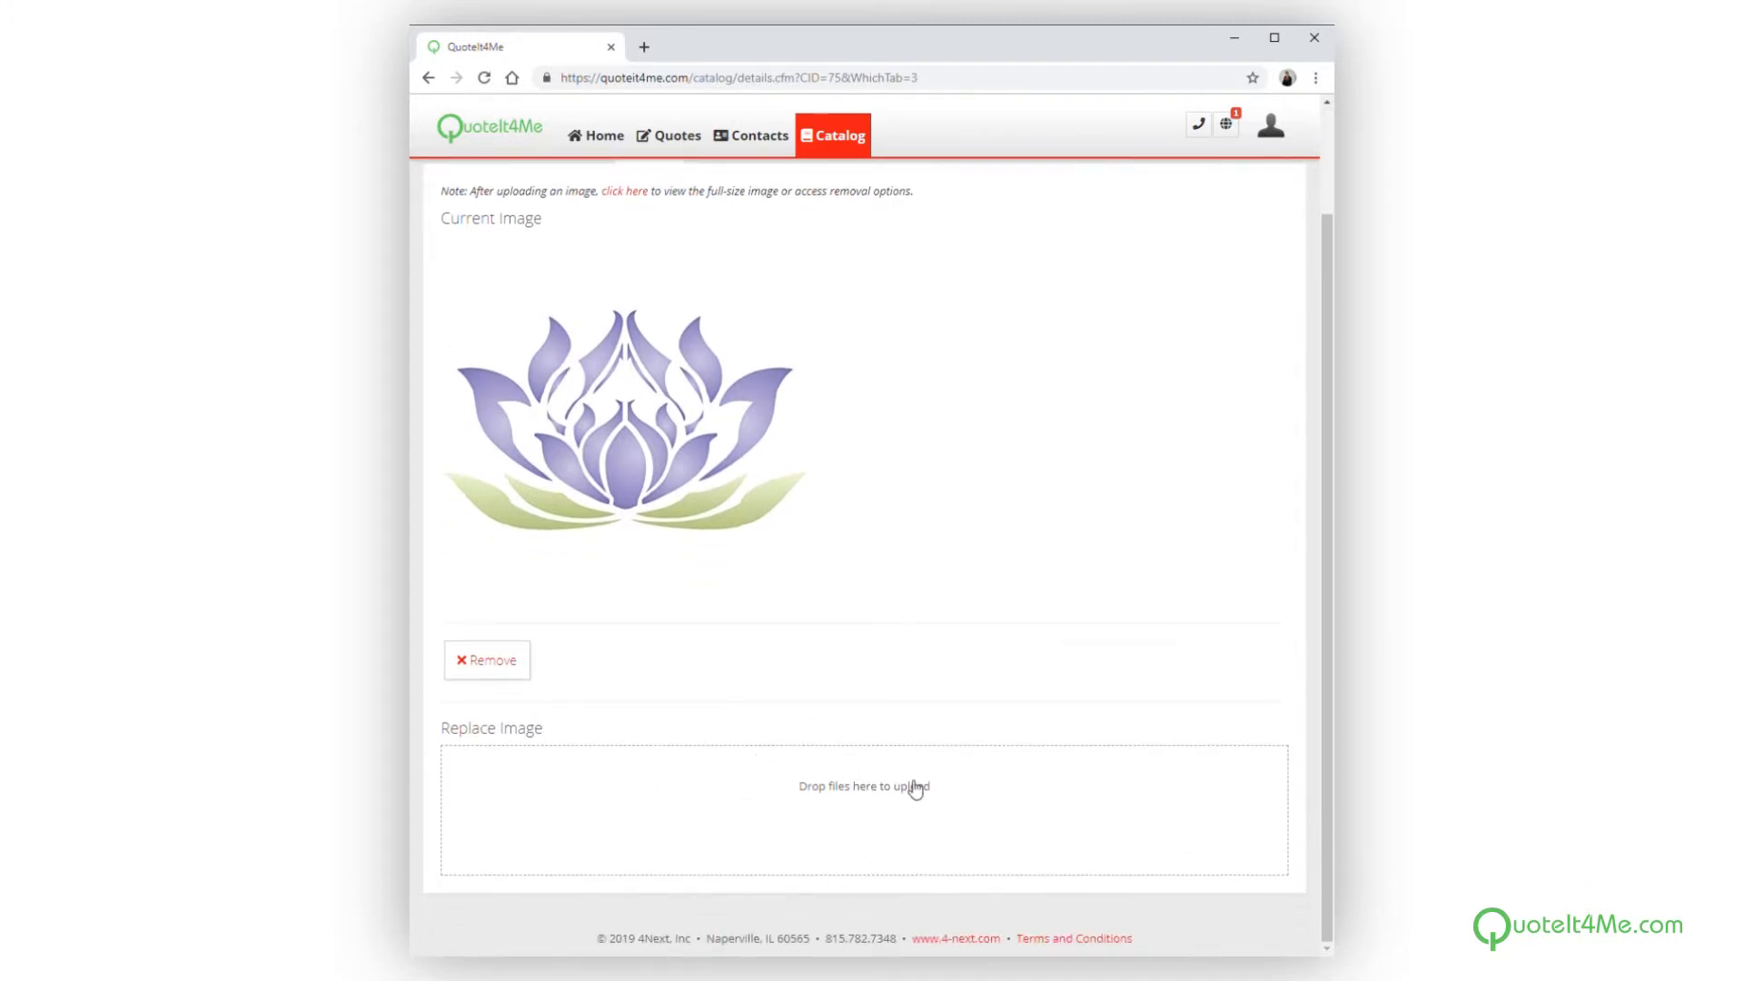
scroll(924, 596, up, 2)
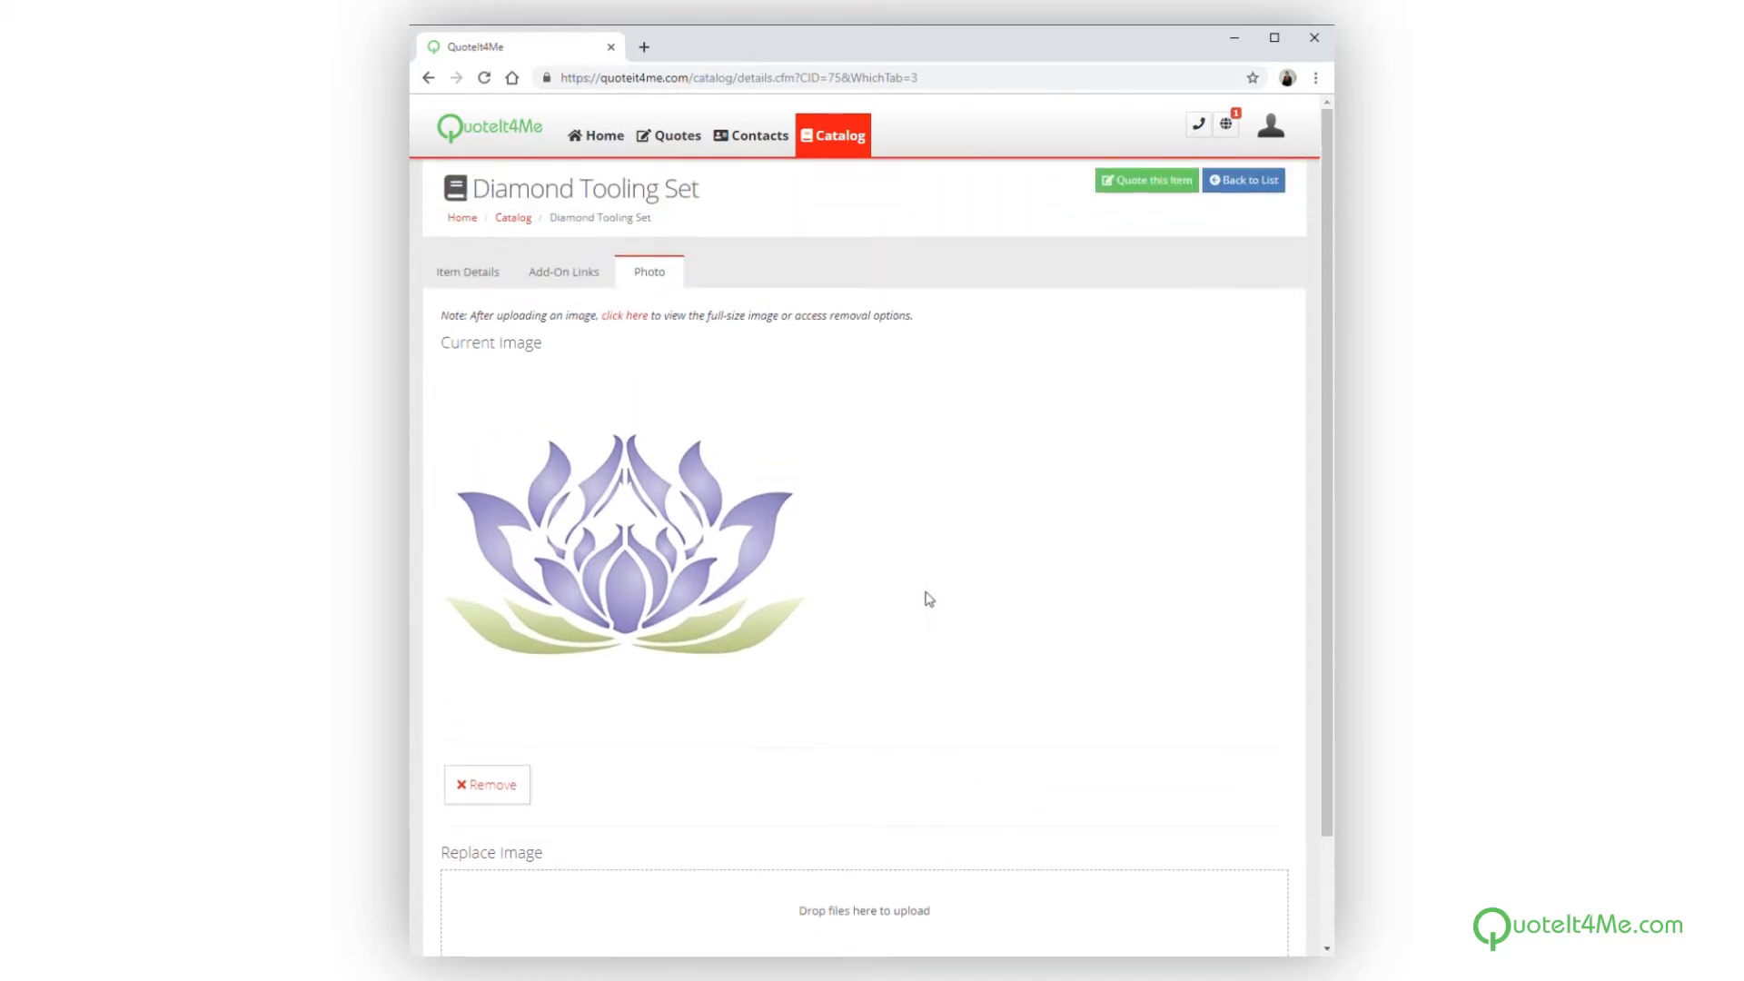
Start a new add-on linked to the Diamond Tooling Set, named "Test Item - Rubber Caster Set xl" with SKU 2222-1210.
click(470, 277)
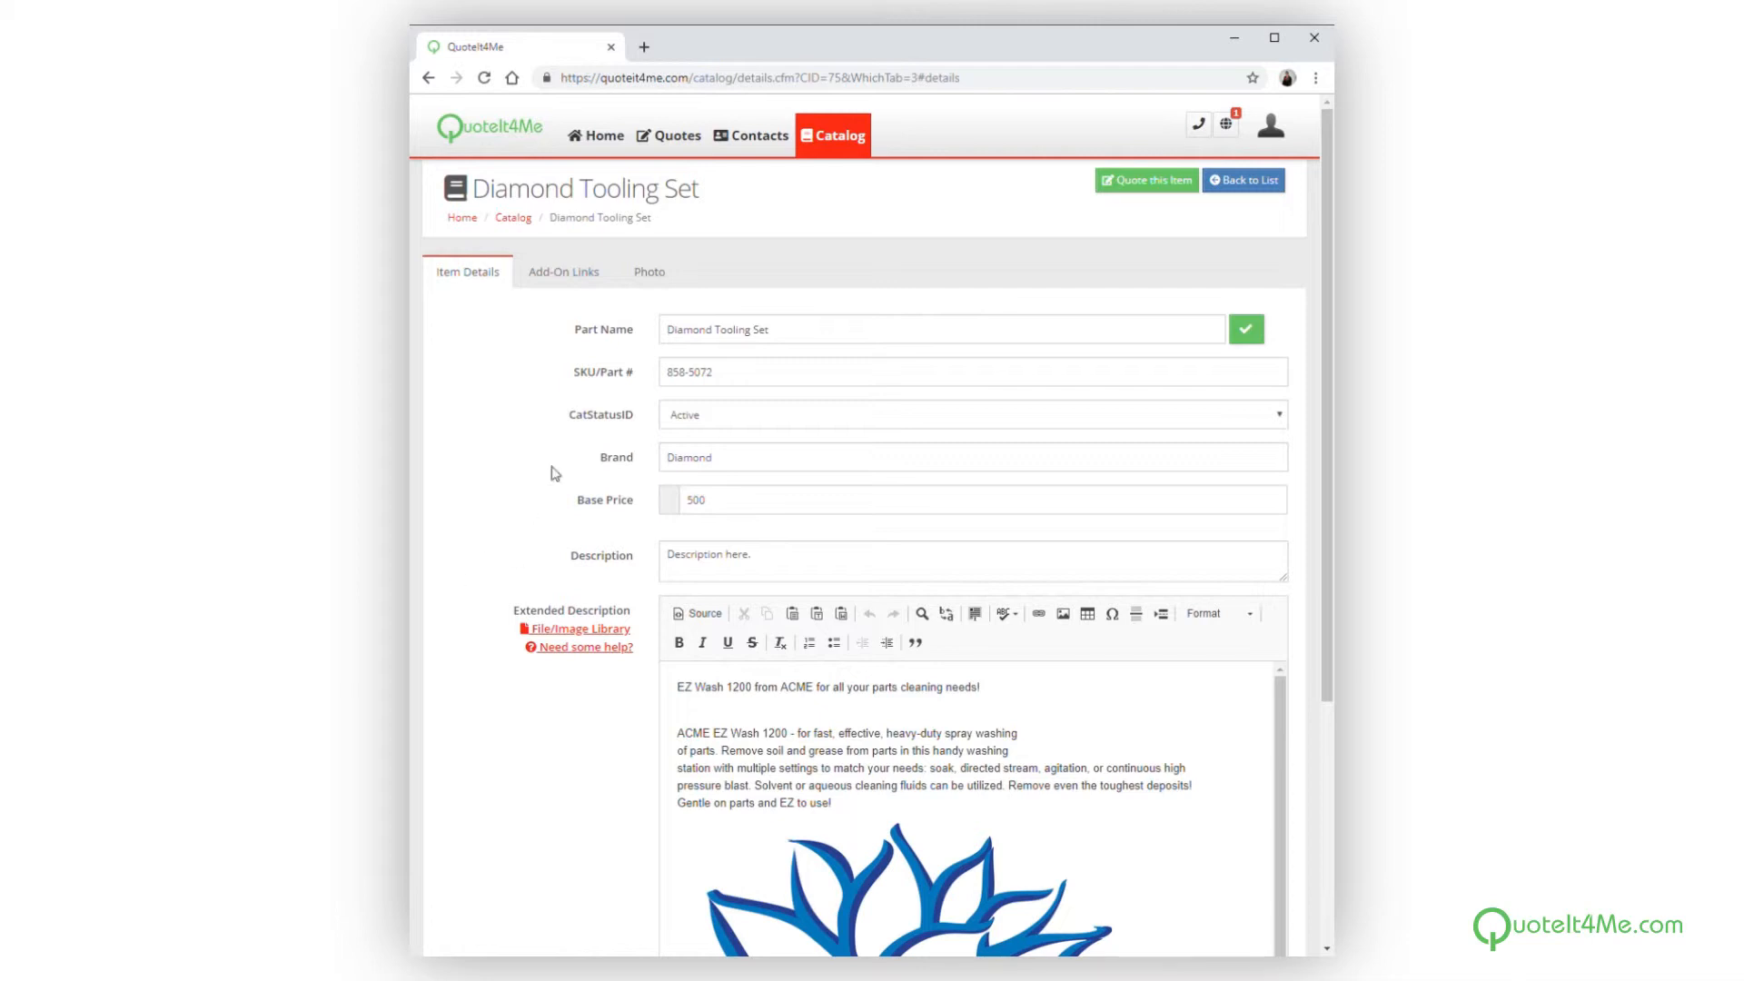
click(570, 279)
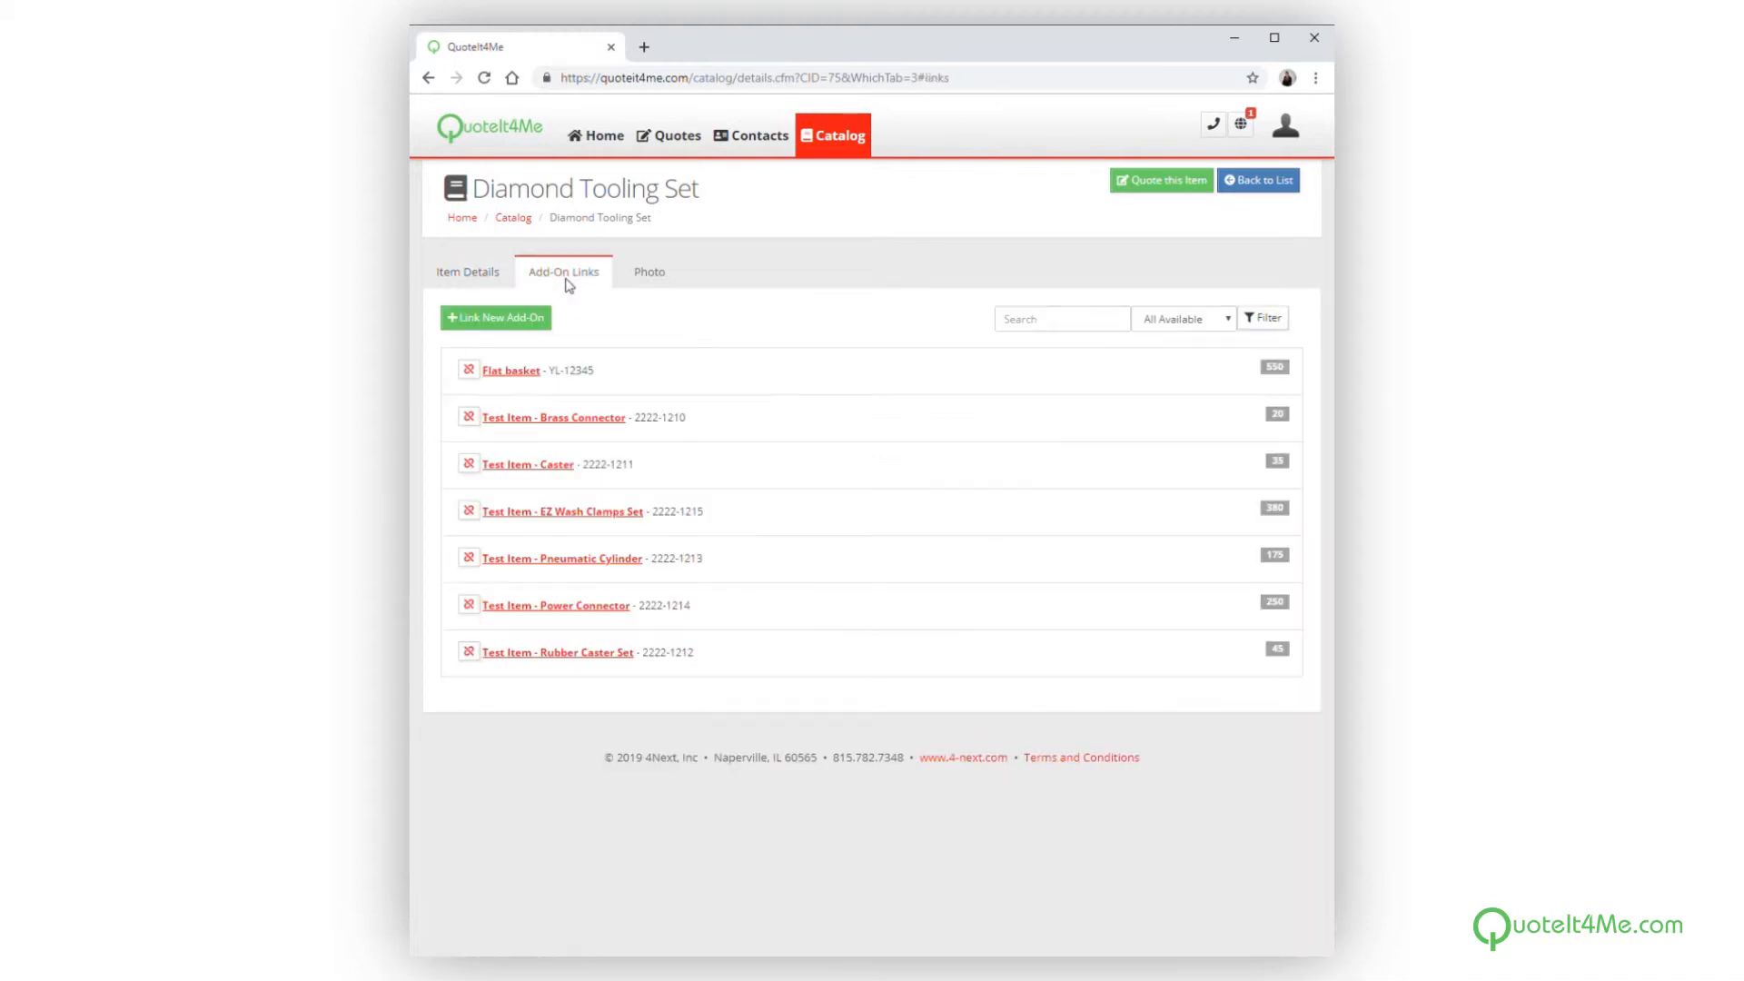
click(527, 323)
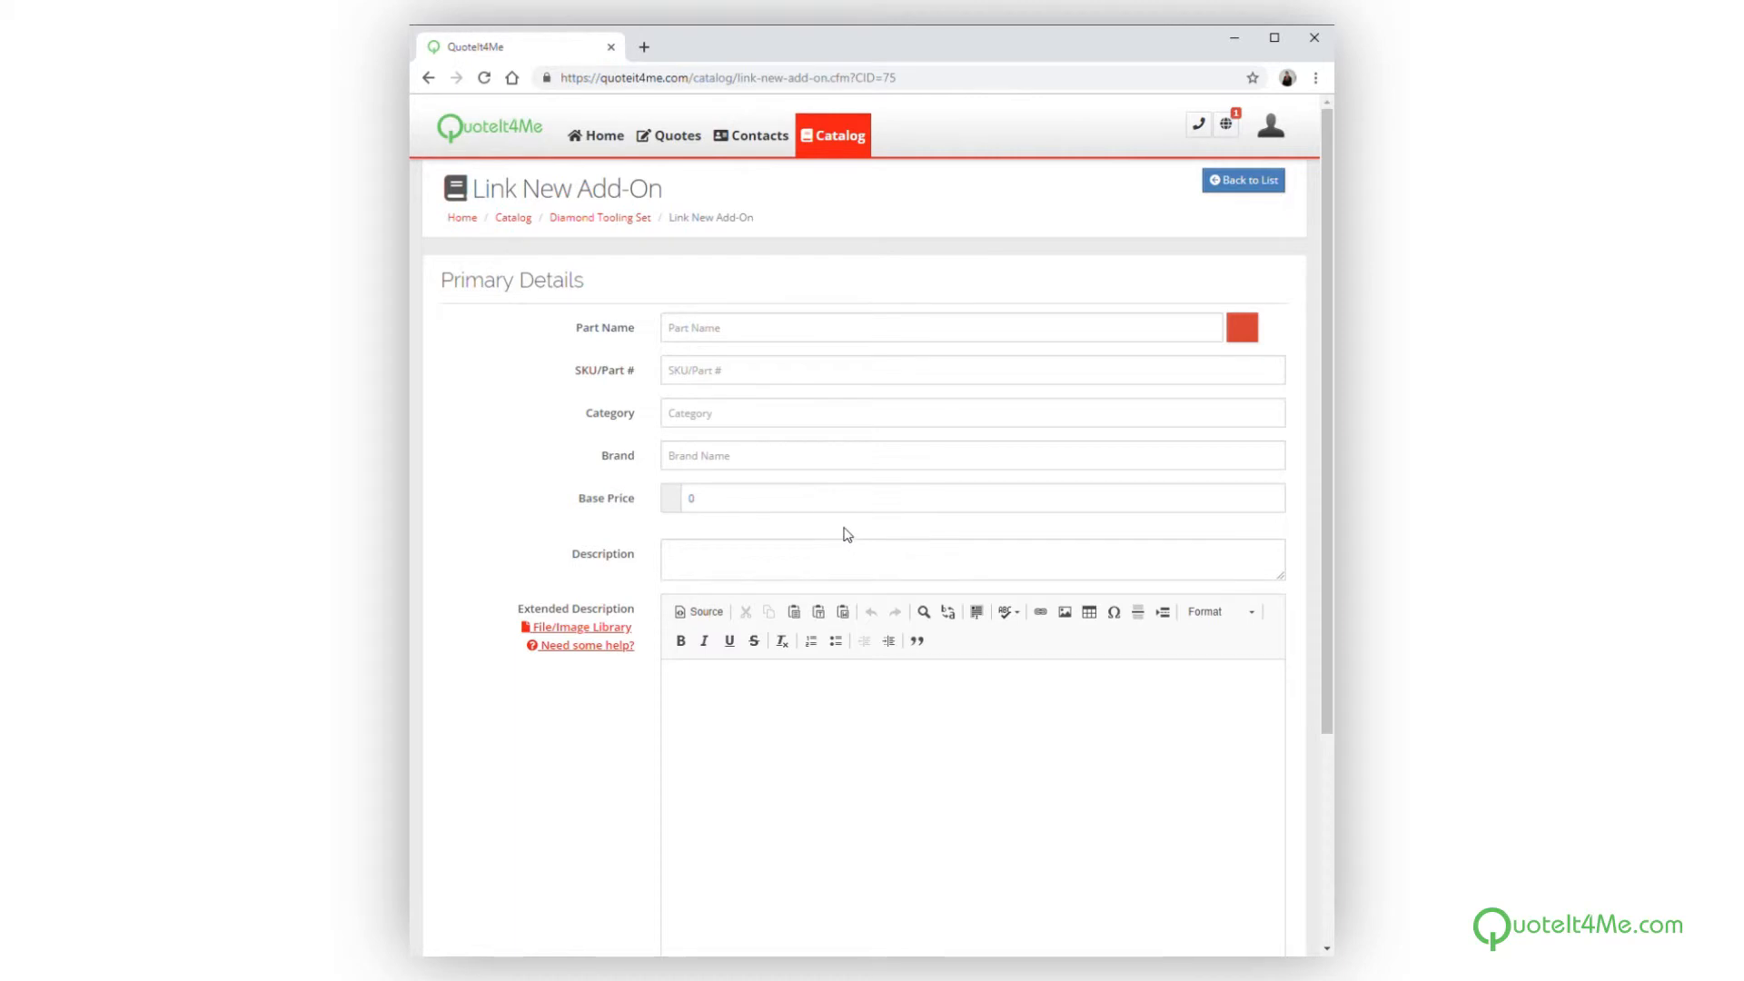
scroll(847, 534, down, 1)
click(722, 387)
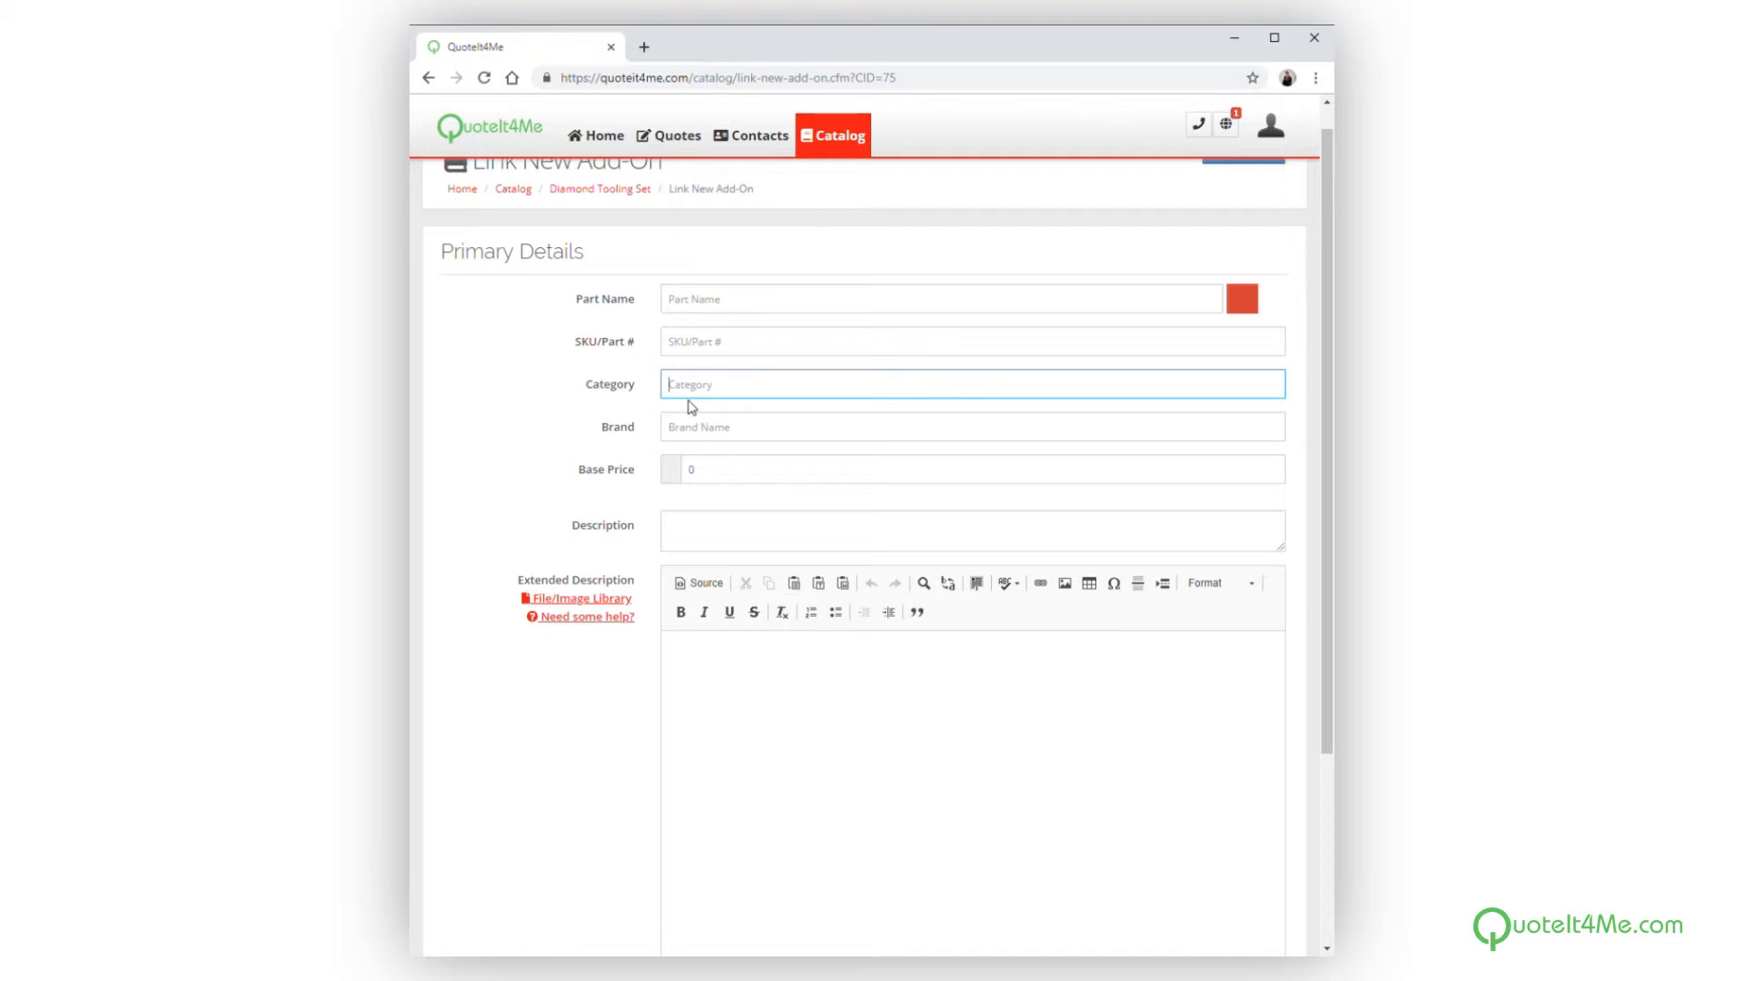
click(701, 311)
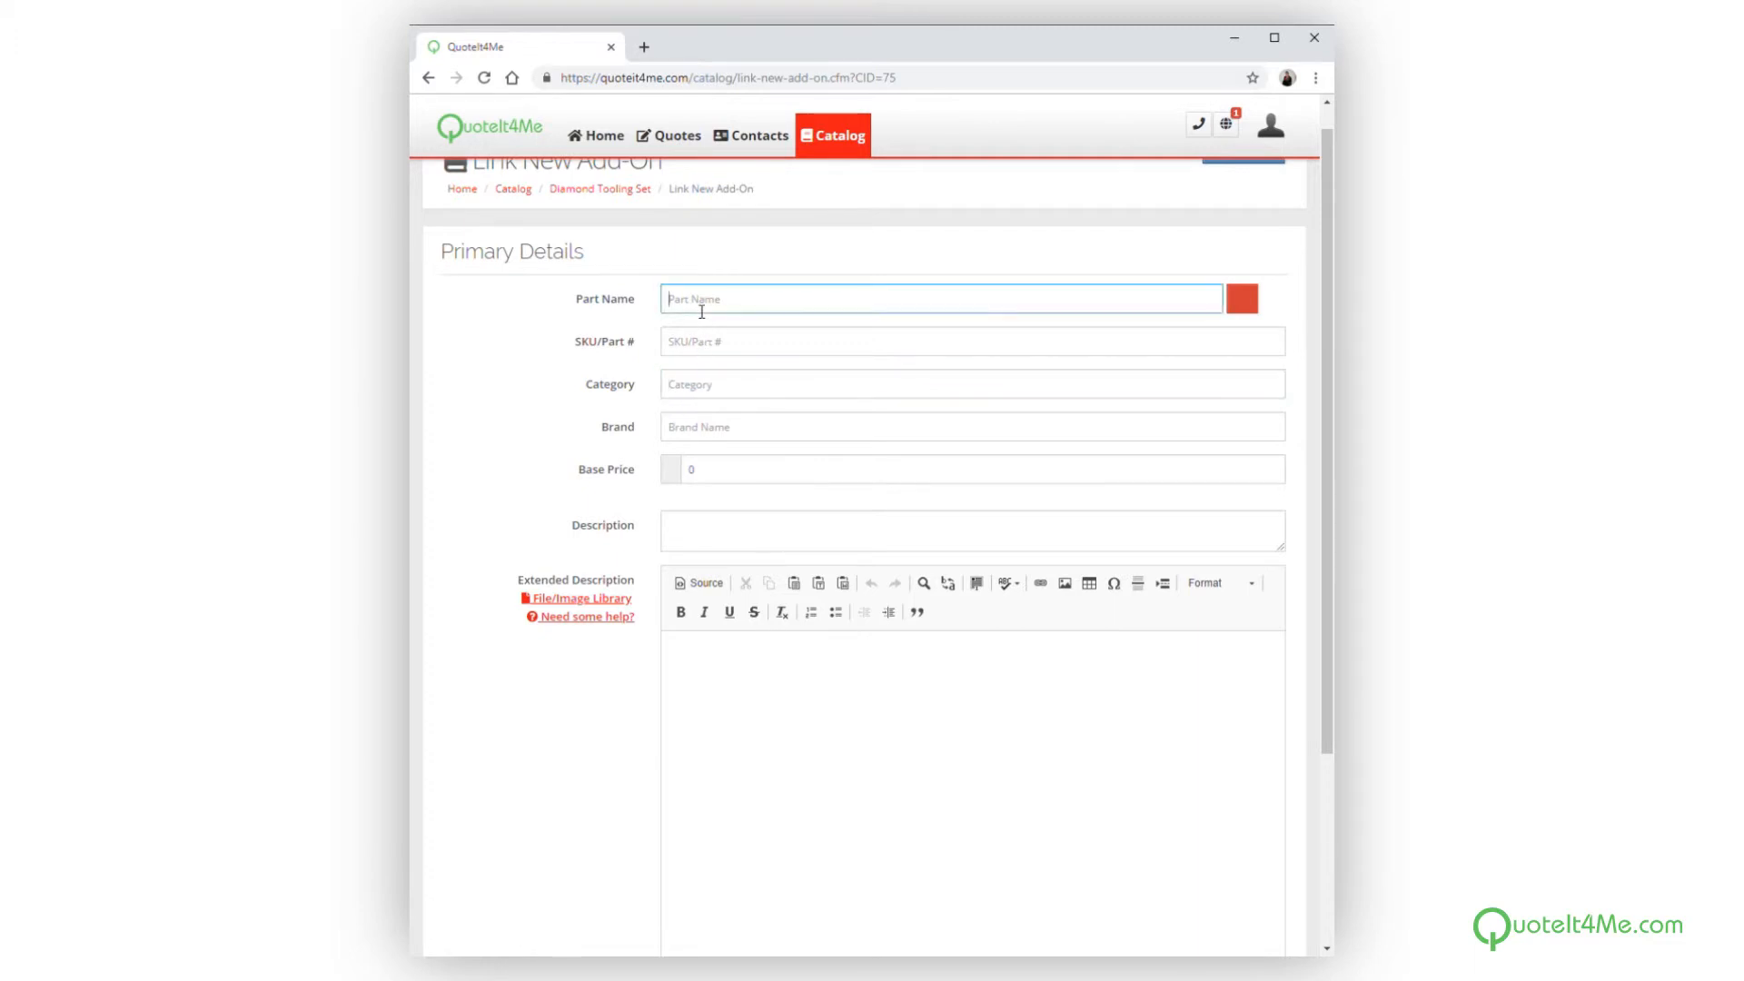
text(Test Item - Rubber Caster Set)
click(719, 342)
click(707, 424)
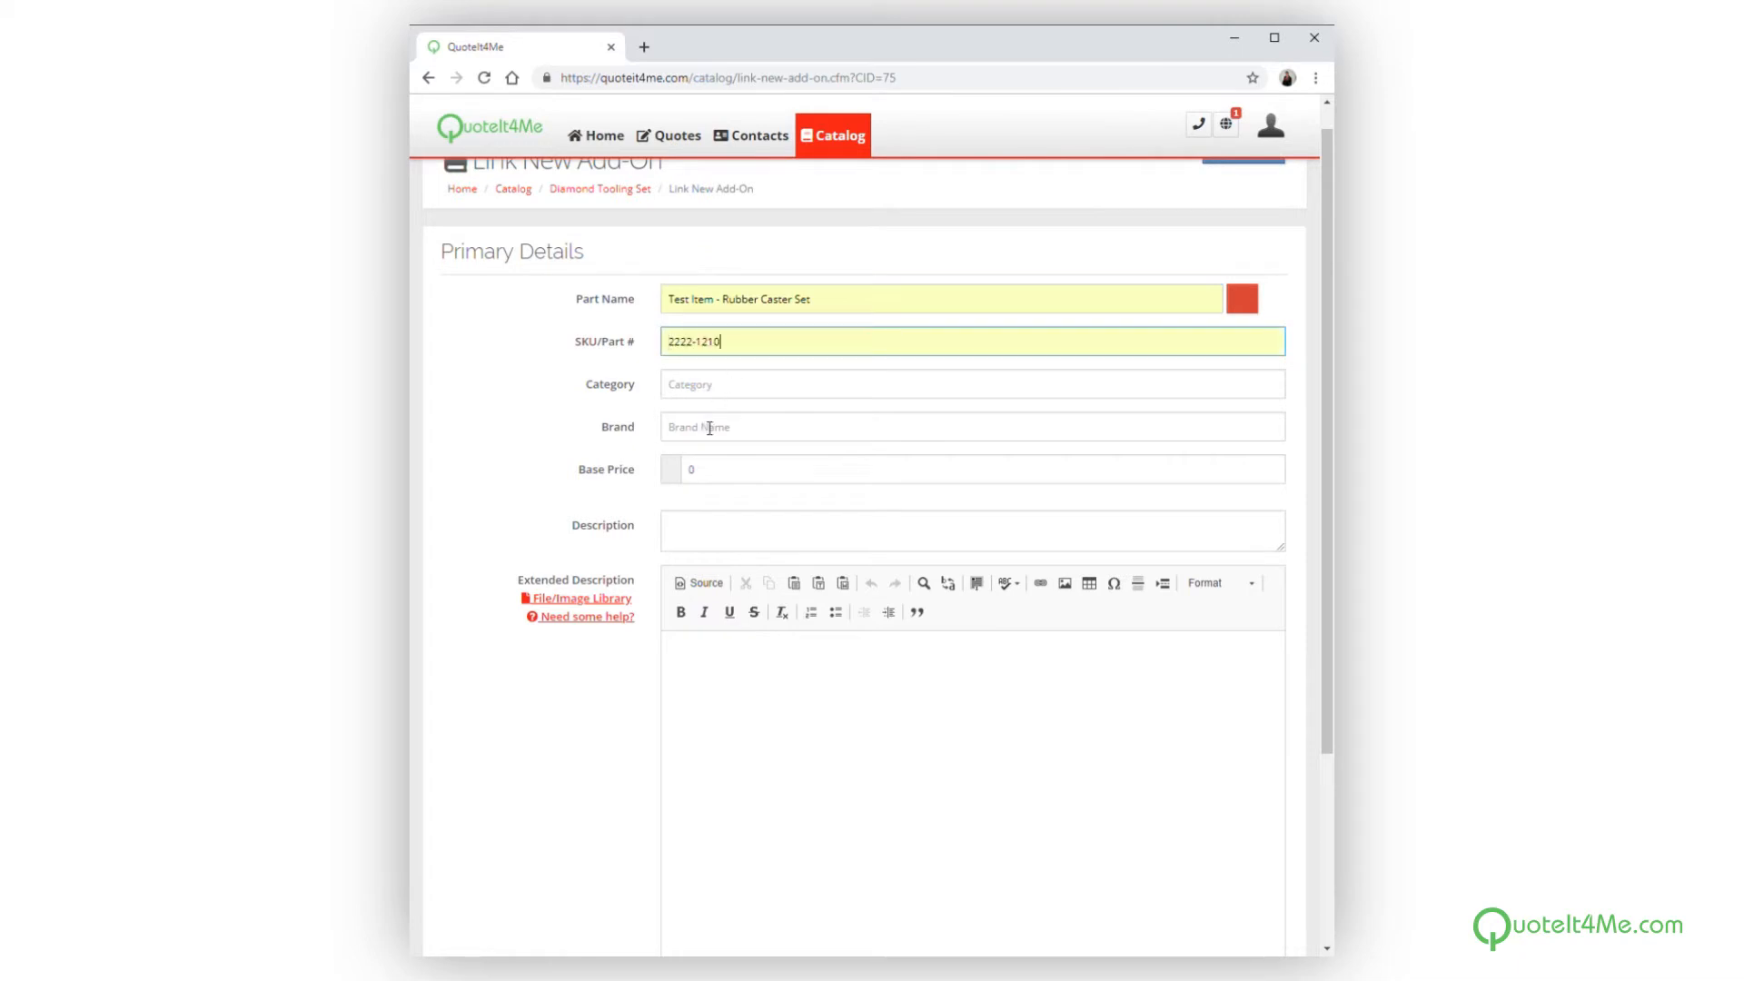
click(816, 299)
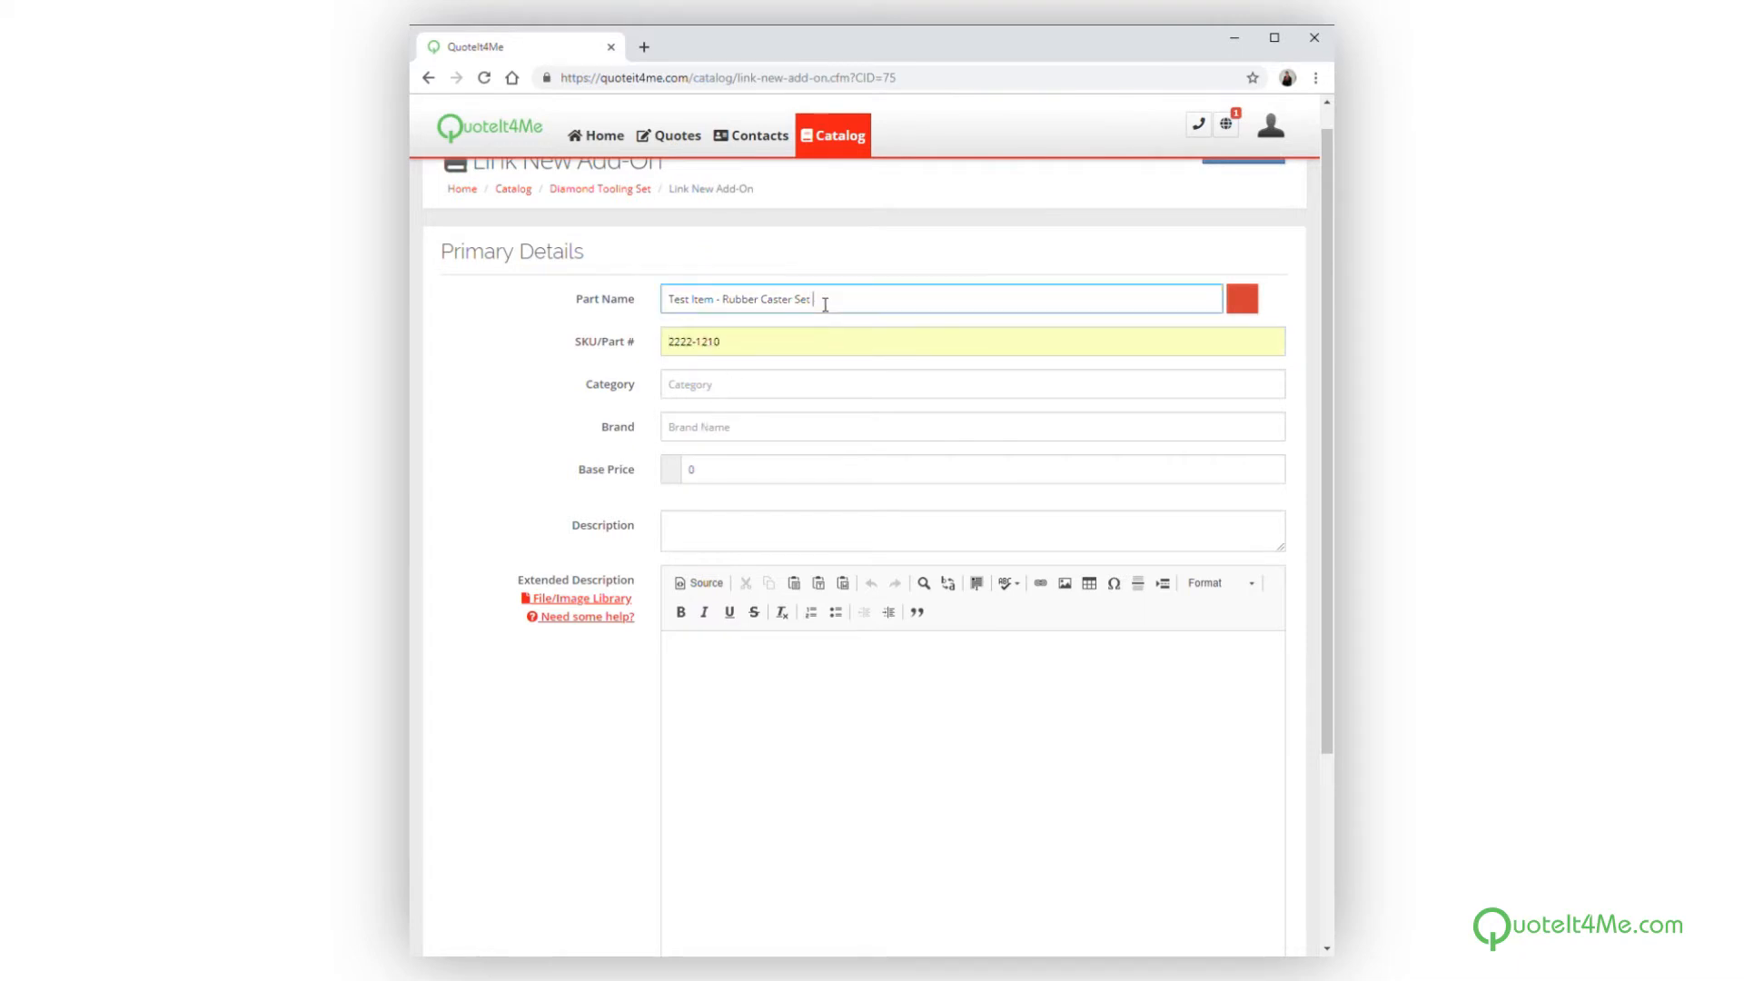
text(xl)
Set the add-on's category to Accessories, brand to ACME and base price to 50.
click(695, 397)
text(Acces)
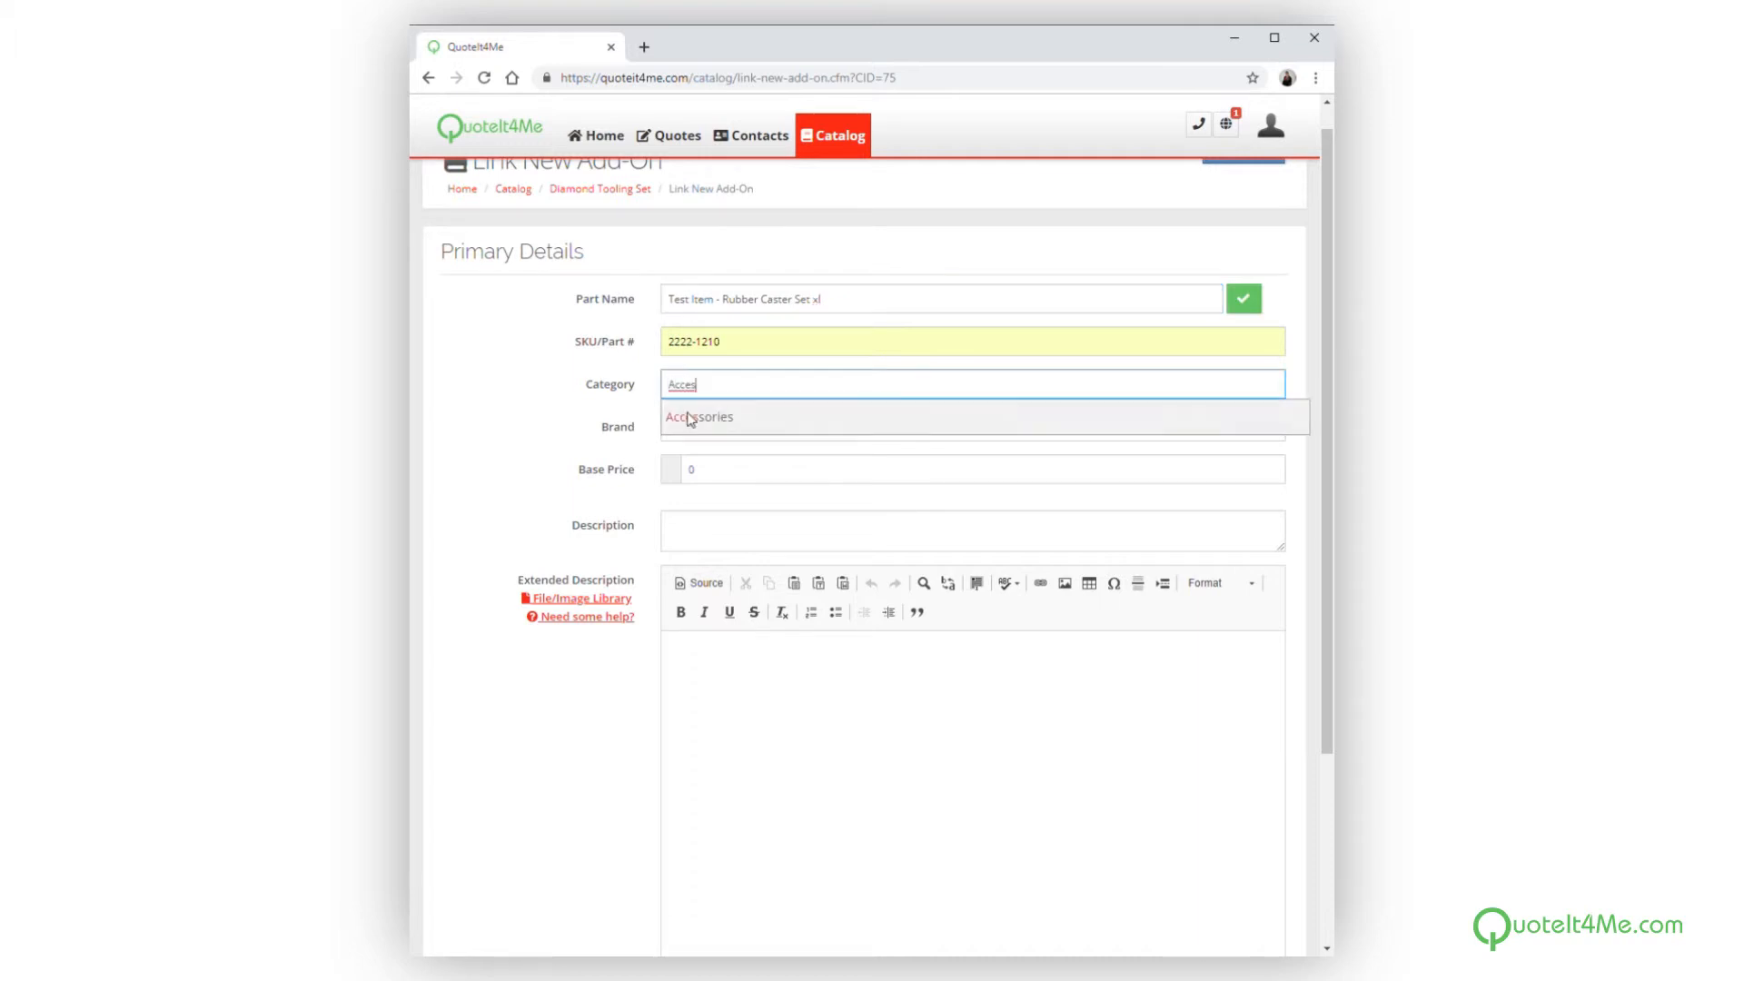
click(693, 417)
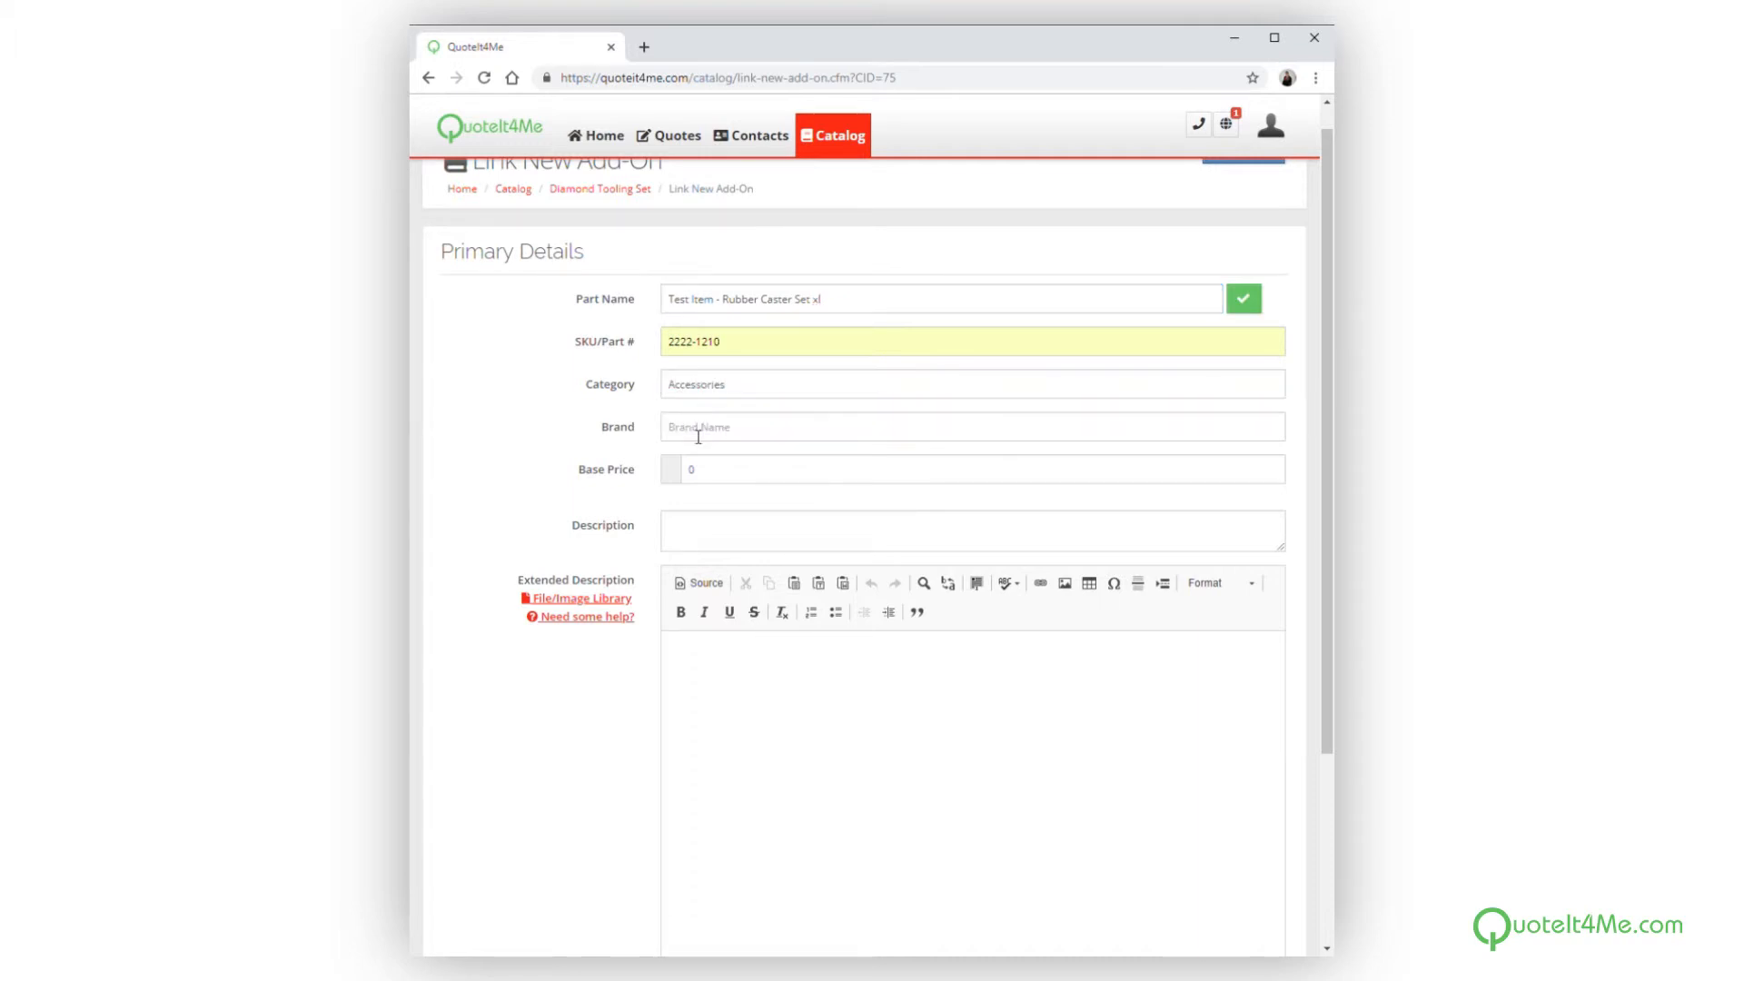
click(699, 437)
text(Acme)
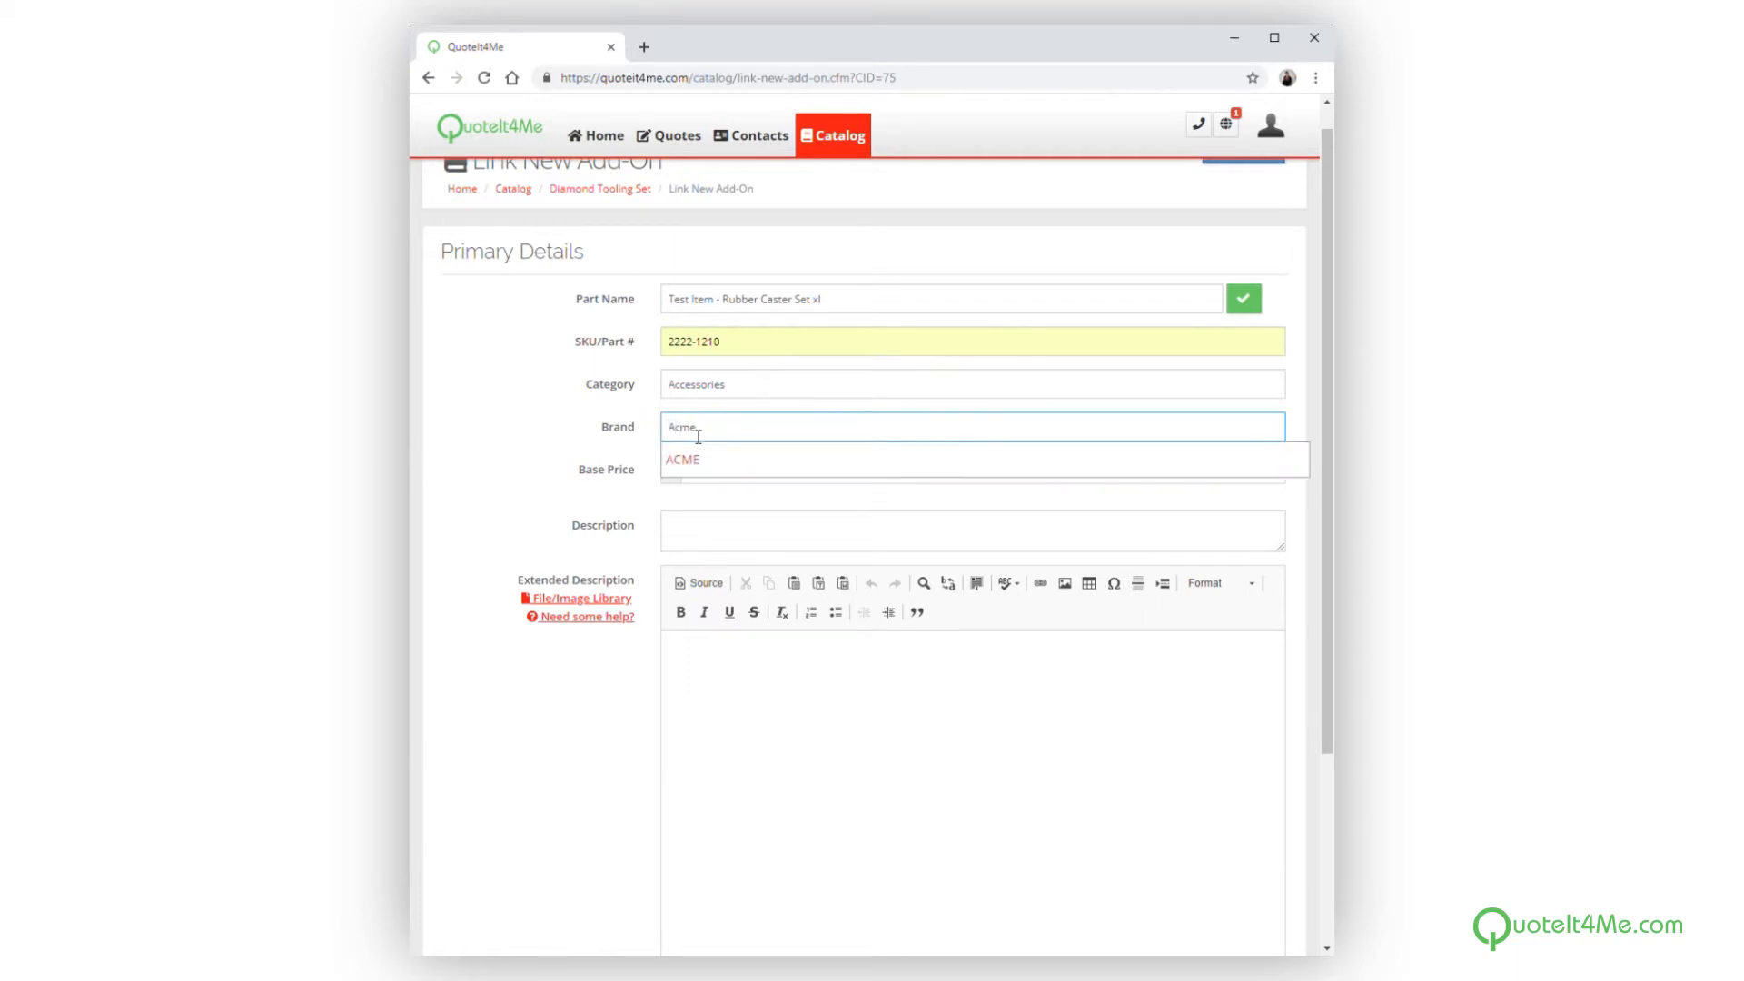
click(693, 461)
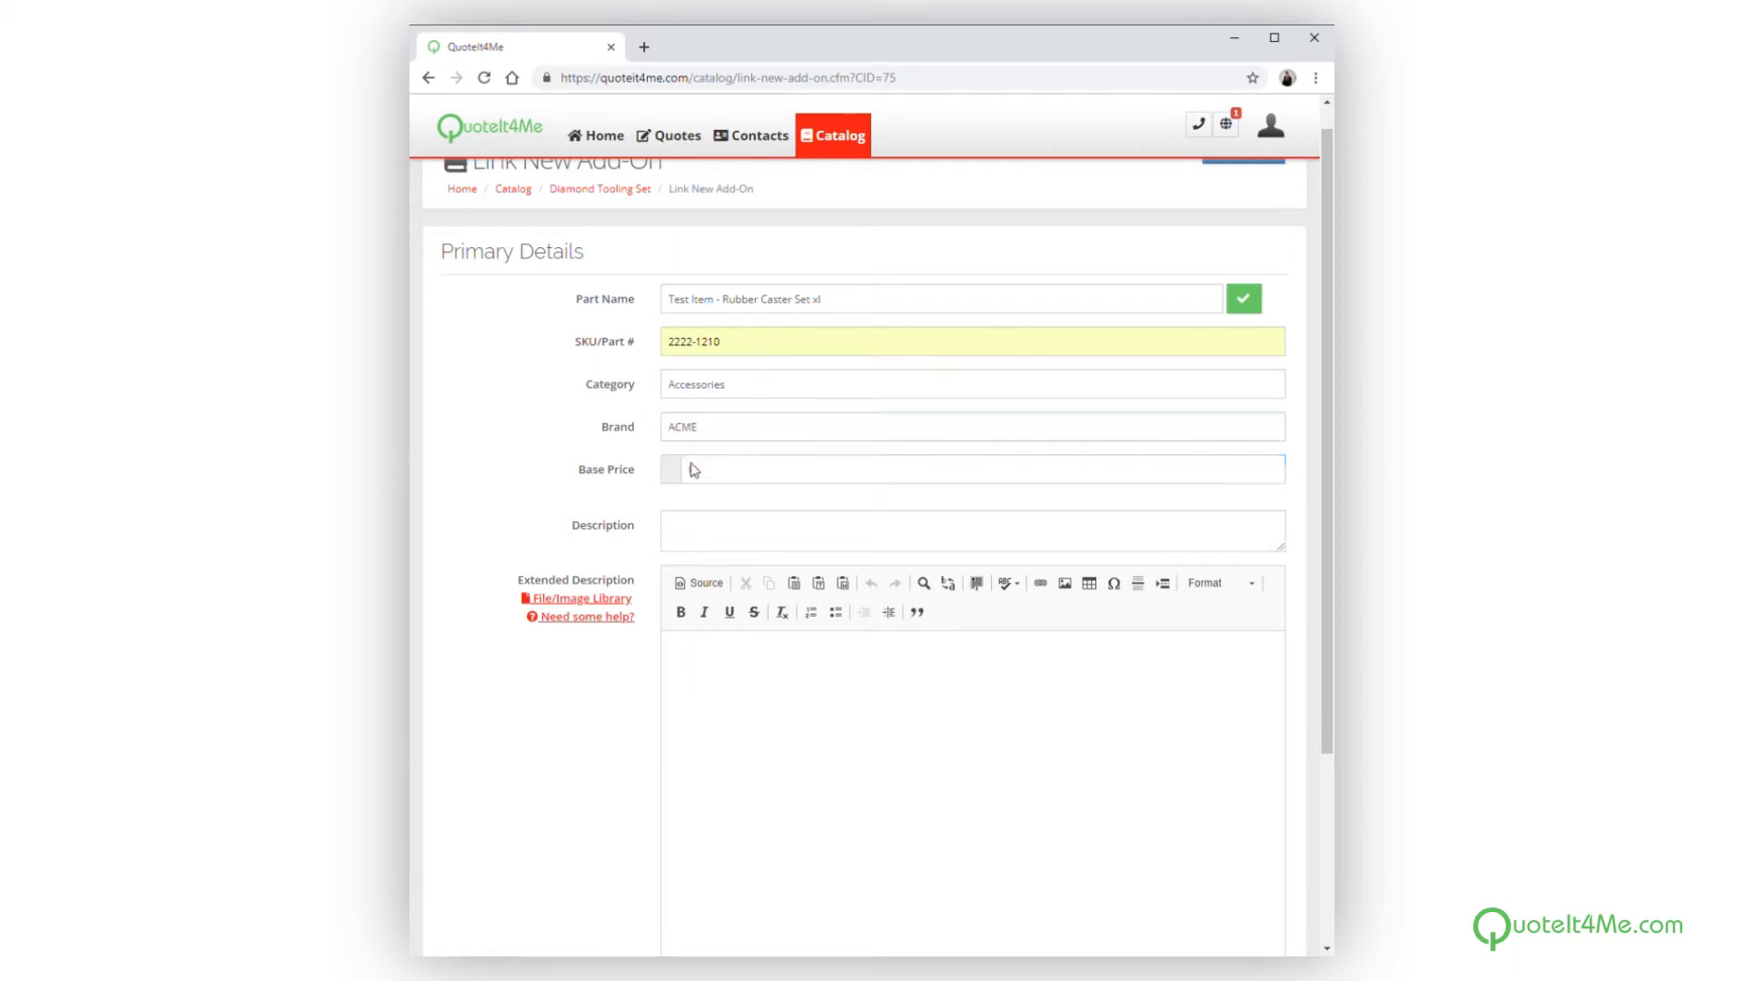
click(699, 474)
text(50)
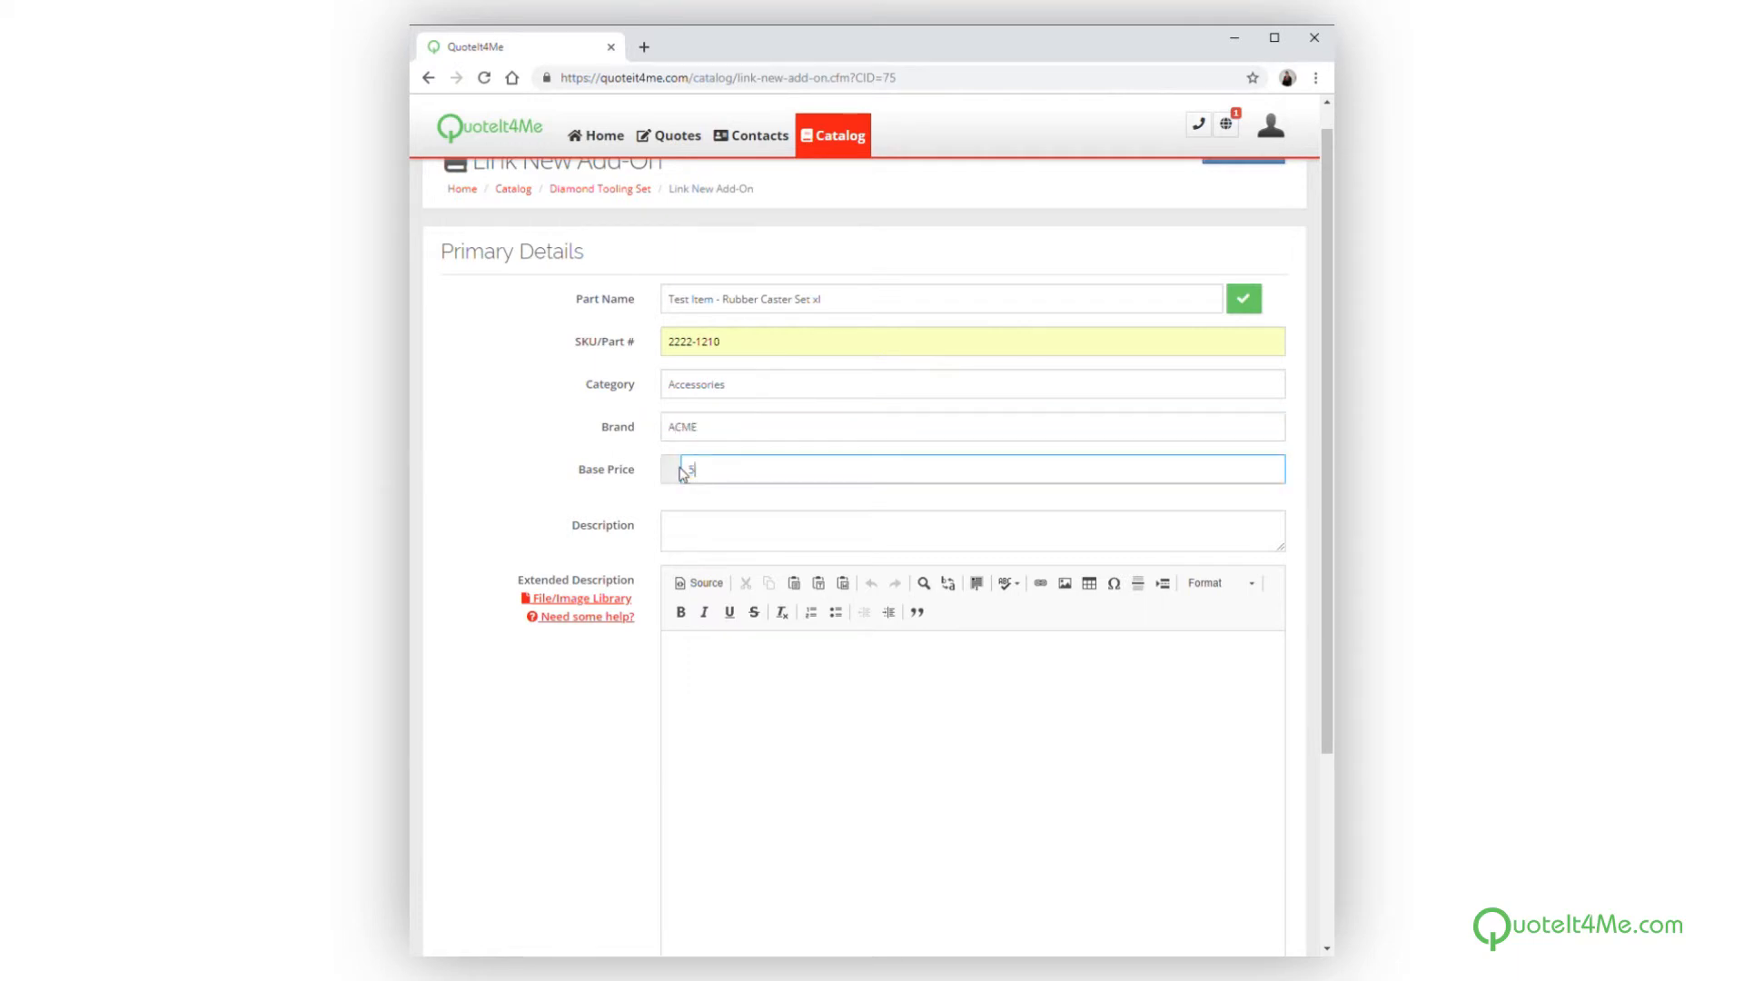
Enter "descriptoin here." as the add-on's description and save the new add-on.
click(697, 530)
text(descriptoin here.)
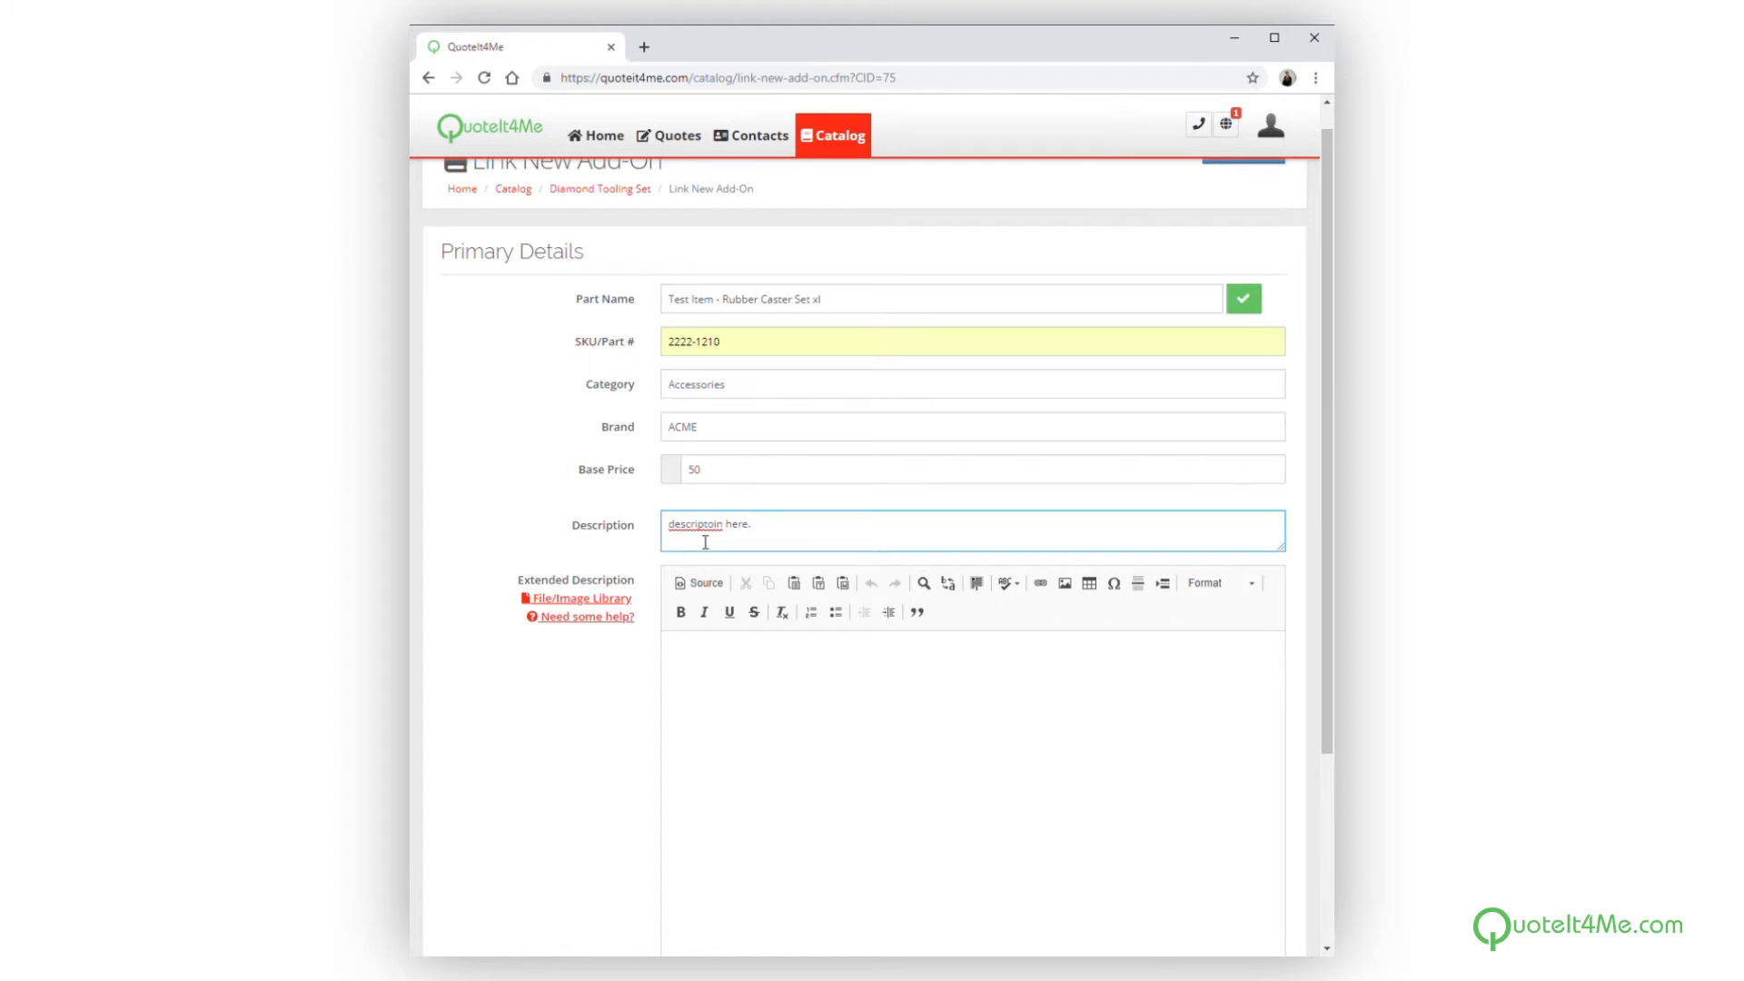
scroll(864, 738, down, 3)
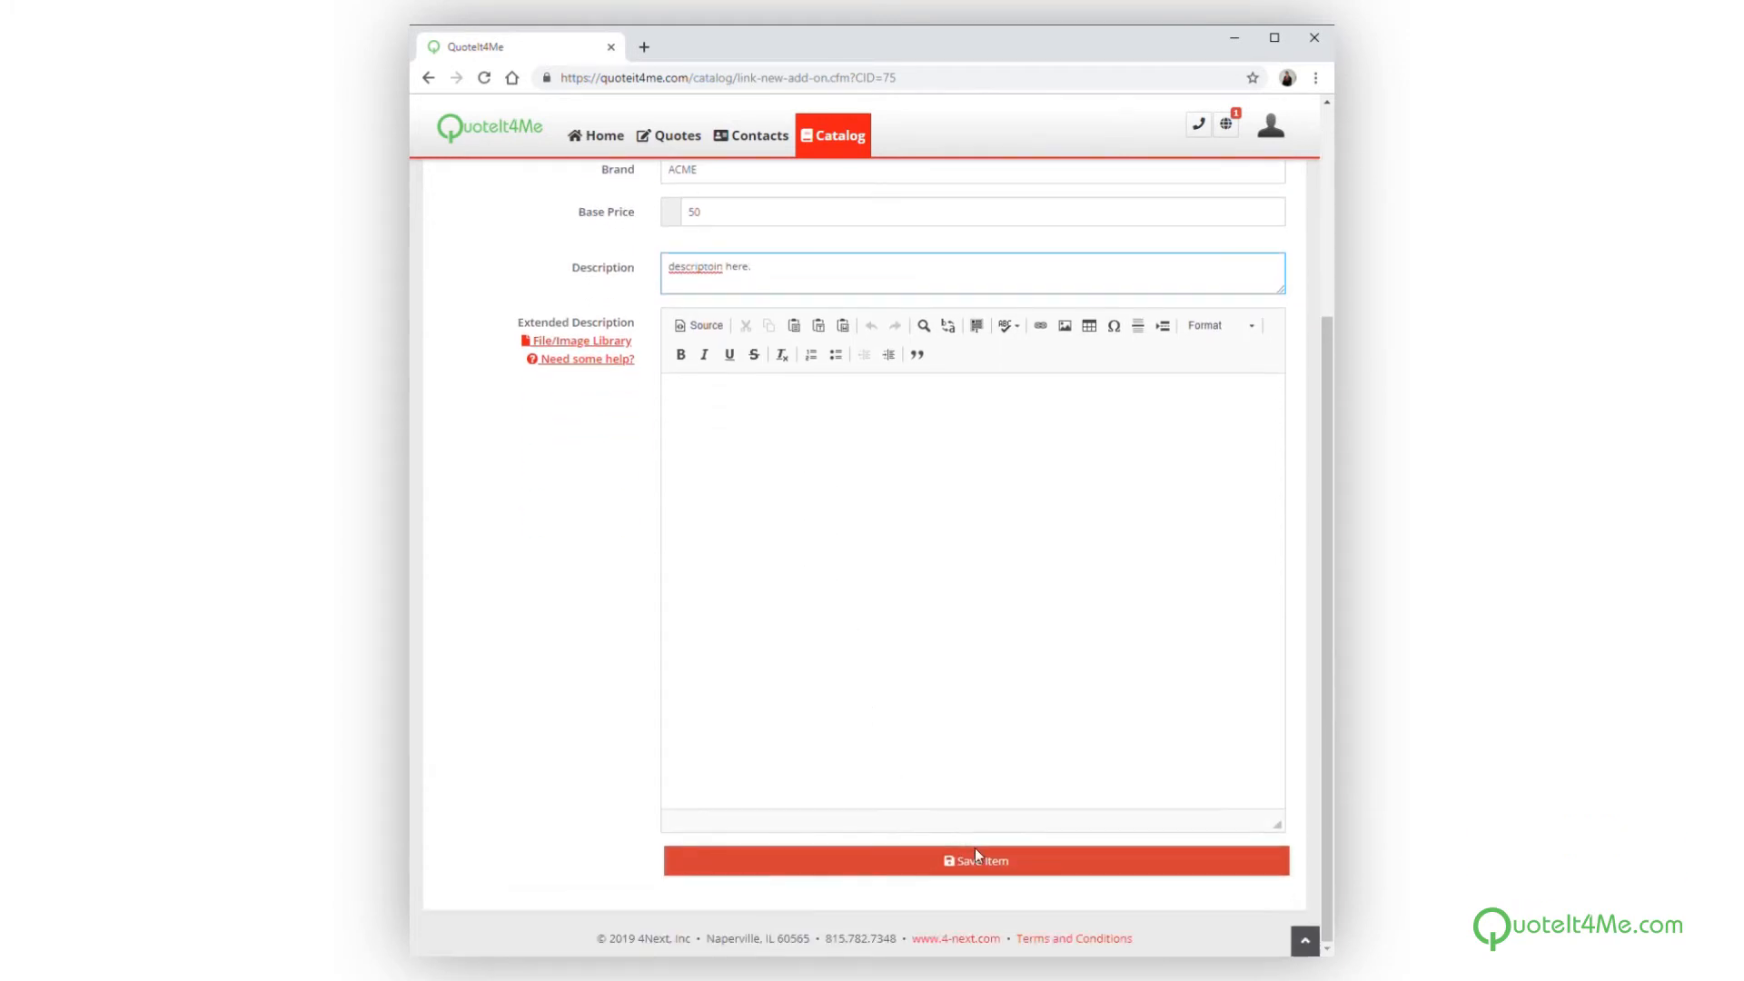
click(982, 863)
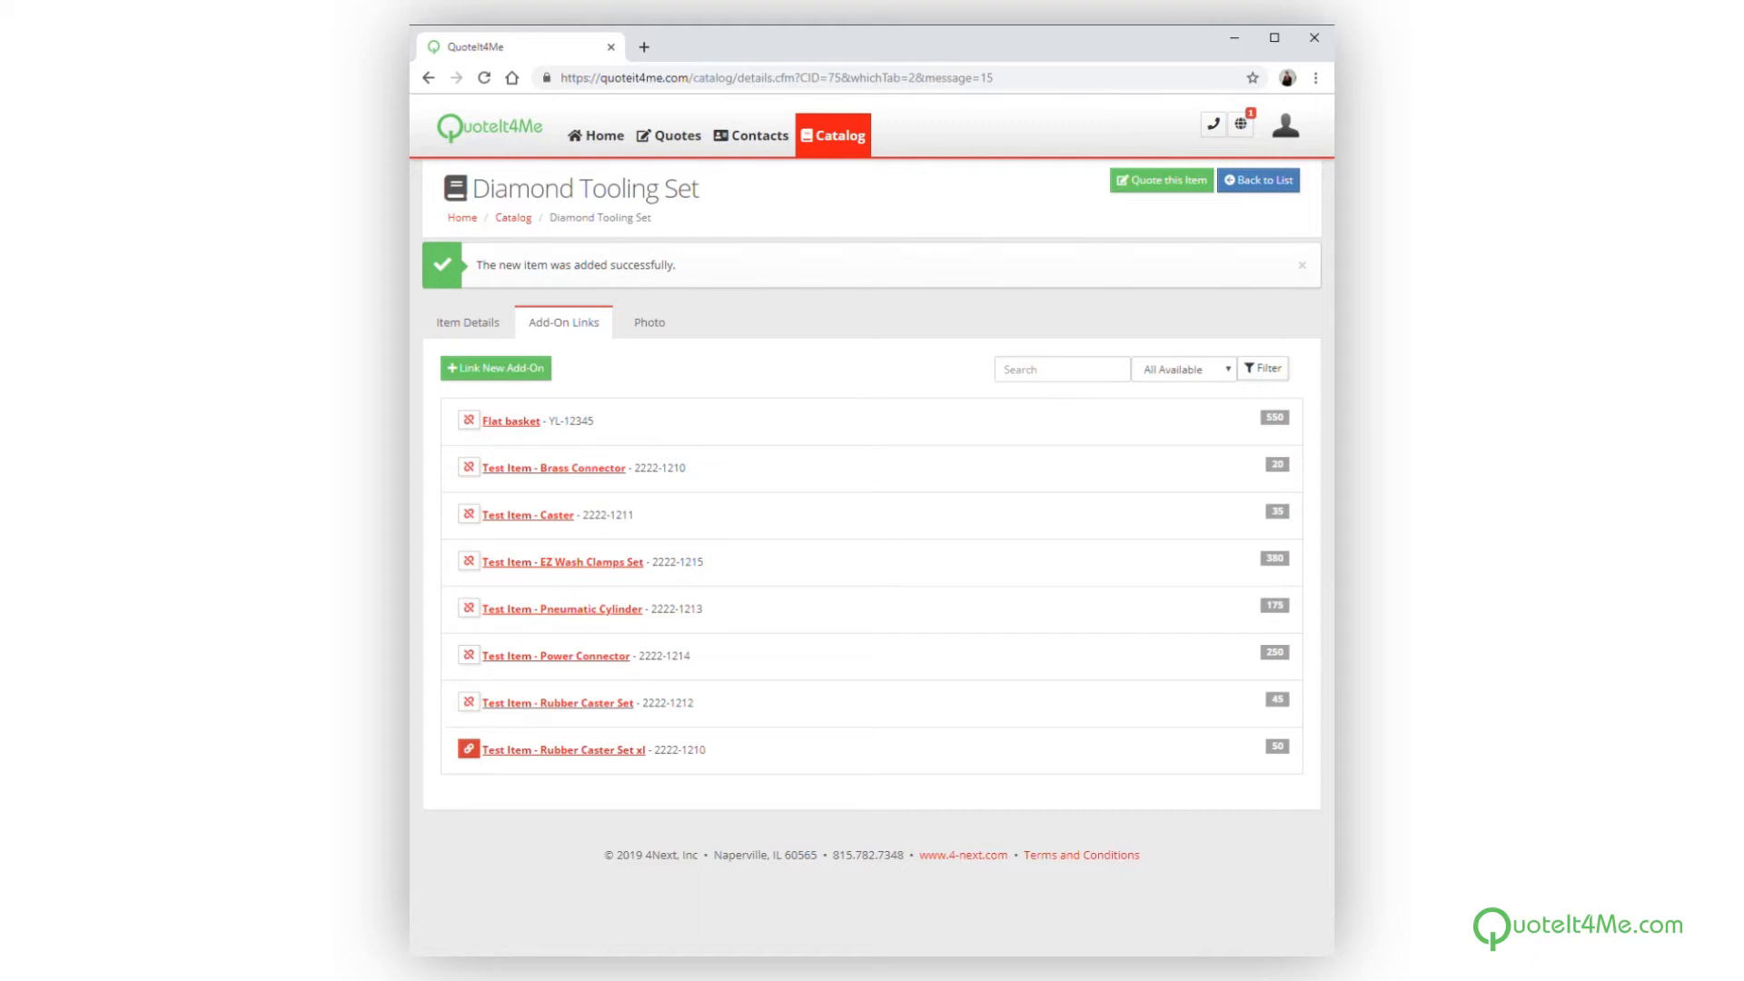
Toggle the link of the "Test Item - Rubber Caster Set xl" add-on off and back on.
click(469, 751)
click(470, 751)
Change the hidden Diamond Tooling Set's status to Active from the catalog list, save the item and return to the list.
click(1265, 180)
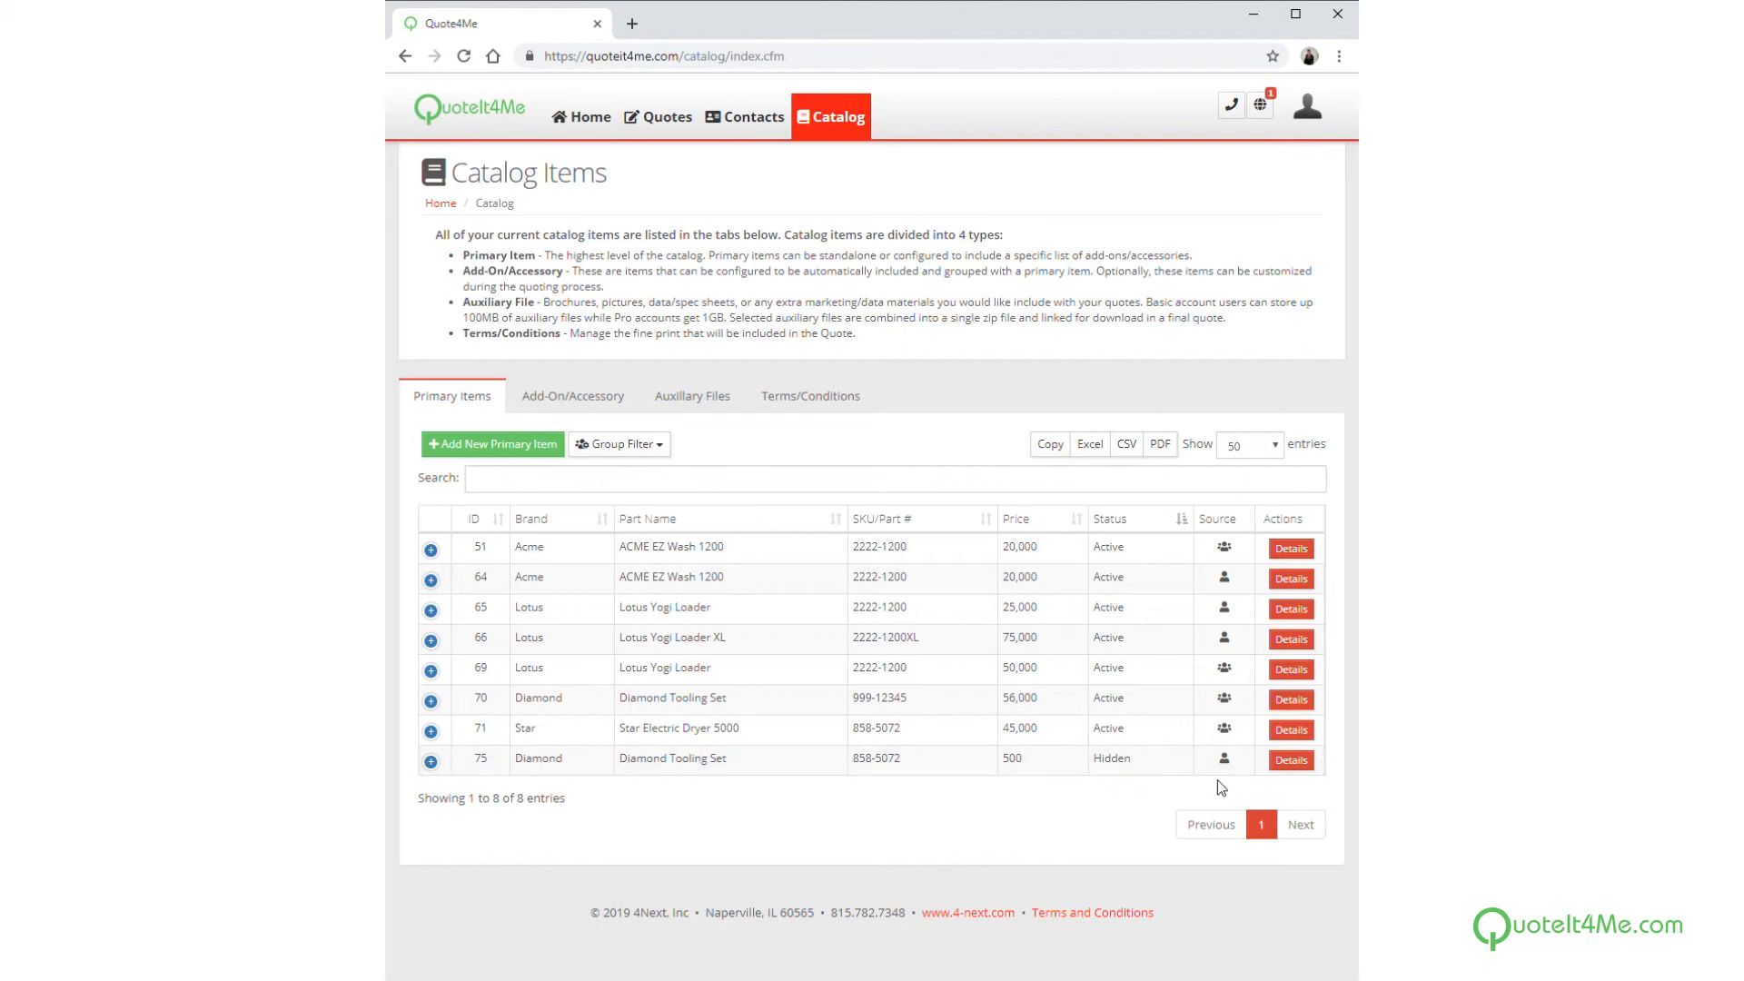
click(1296, 762)
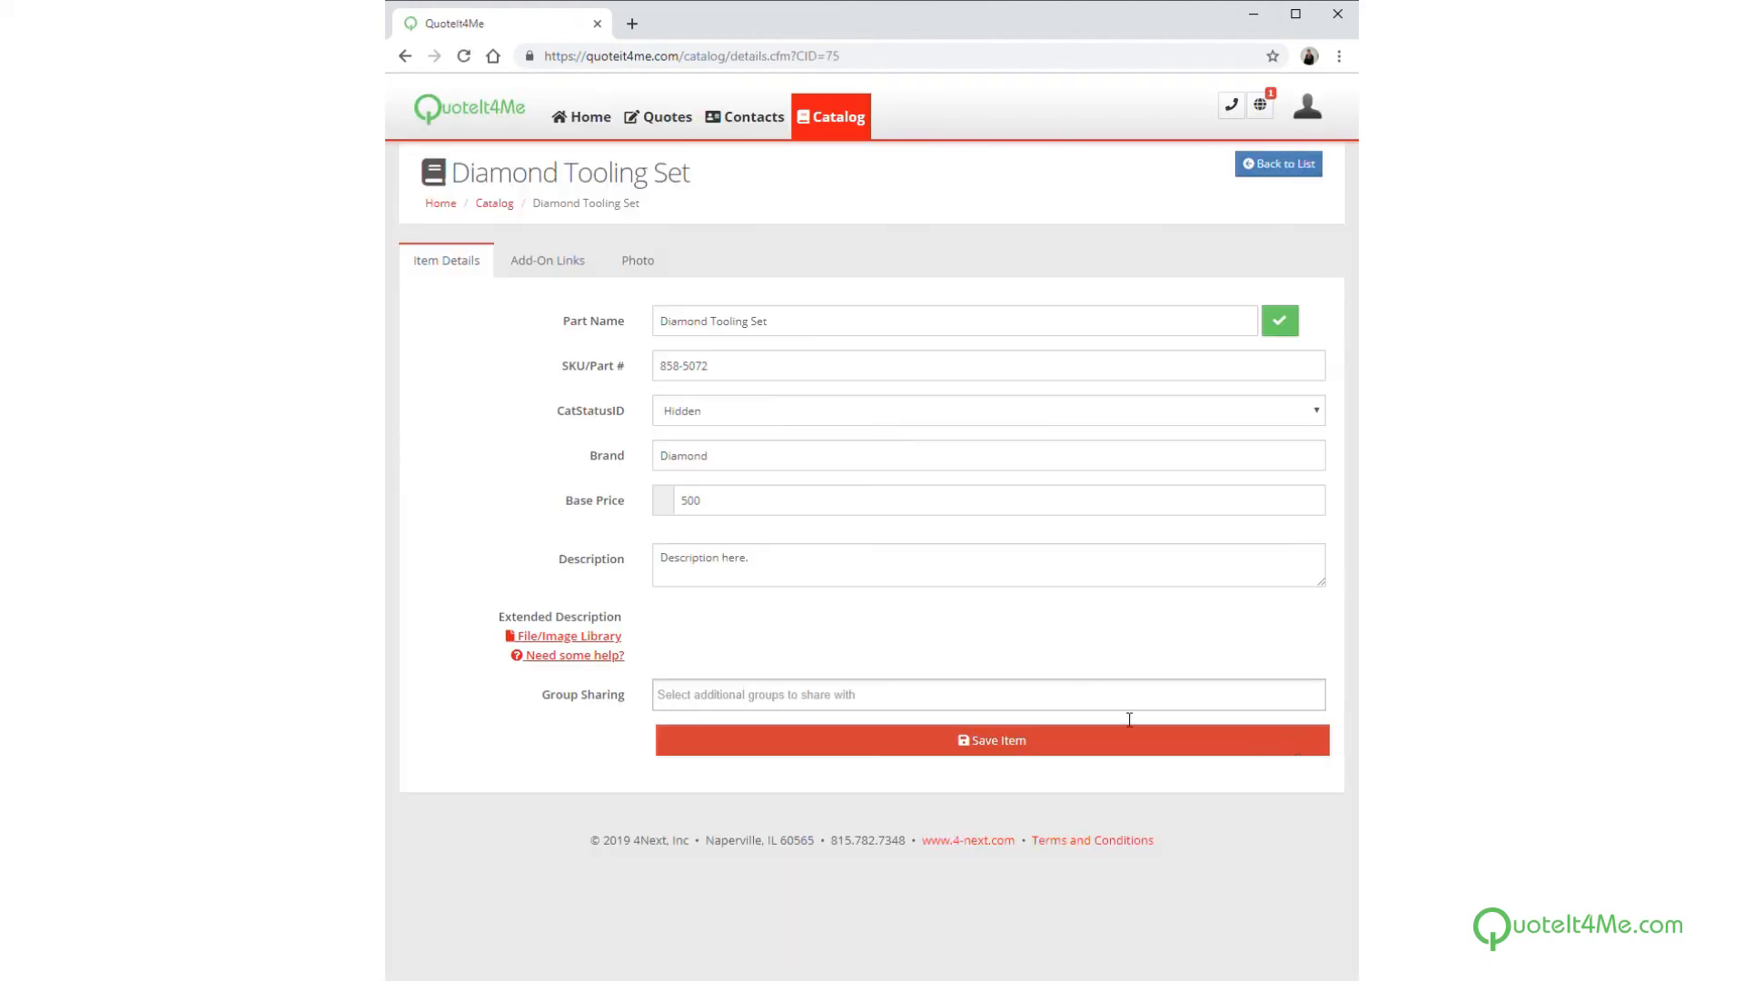
click(710, 416)
key(Up)
scroll(1295, 779, down, 5)
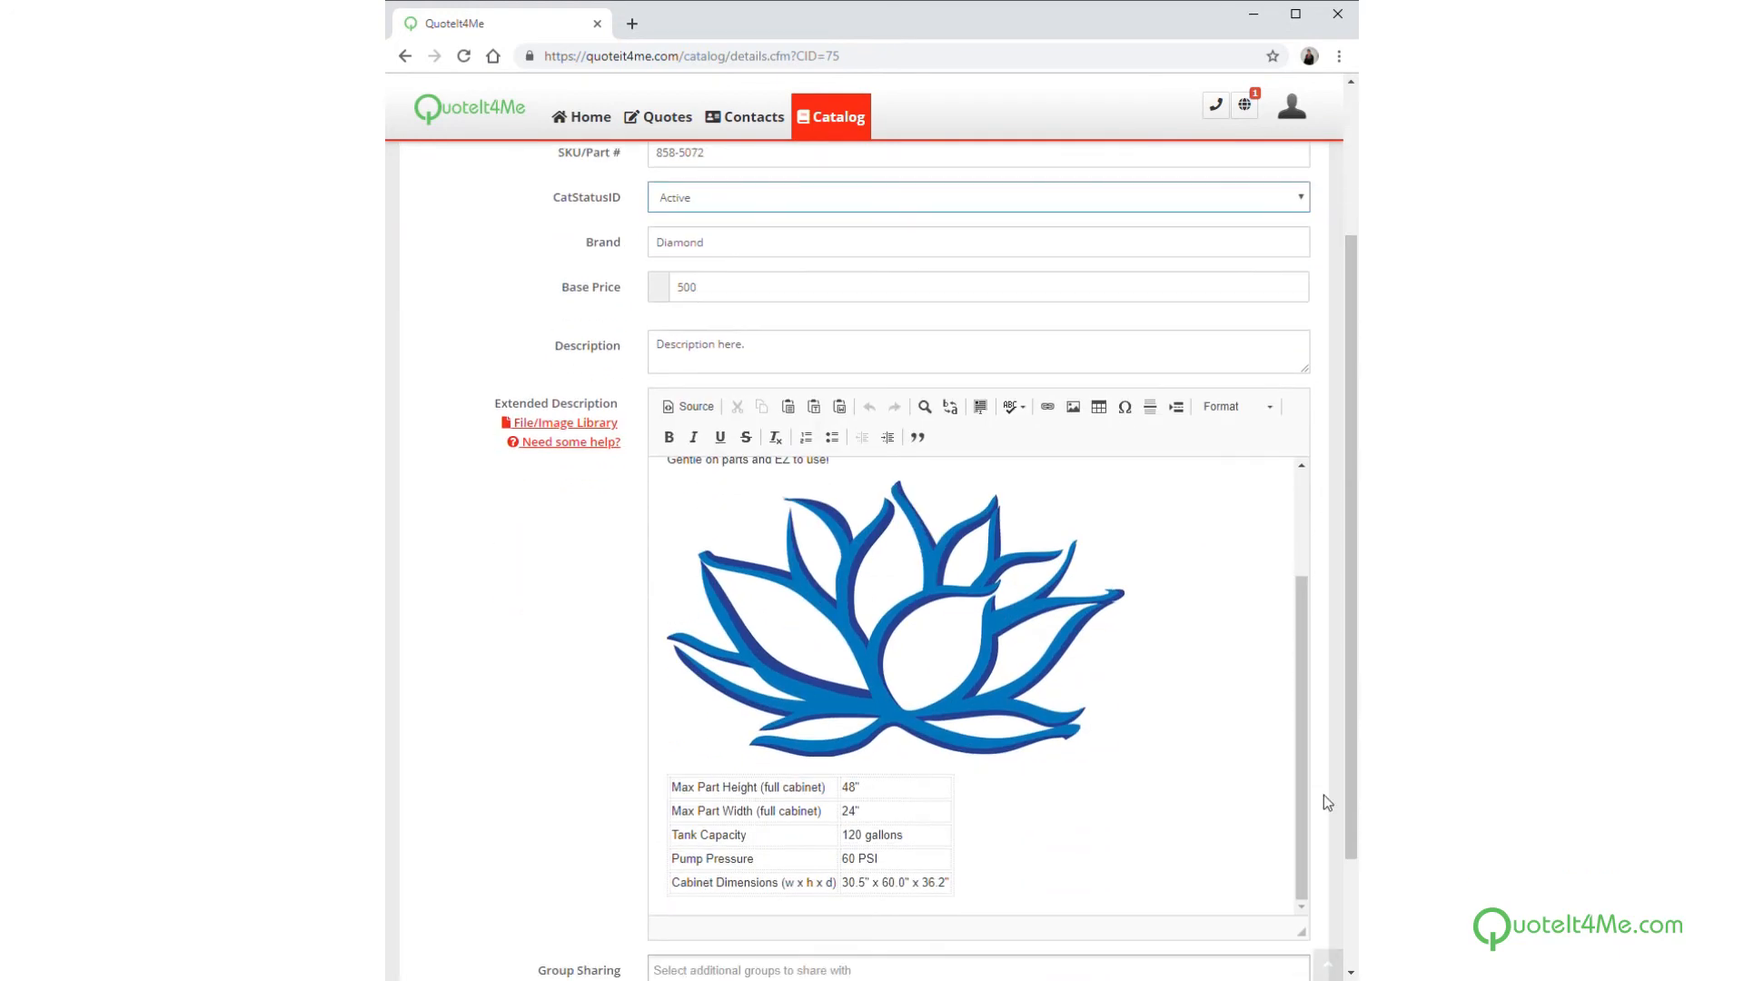
scroll(1324, 803, down, 3)
click(1040, 867)
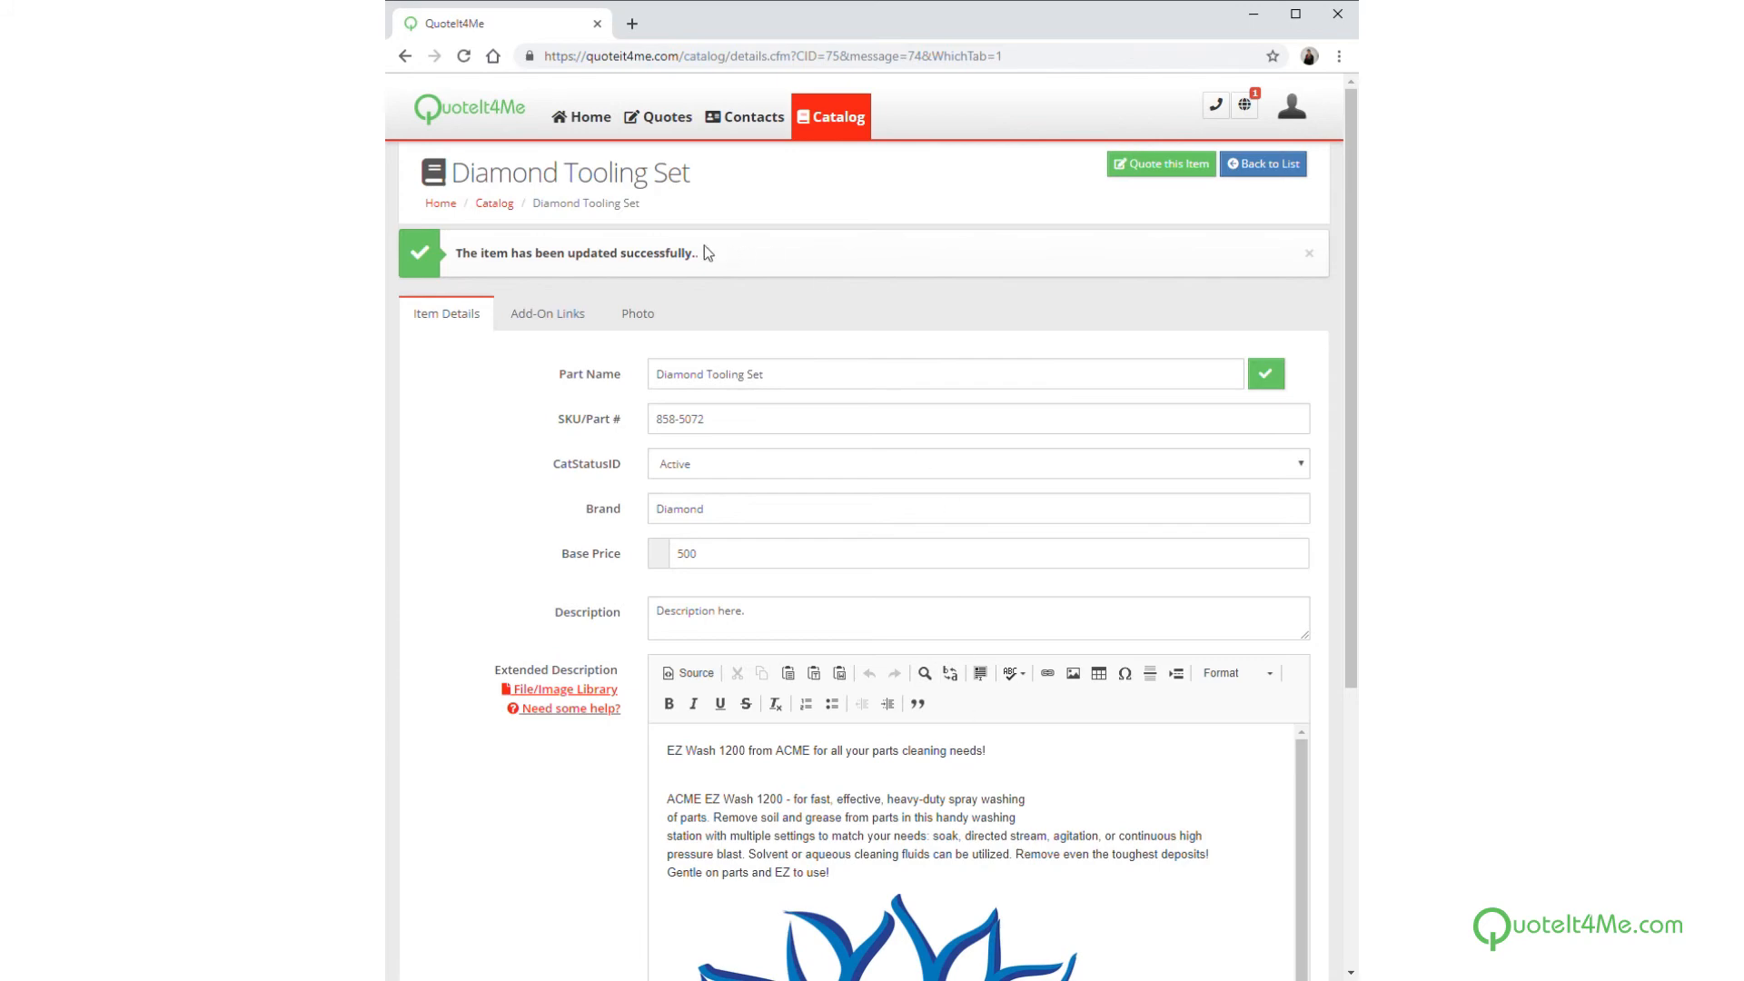
click(1261, 164)
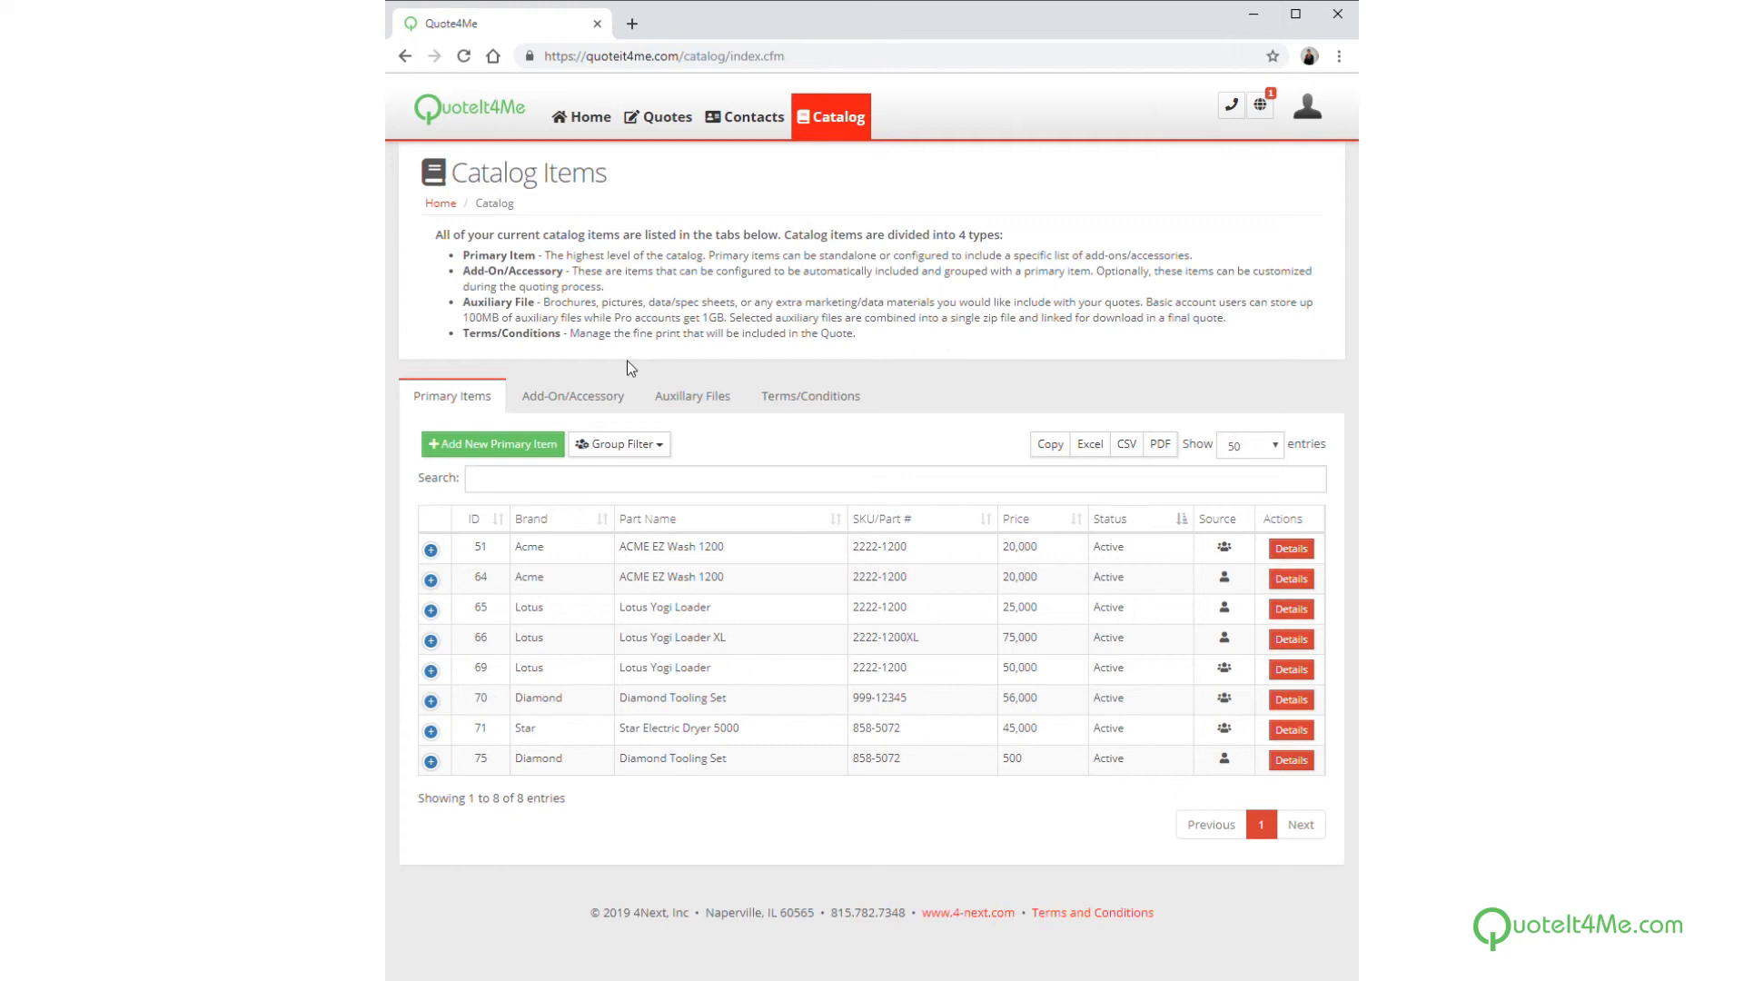
Review the catalog's auxiliary files and the actions available for trifold_professional_template_xerox.pdf.
click(701, 400)
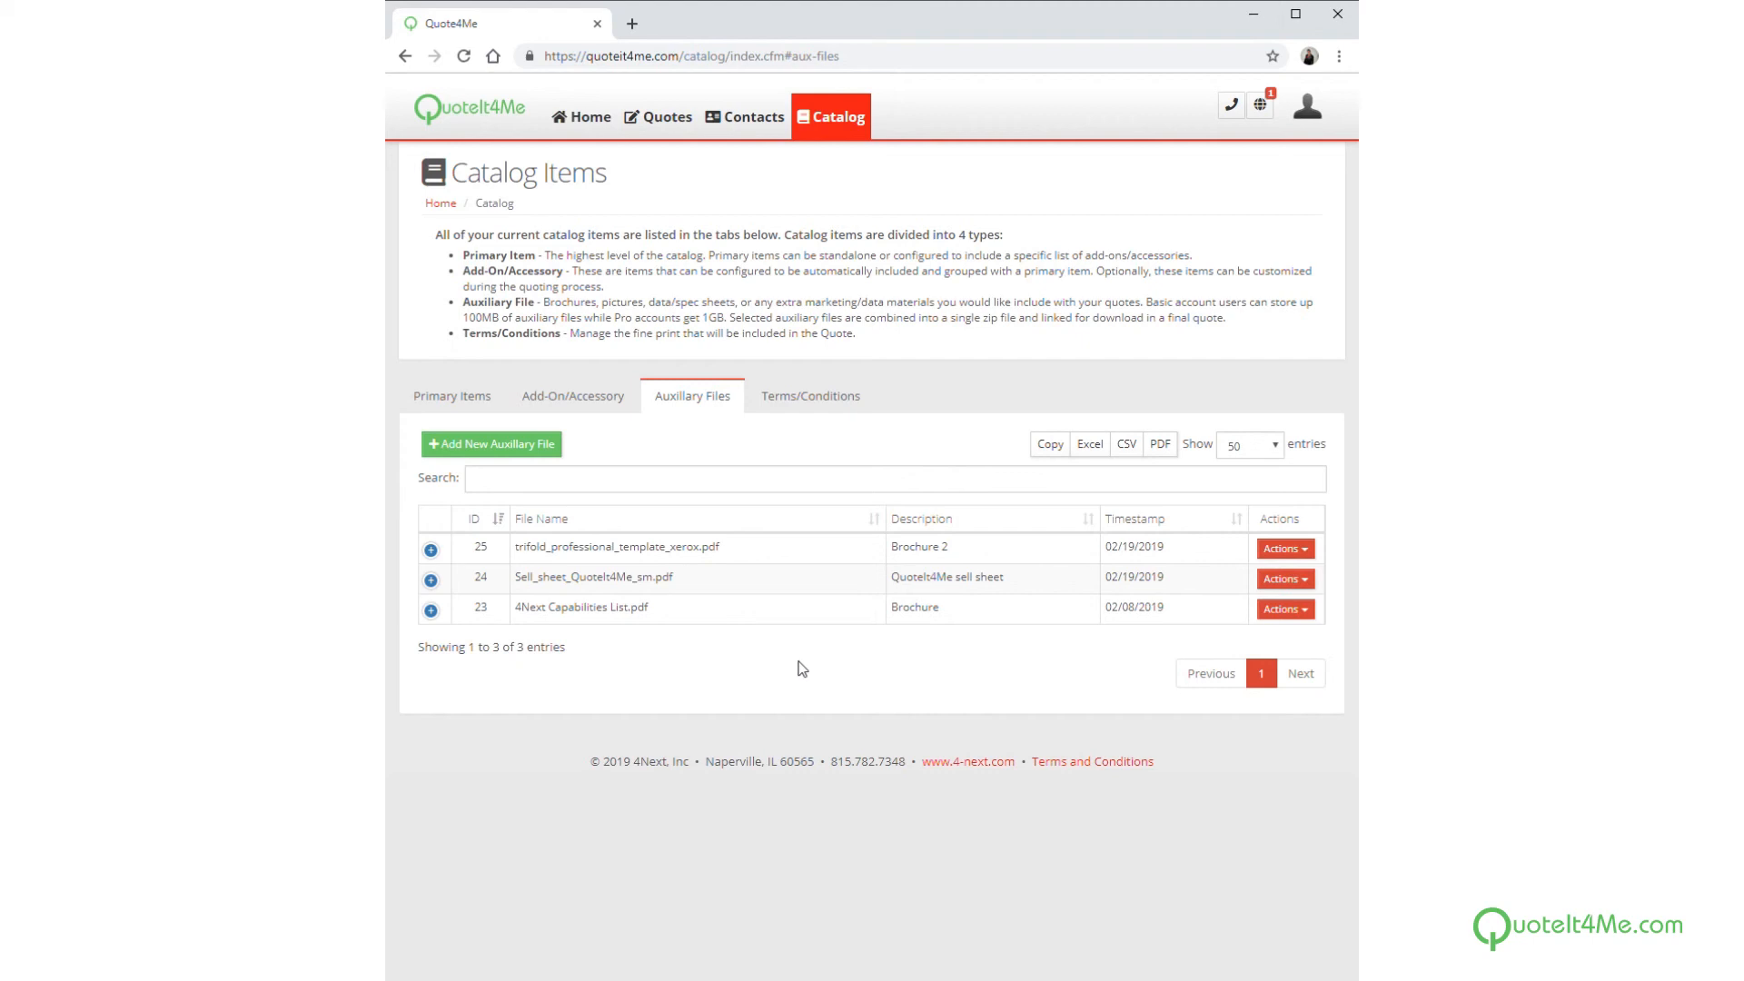
click(1294, 557)
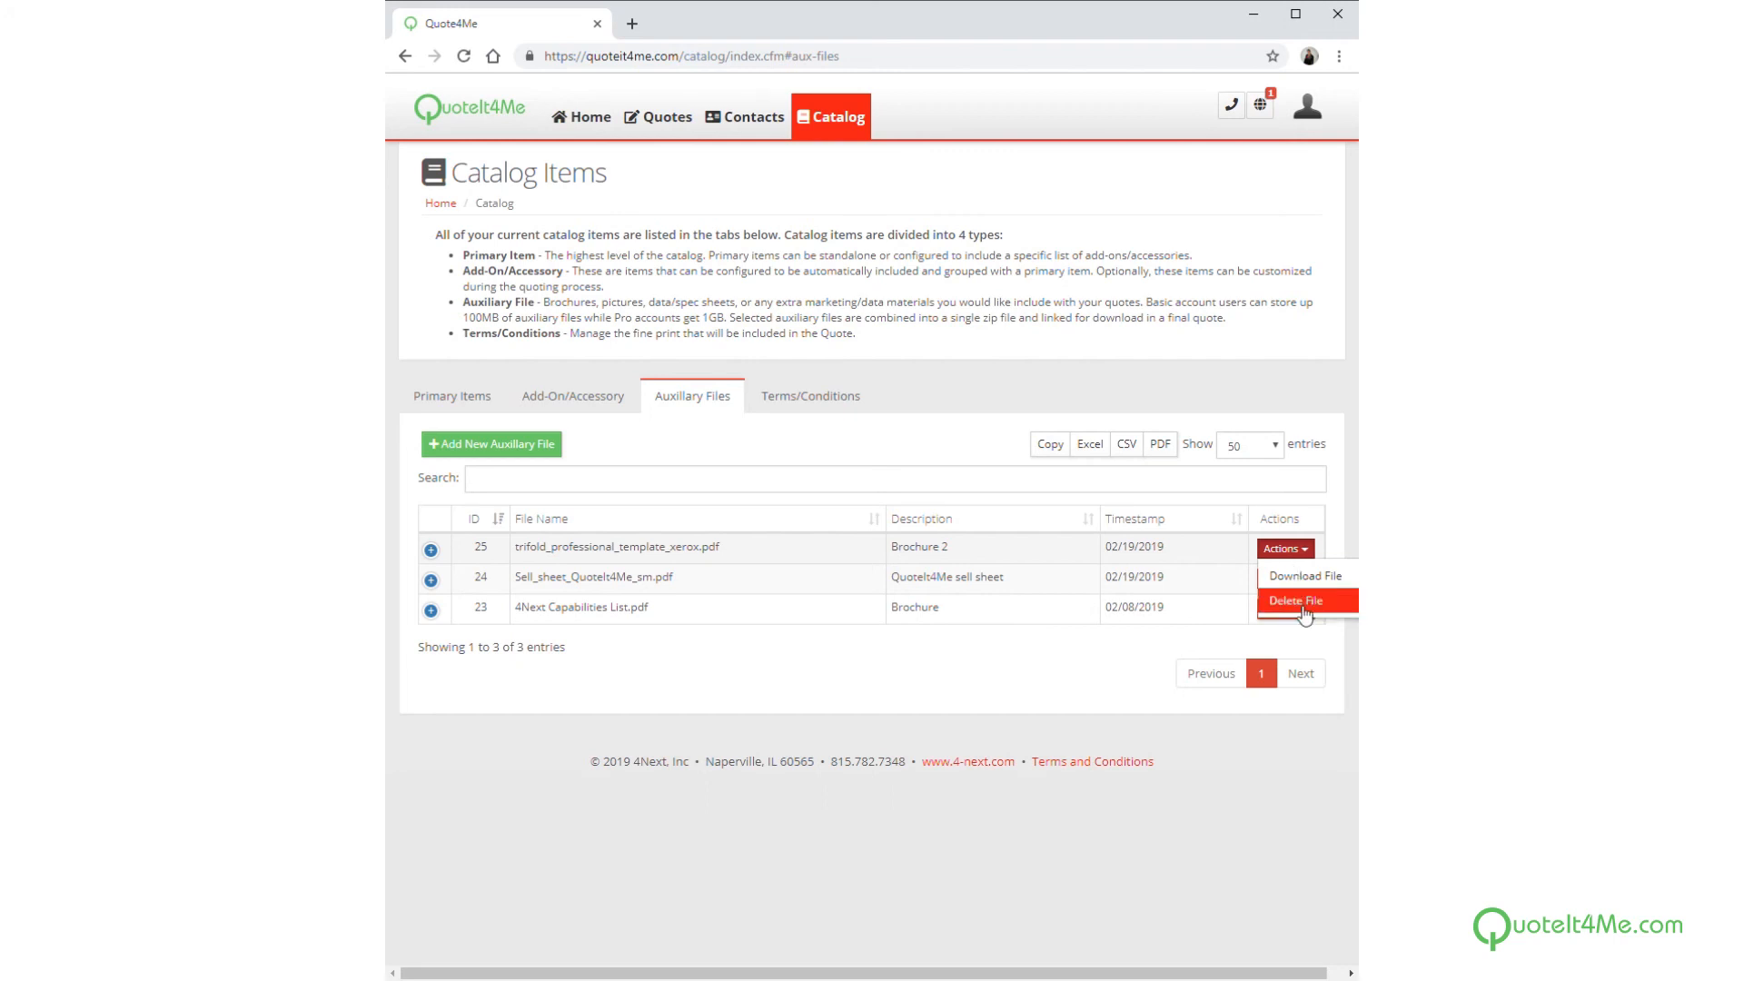
click(951, 443)
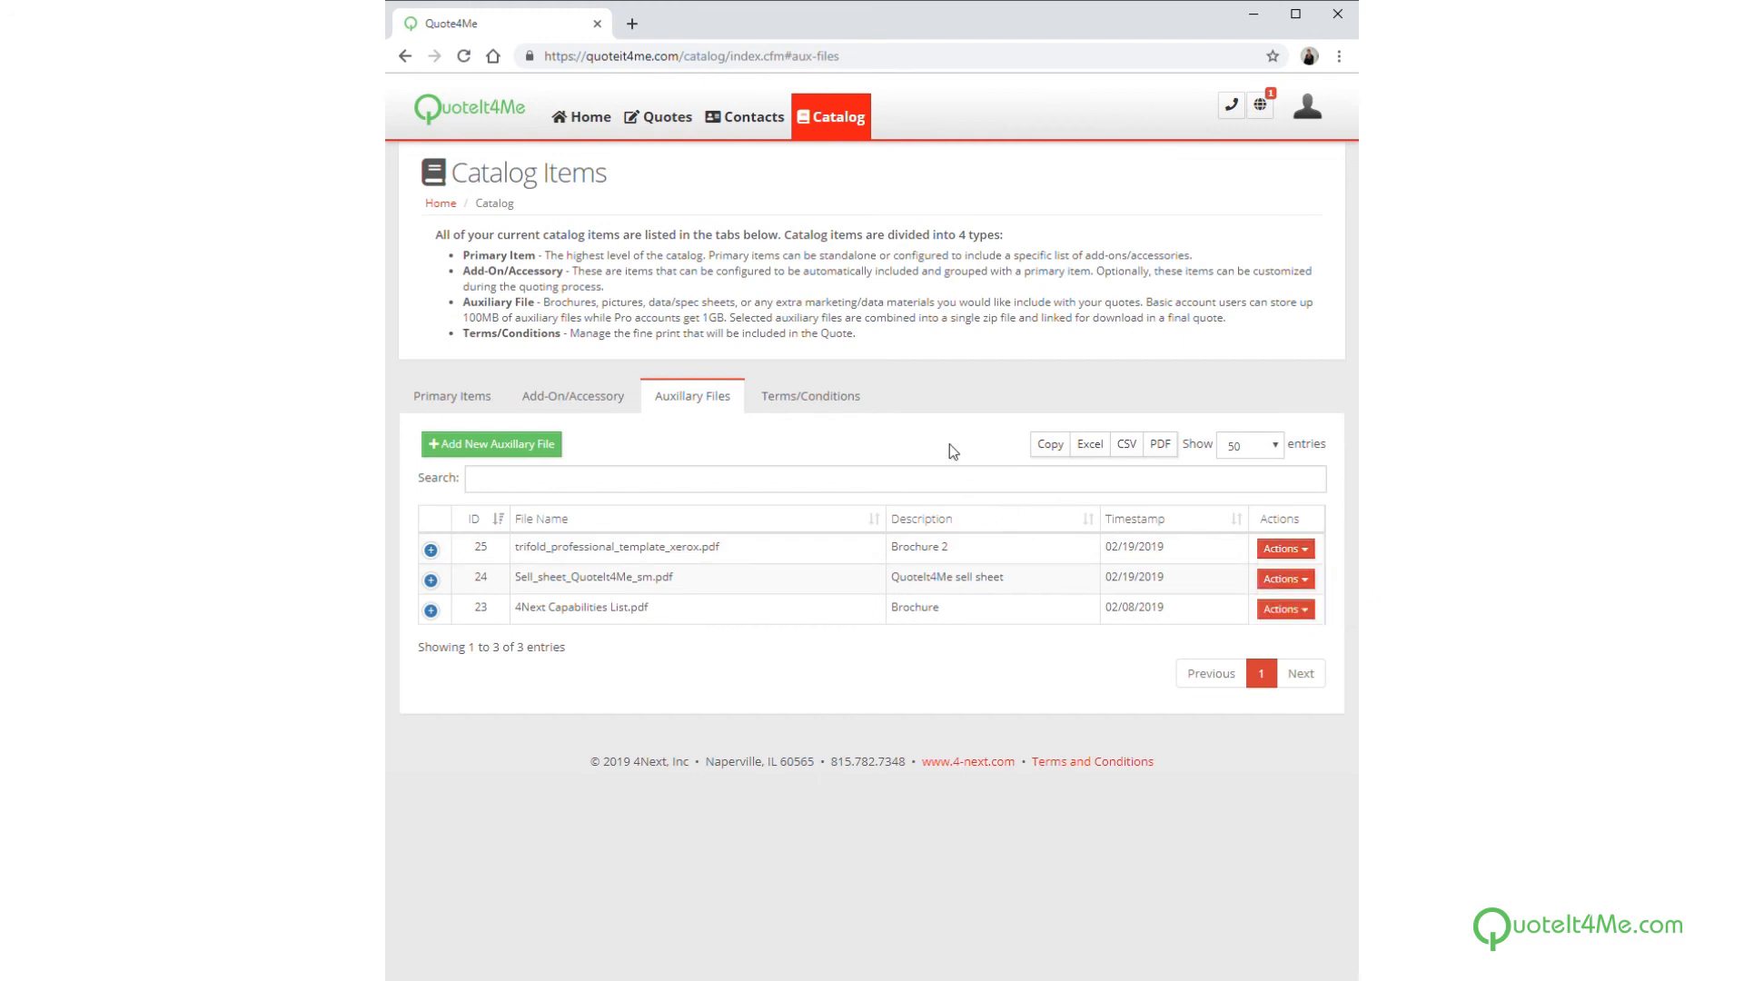
Review the catalog's terms and conditions and the actions available for "Terms test add from catalog".
click(799, 400)
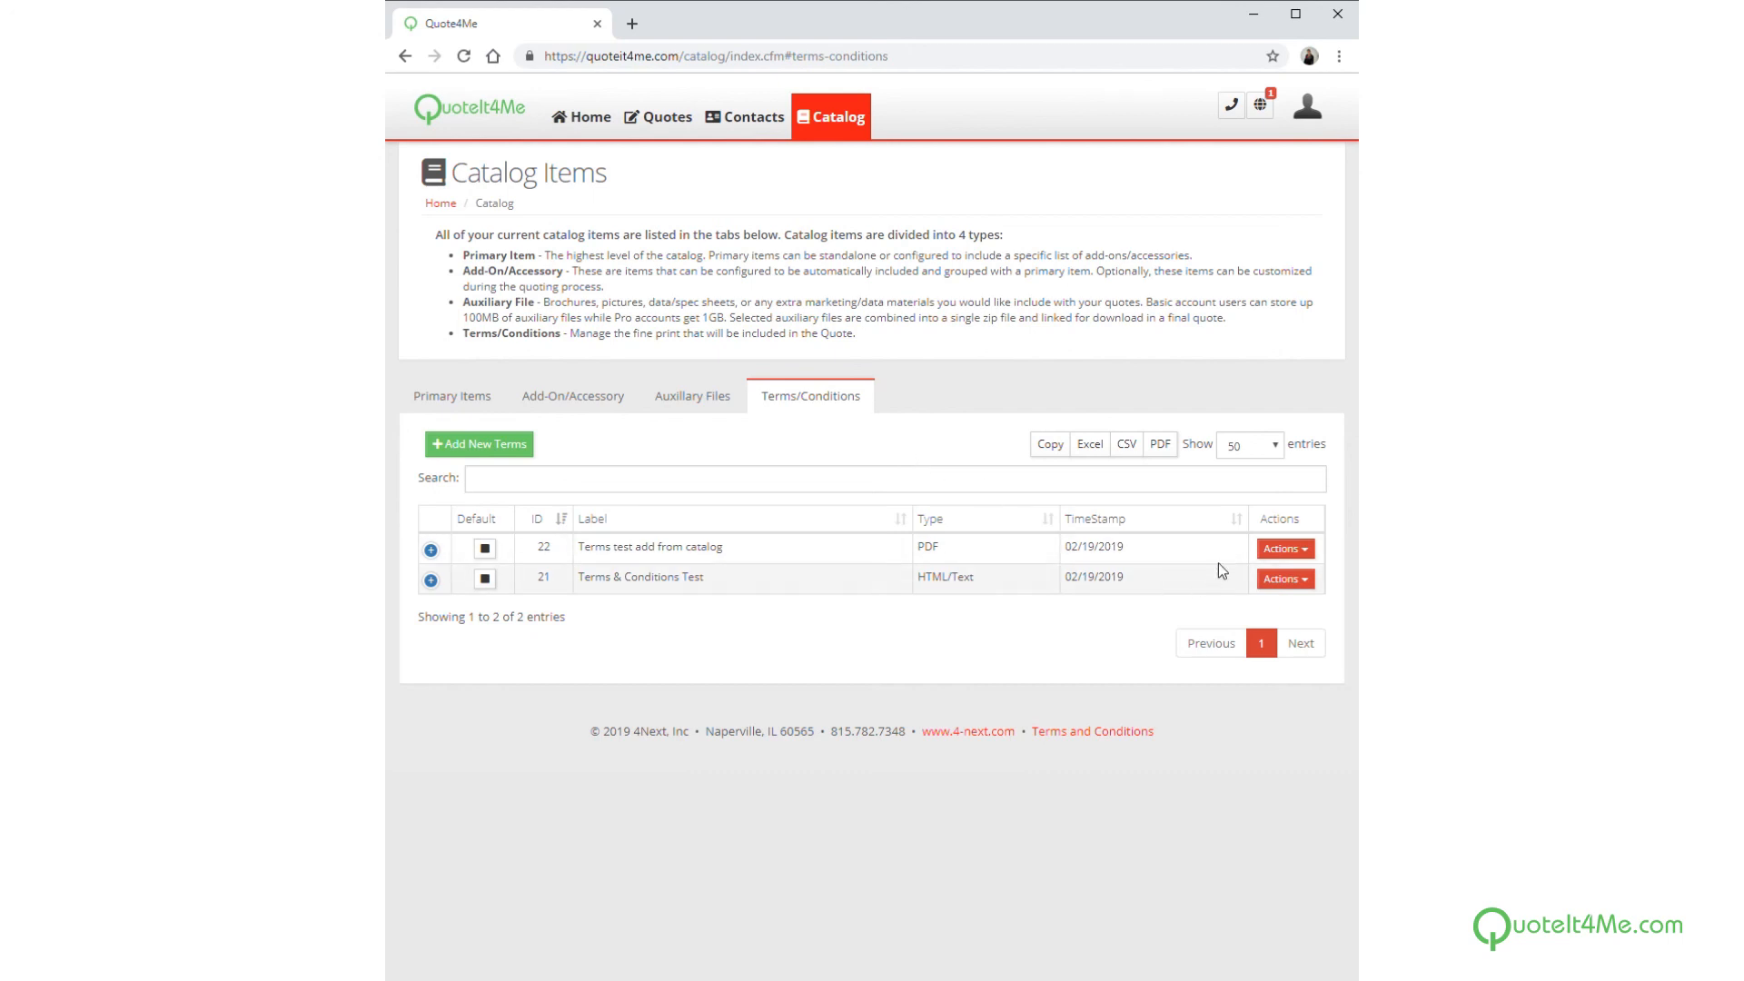
click(1282, 549)
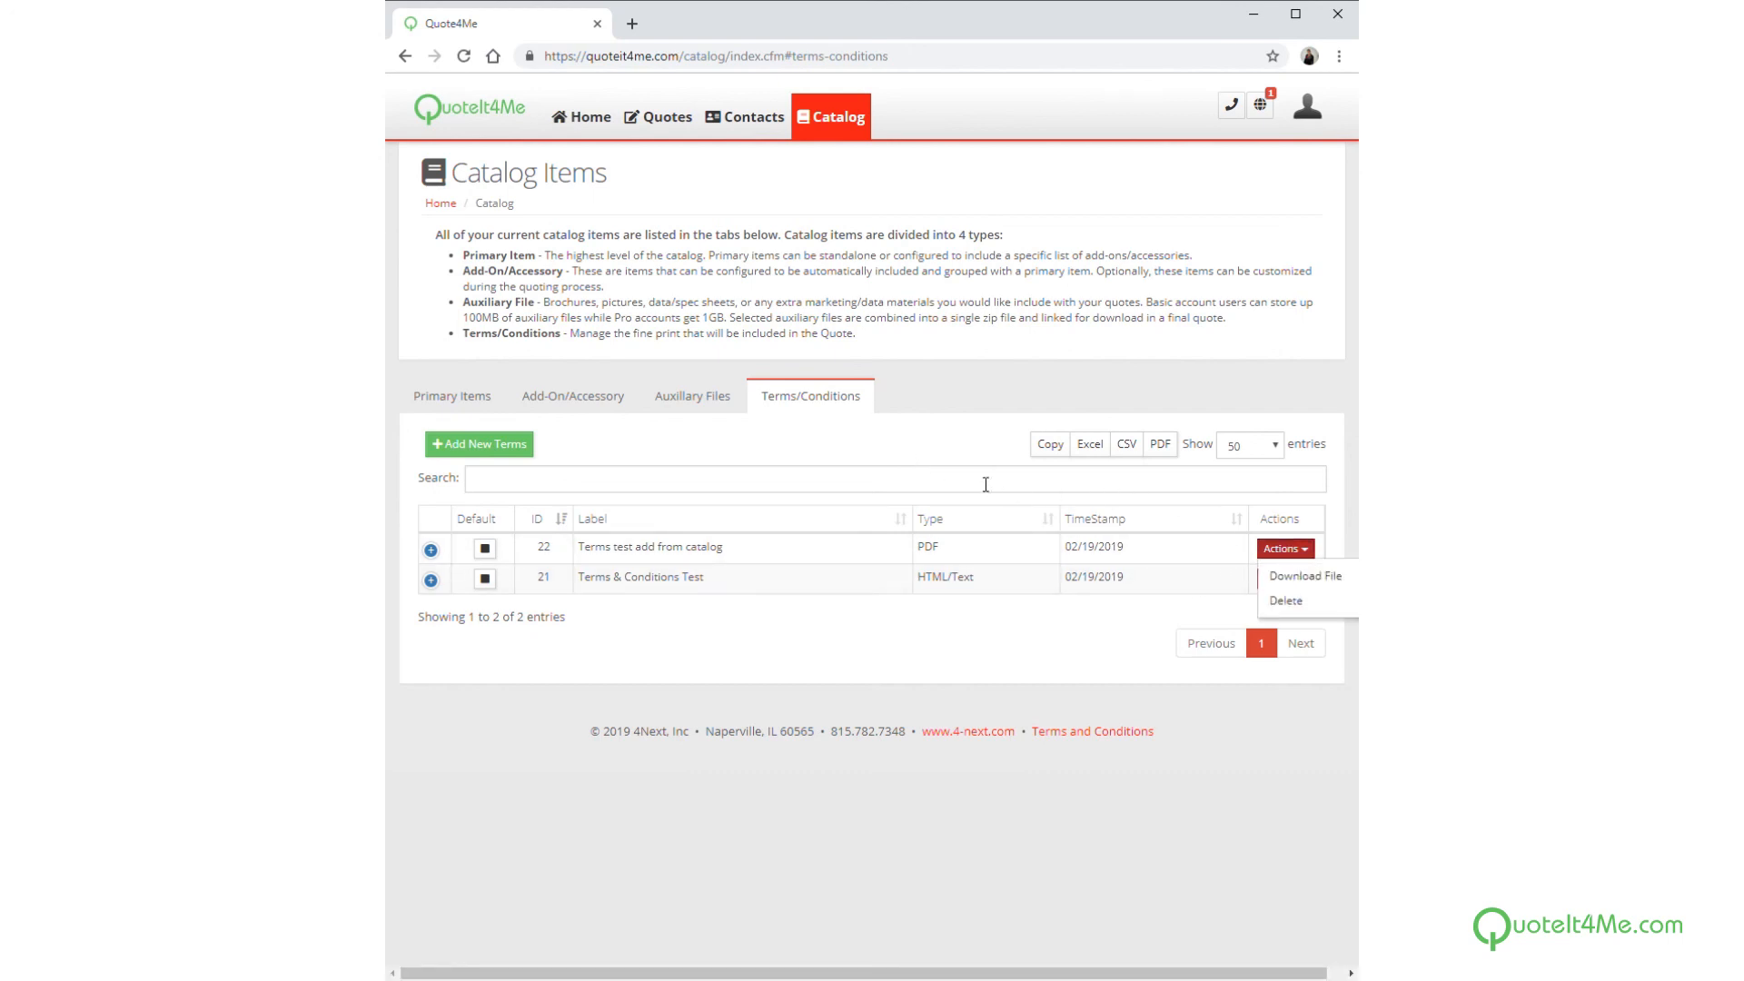
click(956, 437)
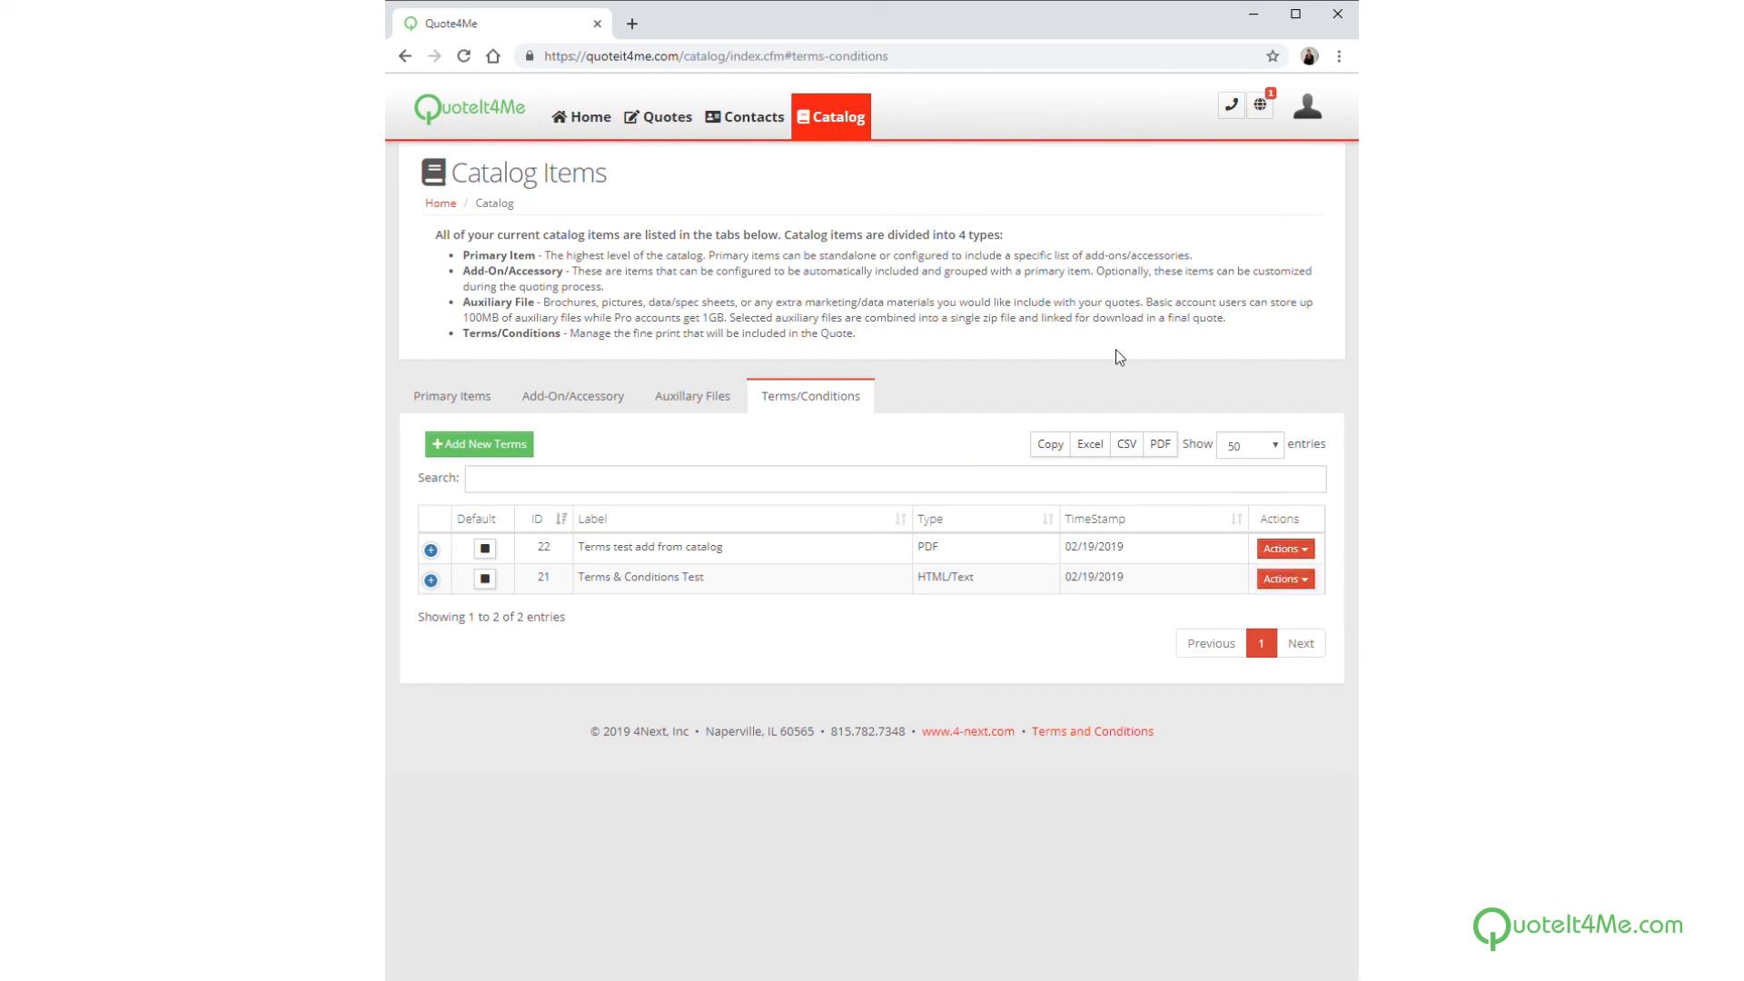
Look over the Feedback/Support form, select the Bug request type and cancel without sending.
click(1231, 107)
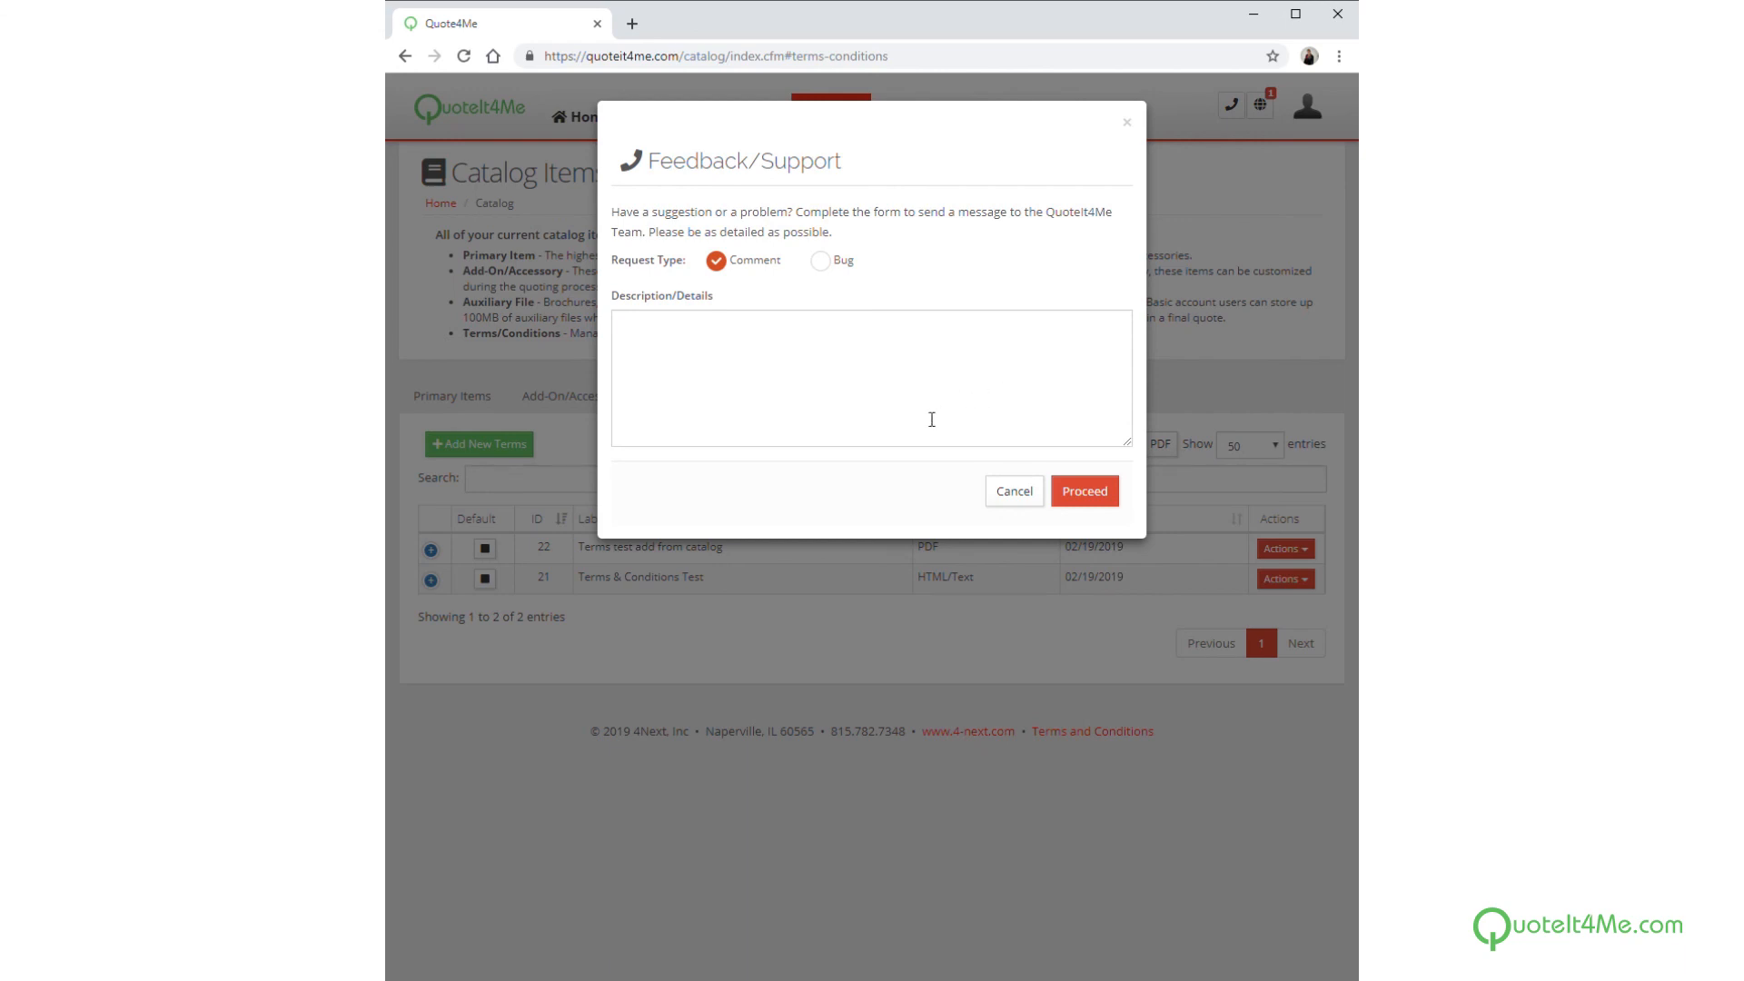
click(821, 264)
click(1012, 491)
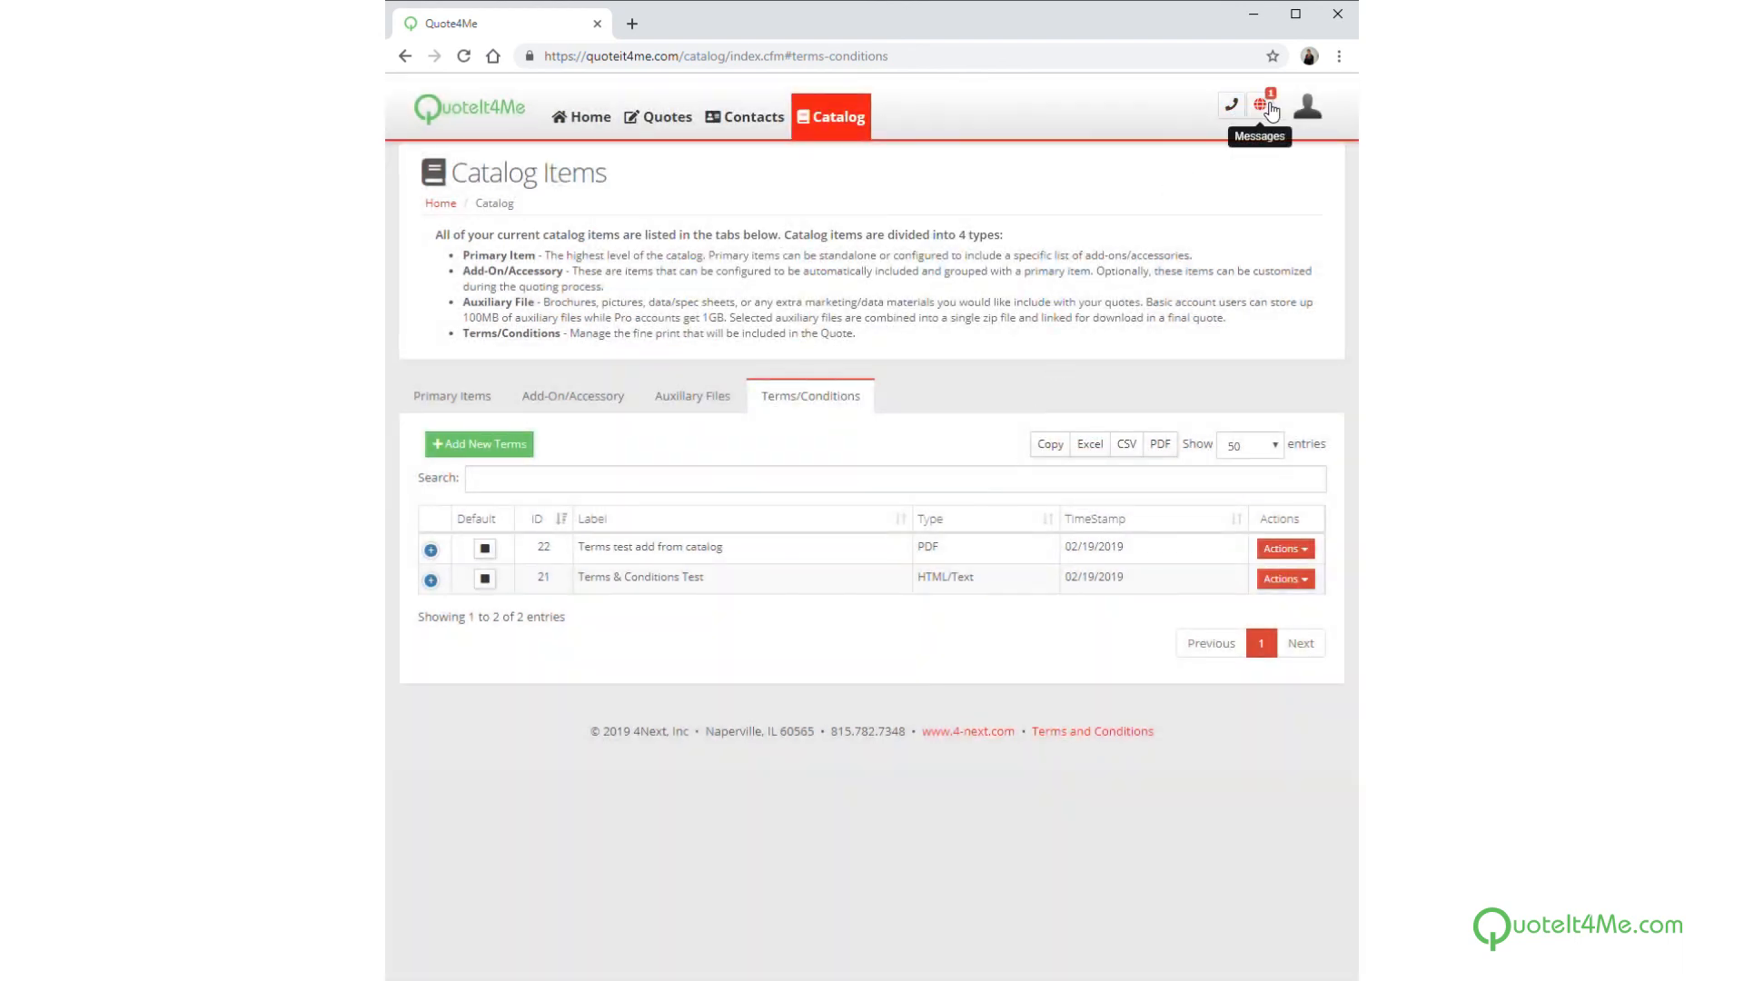
Check the message notifications and view all activity on the Messages page.
click(1269, 107)
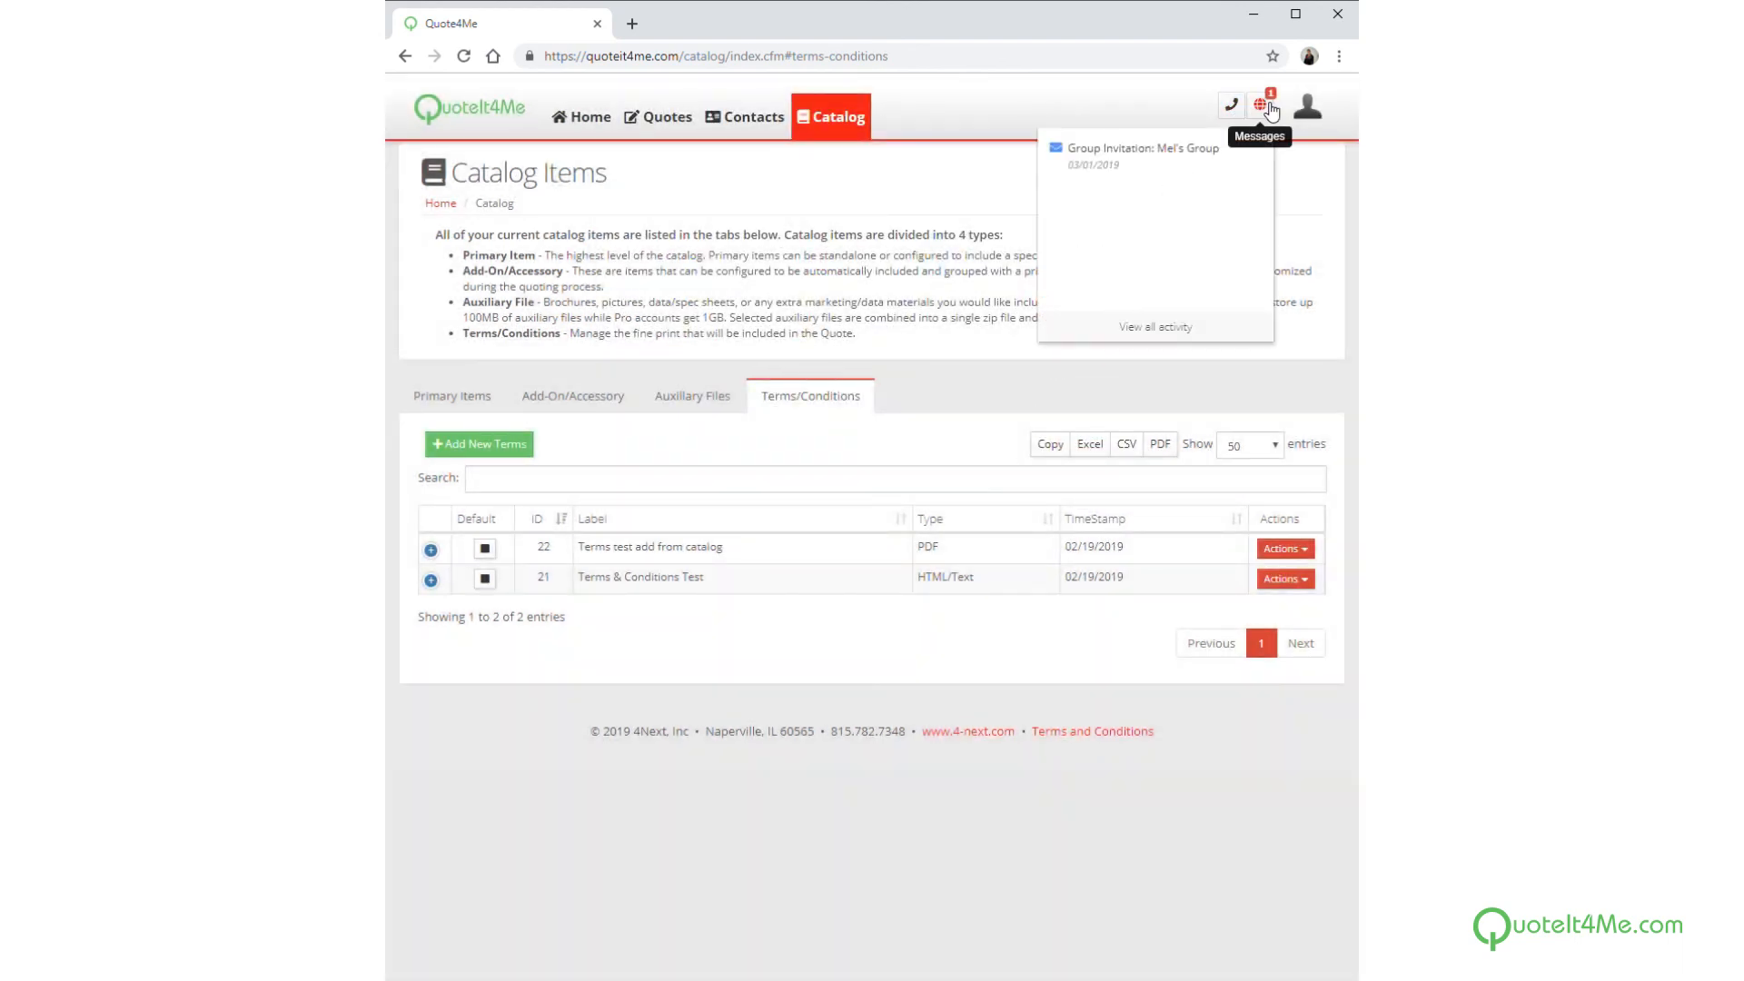
click(1183, 332)
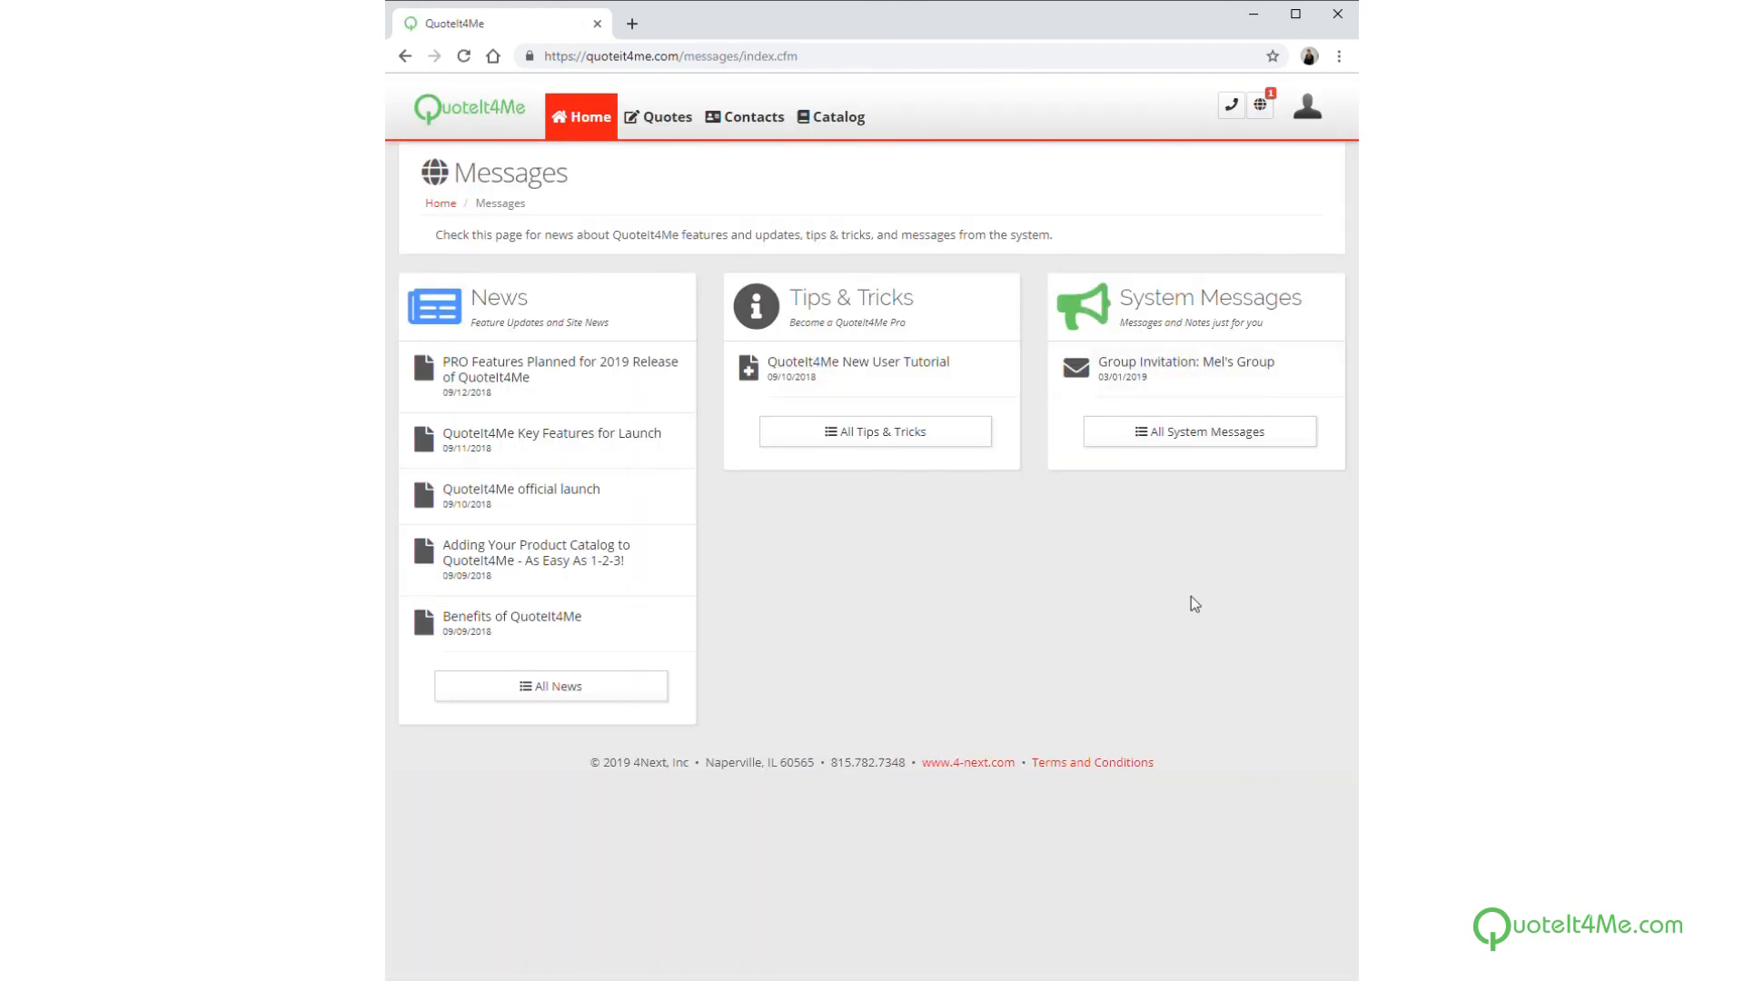